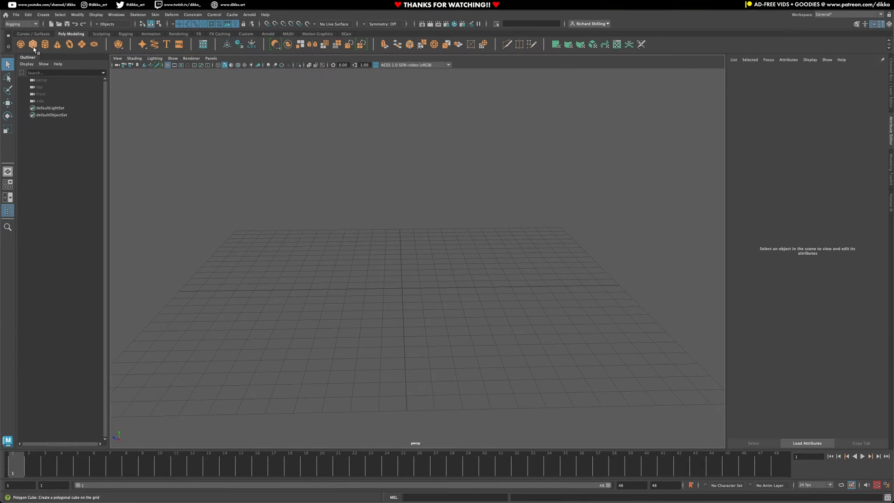
Step: Create a polygon cube and raise its top face to turn it into a tall block
left_click(33, 47)
scroll(419, 233, "up", 5)
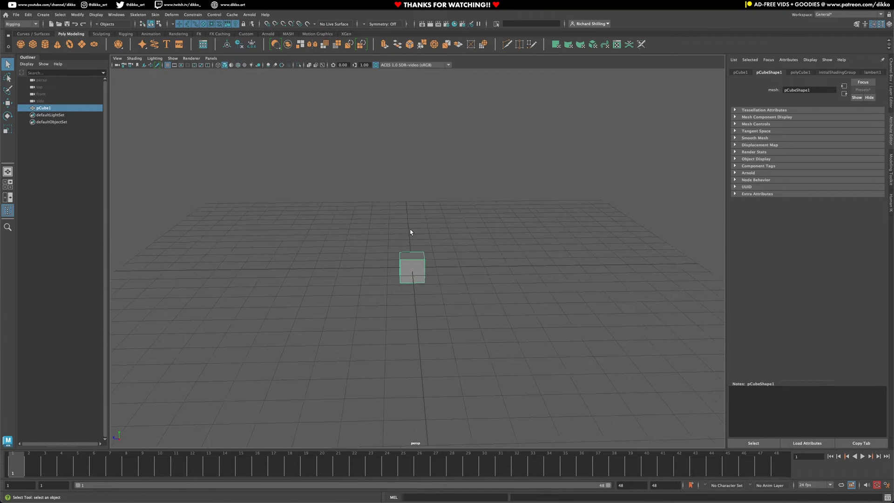
scroll(422, 245, "down", 3)
right_click_drag(385, 250, 393, 259)
left_click(393, 259)
key("w")
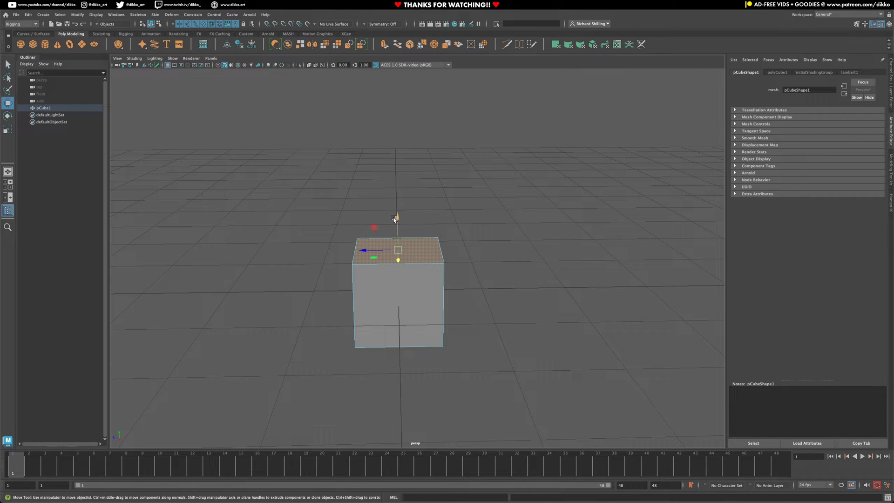
left_click_drag(396, 218, 383, 116)
scroll(415, 233, "down", 5)
left_click_drag(440, 228, 382, 261, "alt")
scroll(415, 211, "up", 4)
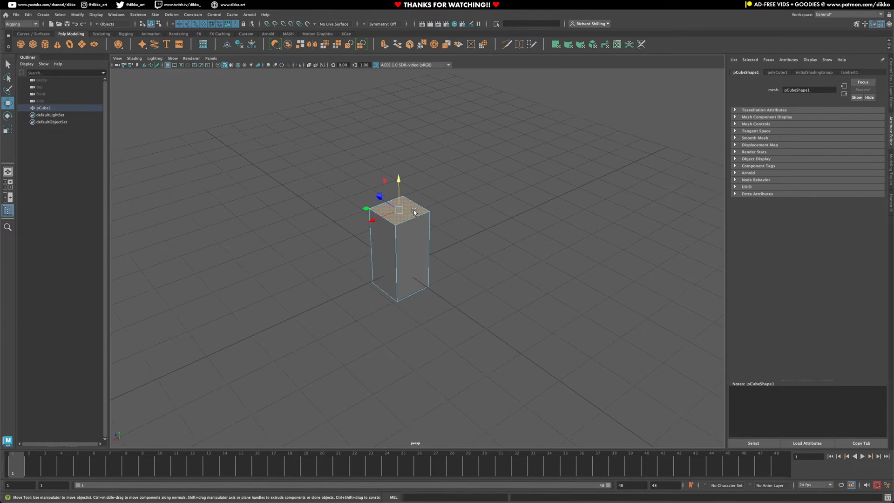
Step: Scale the block's top face along X by about 2.17 so the block flares outward toward the top
left_click(8, 126)
left_click_drag(377, 196, 343, 275, "alt")
left_click_drag(371, 201, 338, 202)
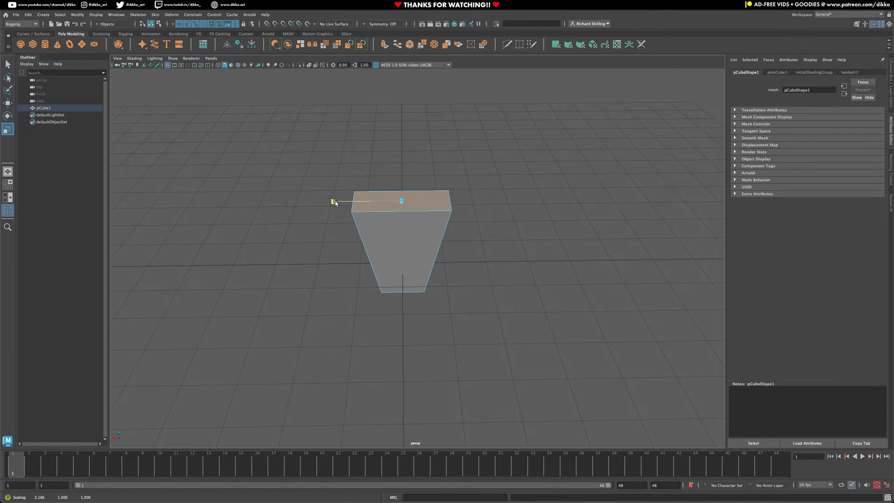
Step: Scale the block's front and back faces closer together to reduce its depth
left_click_drag(437, 285, 350, 256, "alt")
left_click(399, 255)
left_click(449, 259, "shift")
mouse_move(449, 260)
left_mouse_down("alt")
mouse_move(461, 257)
mouse_move(442, 245)
mouse_move(450, 246)
left_mouse_up("alt")
left_click_drag(433, 321, 419, 254, "alt")
left_click(432, 293)
left_click_drag(463, 289, 395, 285)
Step: Select all edges of the tapered block and bevel them
right_click_drag(423, 206, 429, 189)
key("ctrl+shift+a")
left_click_drag(438, 324, 370, 289, "alt")
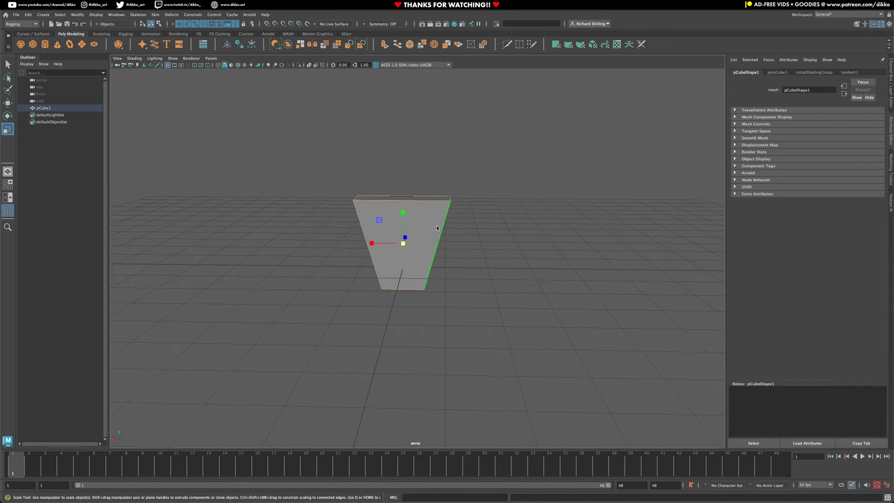
left_click(891, 170)
left_click(859, 230)
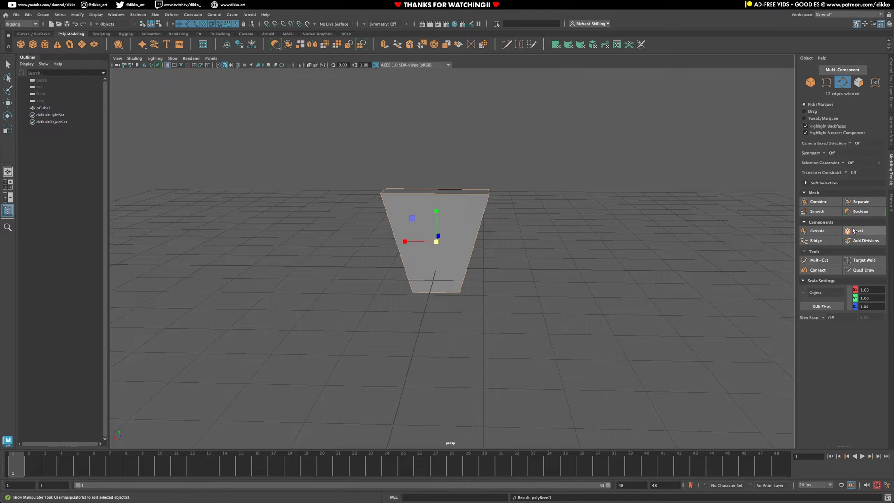
Step: Lower the bevel fraction for a narrow edge rounding, return to object mode and deselect the block
left_click_drag(461, 252, 495, 261, "alt")
scroll(494, 261, "up", 3)
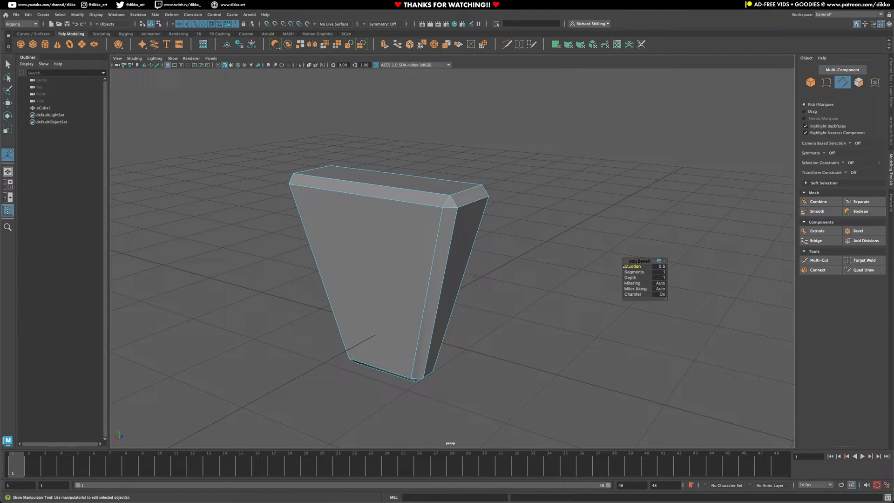
mouse_move(635, 272)
left_mouse_down()
mouse_move(645, 272)
mouse_move(609, 267)
mouse_move(648, 267)
left_mouse_up()
middle_click_drag(648, 267, 637, 266)
left_click_drag(448, 279, 483, 275, "alt")
right_click_drag(455, 264, 487, 255)
key("q")
left_click(526, 278)
scroll(506, 289, "down", 10)
scroll(487, 299, "up", 10)
scroll(461, 299, "down", 6)
Step: Create a polygon torus around the block with Radius 1.8 and Section Radius 0.3
left_click(70, 45)
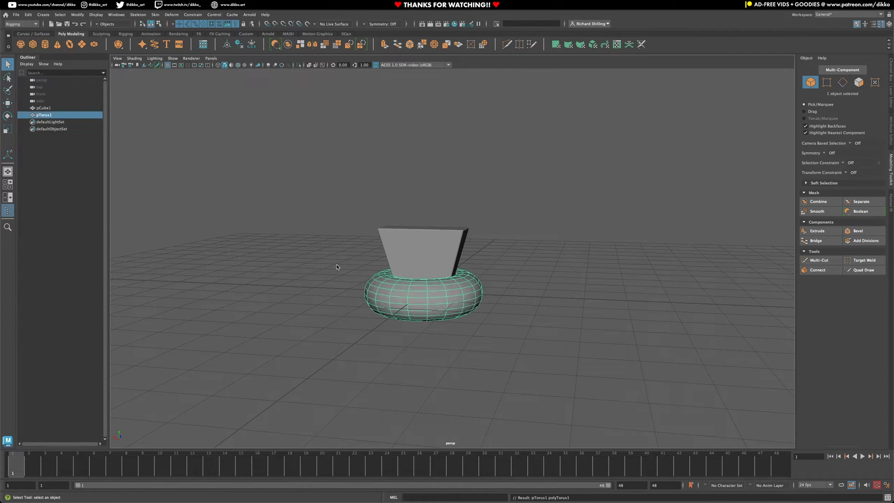
left_click(891, 81)
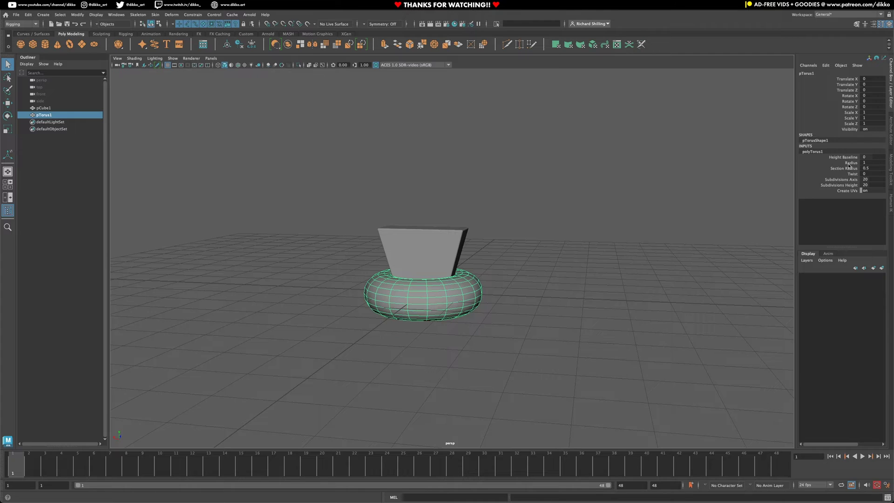
left_click(851, 163)
middle_click_drag(536, 239, 570, 239)
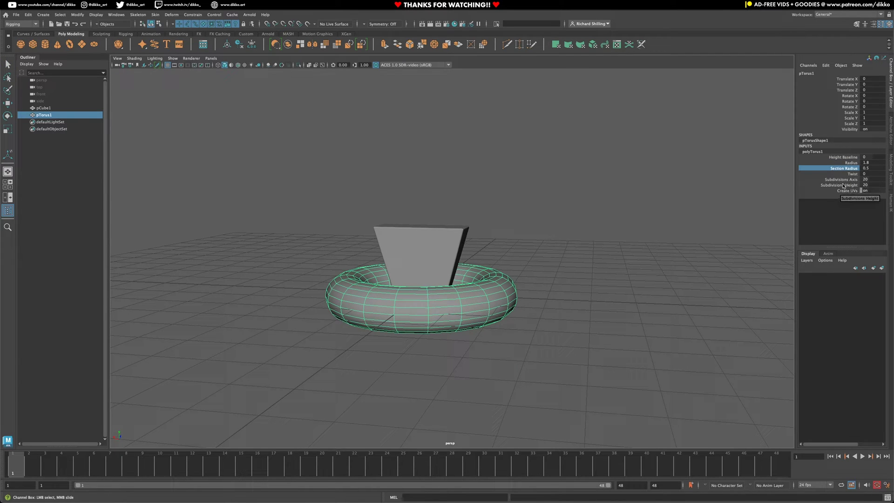
left_click_drag(475, 281, 477, 306, "alt")
middle_click_drag(531, 306, 540, 307)
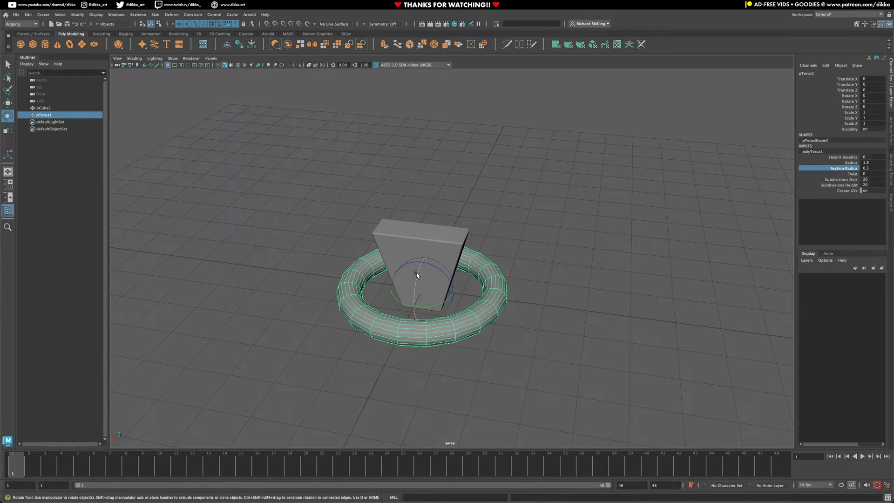
Step: Stand the torus upright with a Rotate X of 90 and deselect it
left_click(7, 116)
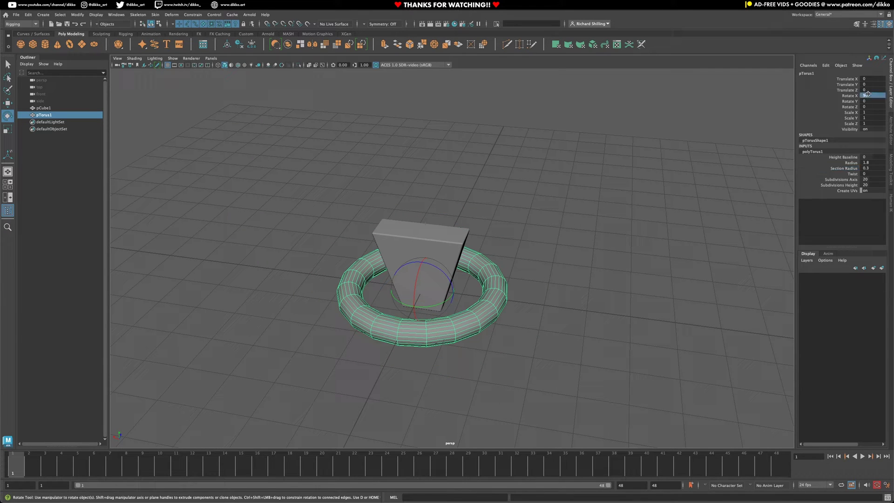
type("90")
key("Return")
left_click_drag(662, 254, 636, 218, "alt")
left_click(11, 132)
left_click(562, 291)
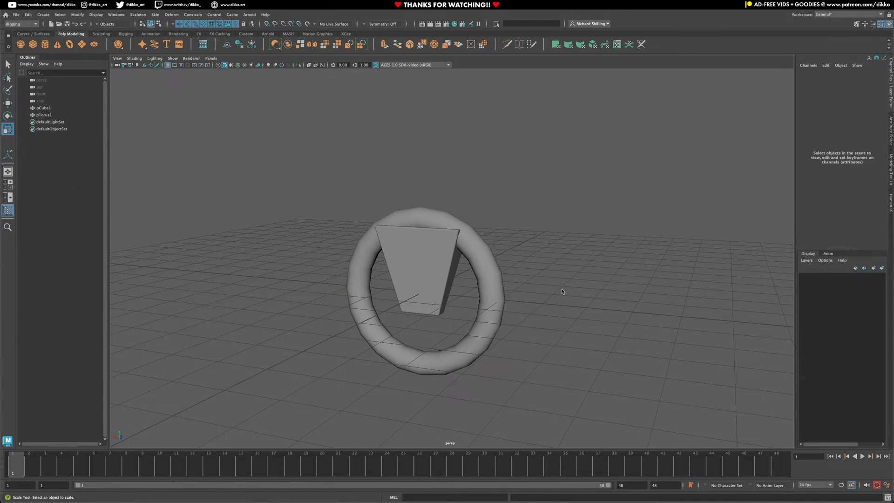
Step: Create a polygon sphere, set its Rotate X to 90 and scale it uniformly to about 1.624 inside the torus
left_click_drag(502, 292, 182, 145, "alt")
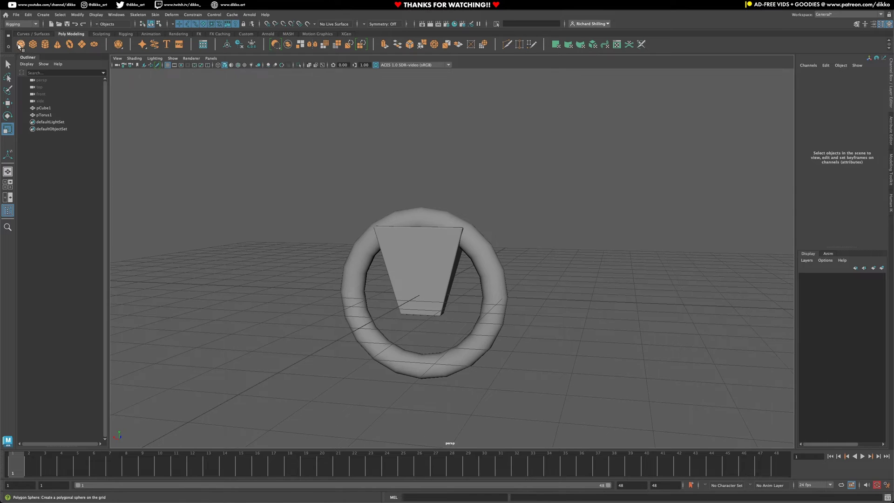
left_click(20, 45)
type("90")
key("Return")
left_click_drag(422, 294, 467, 281)
left_click_drag(503, 331, 501, 311, "alt")
Step: Select the torus and the sphere together and group them
left_click(502, 280)
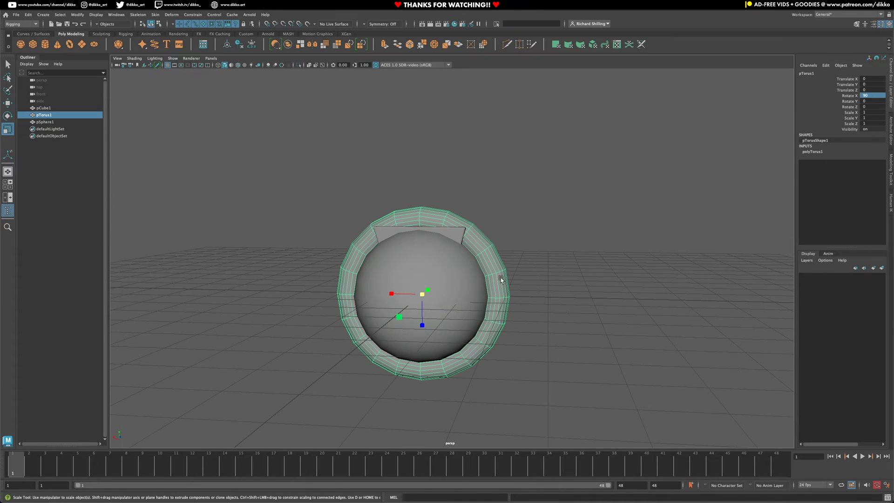
left_click_drag(501, 280, 299, 272)
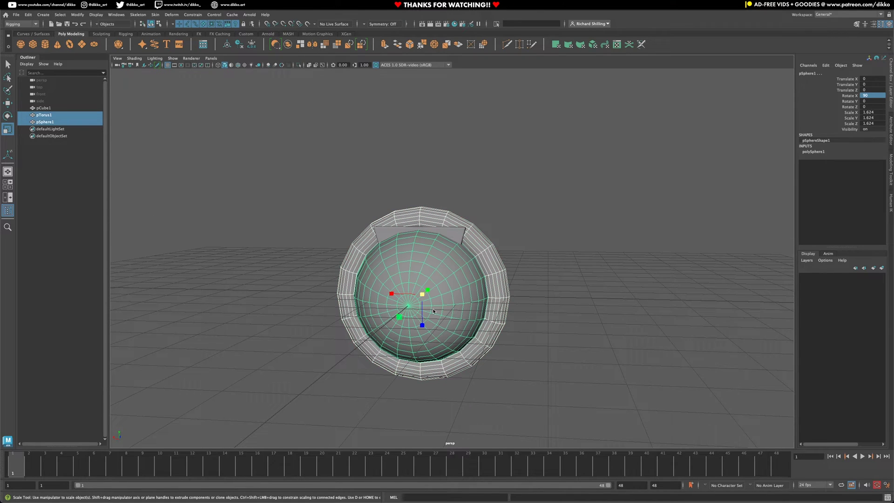
key("g")
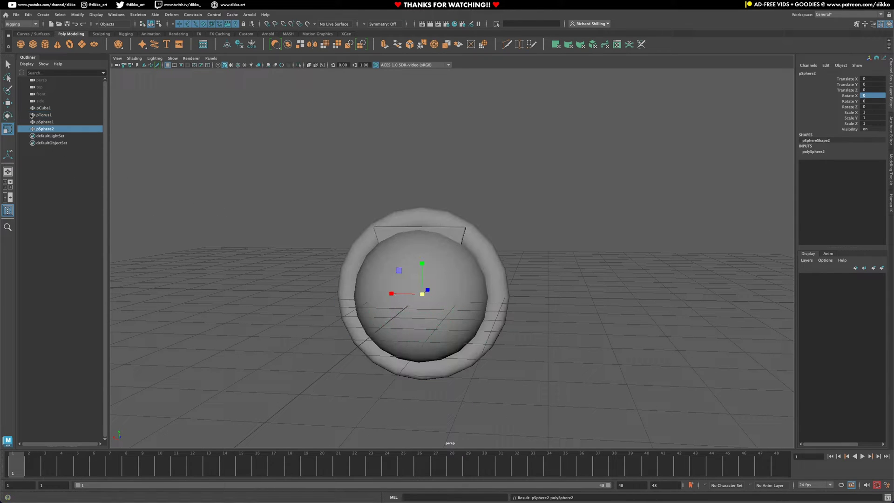
left_click_drag(376, 254, 411, 273)
key("ctrl+g")
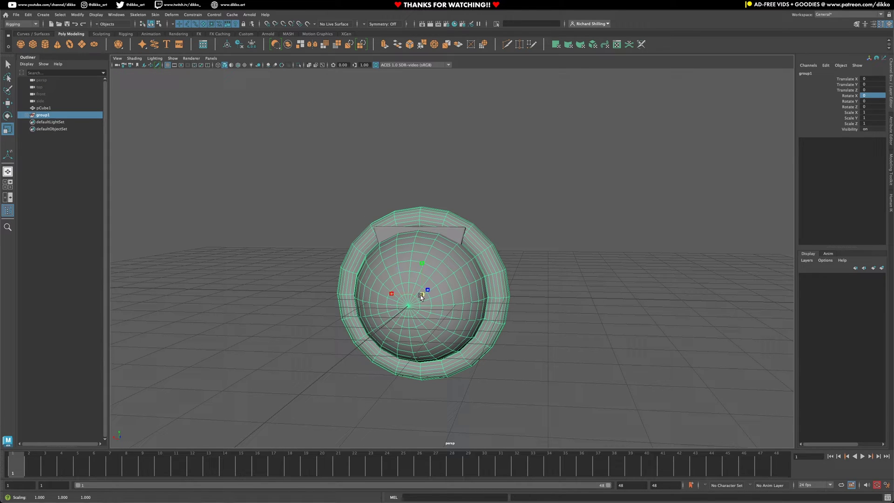
Step: Scale the eye group to about 0.271 and move it onto the block's front at about Y 1.03, Z -0.322
left_click_drag(417, 292, 385, 303)
right_click_drag(434, 264, 466, 321)
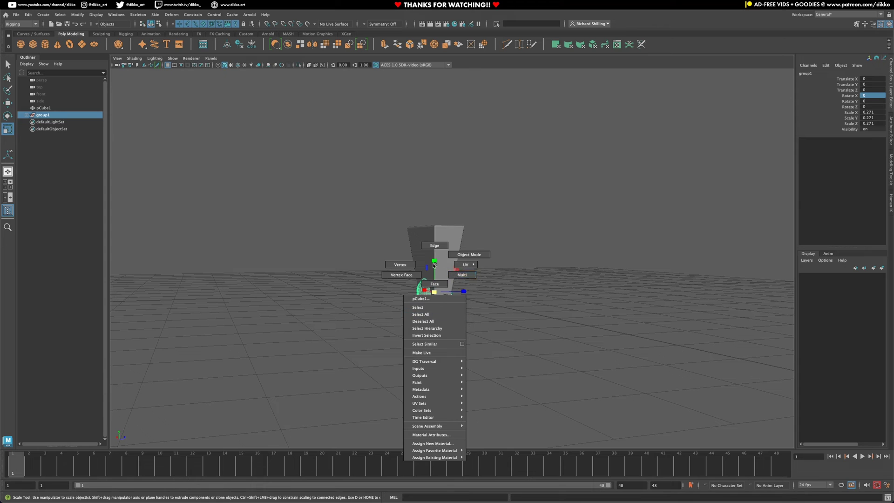
scroll(433, 265, "up", 4)
middle_click_drag(434, 264, 432, 257, "alt")
left_click(7, 103)
left_click_drag(424, 270, 424, 210)
left_click_drag(472, 240, 450, 242, "alt")
left_click_drag(420, 275, 452, 279, "alt")
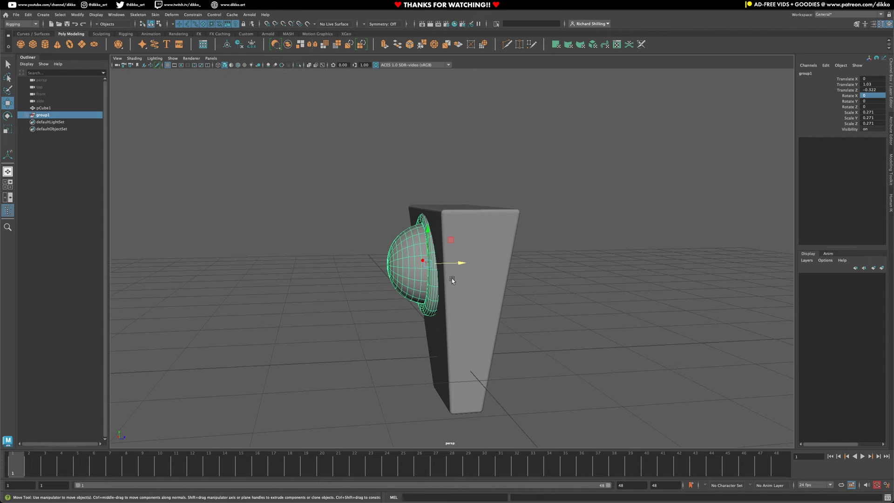
Step: Tilt the eye's torus to a Rotate X of about 84.601 against the block's front face
left_click(431, 295)
left_click(8, 116)
left_click_drag(401, 243, 398, 246)
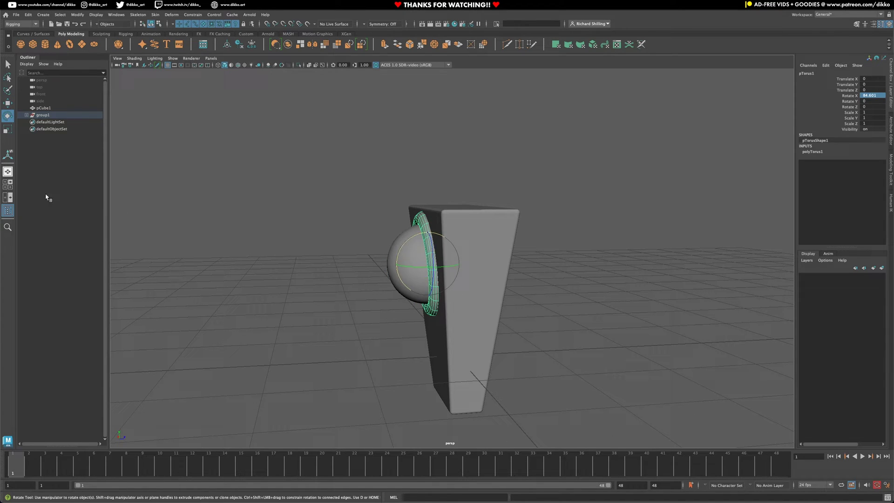
Step: Adjust the Rotate tool's axis orientation in its tool settings and close them
double_click(8, 116)
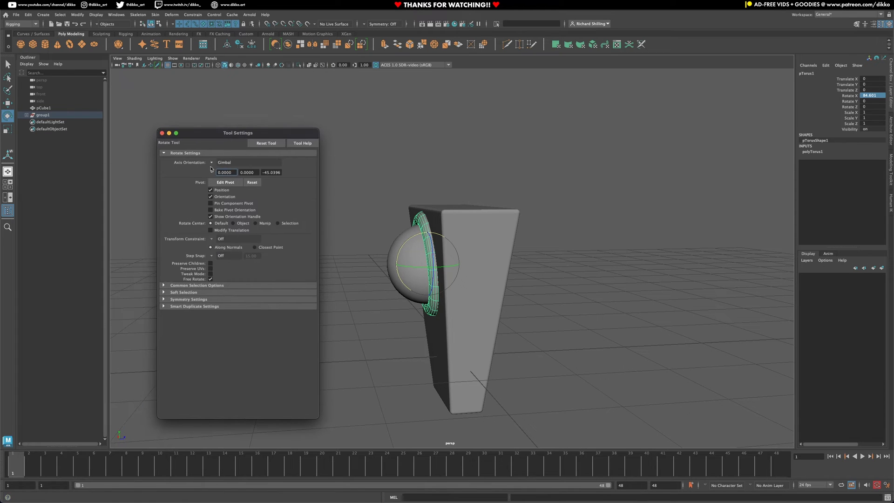
left_click(223, 163)
left_click(225, 175)
left_click(231, 162)
left_click(235, 167)
left_click(162, 133)
Step: Select the block, the eye's torus and the sphere together and move them upward
left_click_drag(322, 328, 410, 317, "alt")
left_click(553, 293)
right_click_drag(553, 293, 427, 314, "alt")
mouse_move(426, 314)
left_mouse_down("alt")
mouse_move(400, 326)
mouse_move(410, 317)
left_mouse_up("alt")
scroll(455, 255, "up", 10)
scroll(455, 256, "down", 6)
left_click(430, 258)
left_click(7, 62)
scroll(387, 236, "up", 10)
left_click(398, 216, "shift")
left_click(429, 192, "shift")
scroll(440, 215, "down", 12)
left_click_drag(430, 266, 430, 222)
left_click(513, 261)
Step: Move the eye's torus and sphere slightly down along the block's front, to a torus Translate Y of about 3.702
left_click_drag(401, 252, 381, 276, "alt")
right_click_drag(382, 276, 429, 233, "alt")
middle_click_drag(429, 233, 445, 256, "alt")
left_click_drag(444, 257, 355, 305, "alt")
left_click(399, 238)
left_click_drag(399, 236, 402, 255)
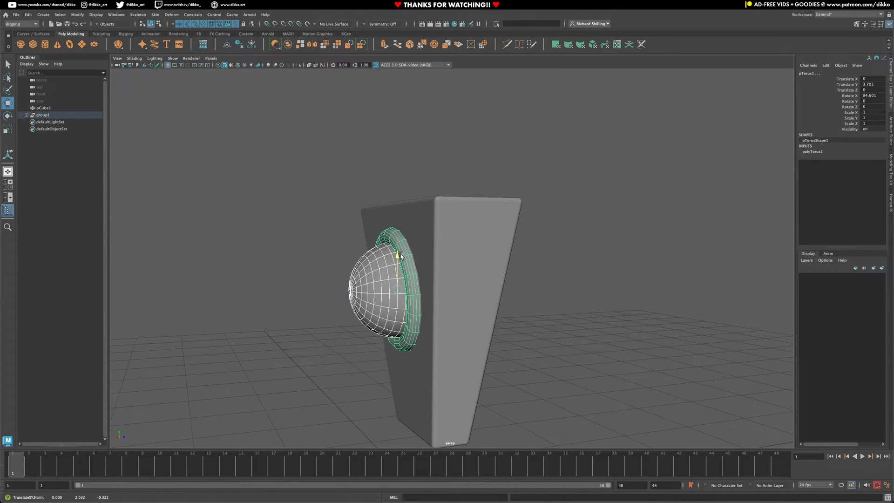
left_click(273, 349)
Step: Select the block and the eye parts together and raise them further above the grid
left_click_drag(275, 350, 396, 346, "alt")
right_click_drag(396, 346, 353, 345, "alt")
middle_click_drag(389, 323, 341, 256, "alt")
left_click_drag(341, 255, 371, 246, "alt")
left_click_drag(307, 110, 422, 257)
left_click_drag(402, 178, 403, 145)
left_click(365, 326)
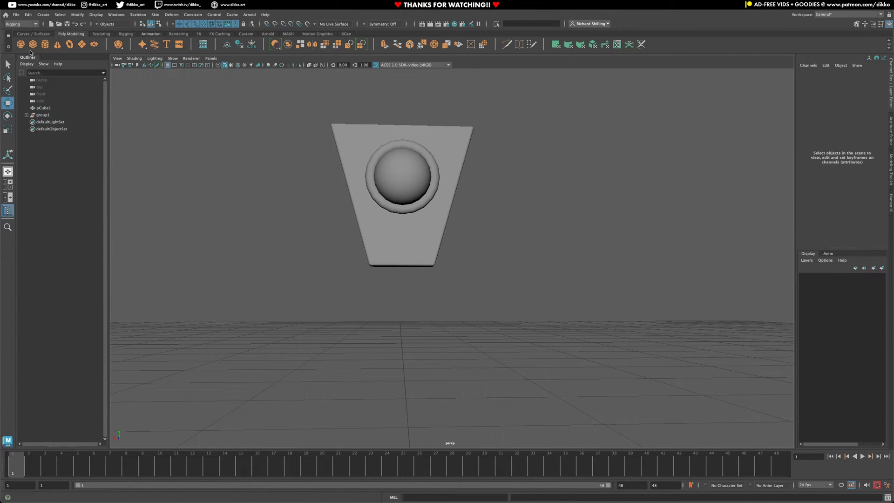
Step: Create a second polygon sphere and delete the ring of faces just below its middle
left_click(20, 45)
right_click(395, 361)
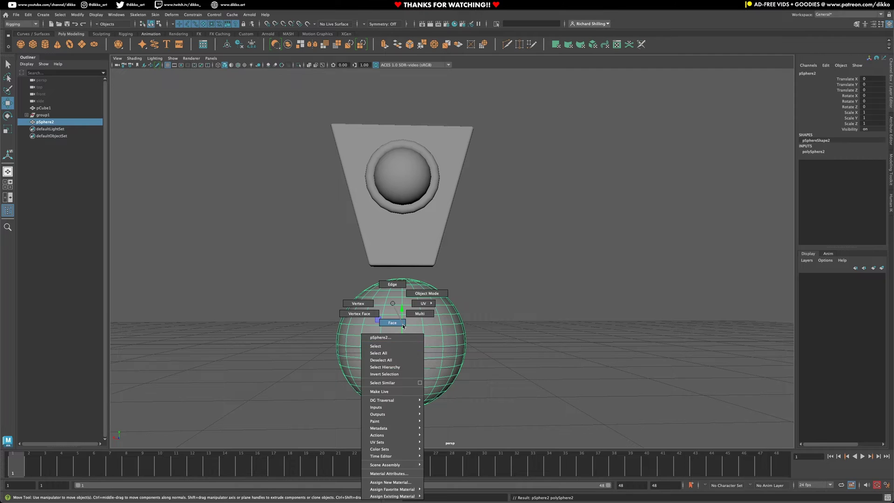
right_click_drag(400, 332, 399, 335)
left_click(391, 354)
double_click(413, 354, "shift")
key("Delete")
scroll(437, 365, "up", 1)
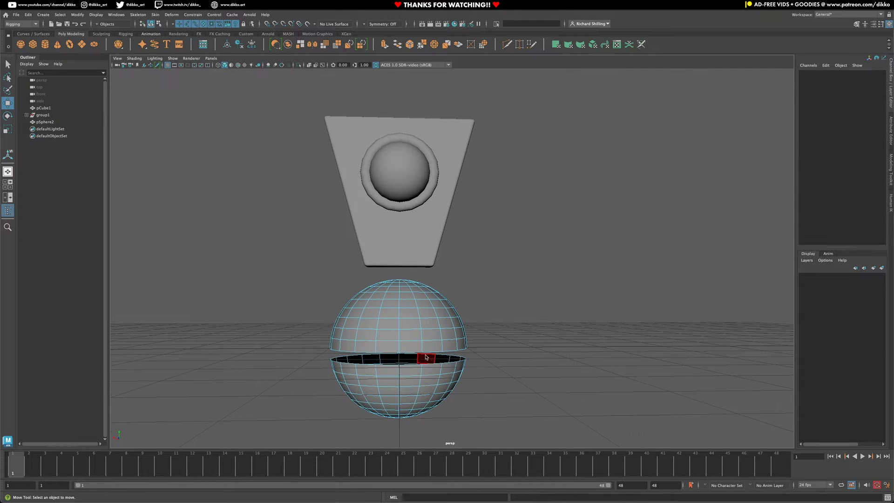
Step: Delete the sphere's separated lower half to leave a dome and return to object mode
double_click(434, 389)
key("Delete")
double_click(412, 320)
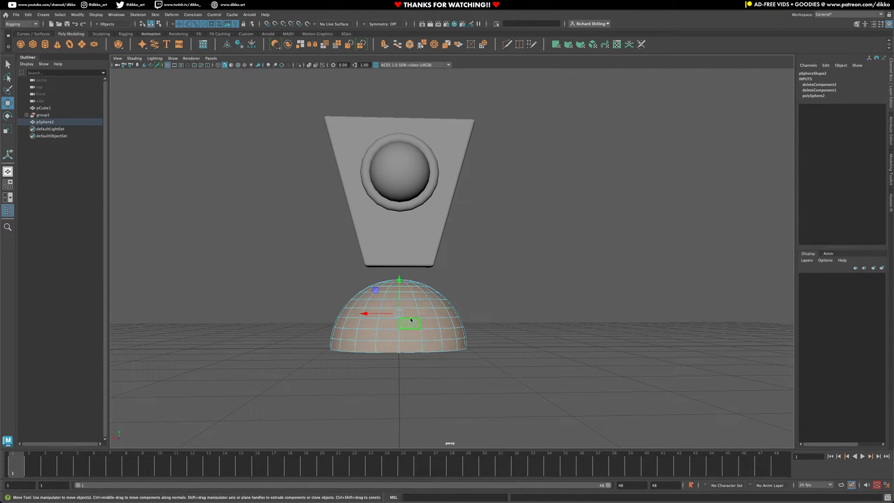
right_click_drag(410, 303, 488, 298)
left_click(489, 298)
Step: Raise the dome to the top of the block, scale it down and seat it on the top face
scroll(433, 303, "down", 3)
left_click_drag(433, 304, 423, 187, "alt")
left_click(431, 326)
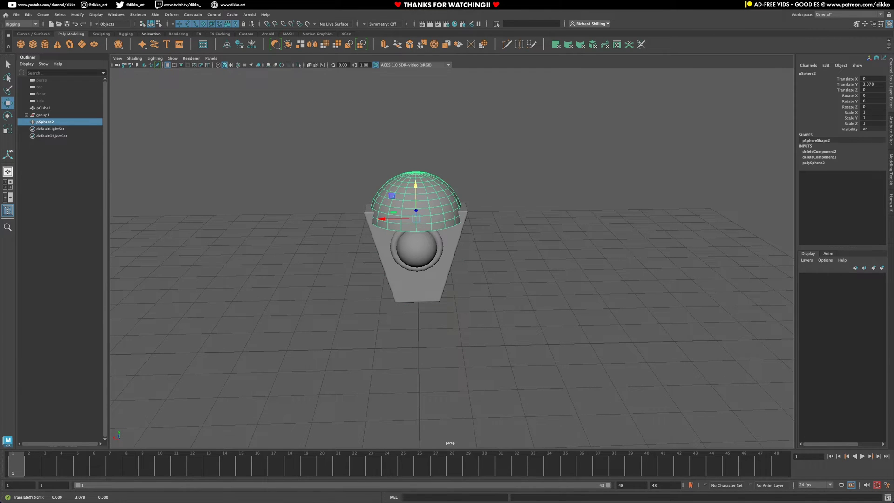
left_click(8, 129)
left_click_drag(416, 217, 358, 223)
key("w")
left_click_drag(419, 190, 418, 191)
left_click(273, 276)
left_click_drag(274, 276, 368, 322, "alt")
Step: Create a second torus below the block with Radius 1.2 and Section Radius 0.4
left_click(69, 44)
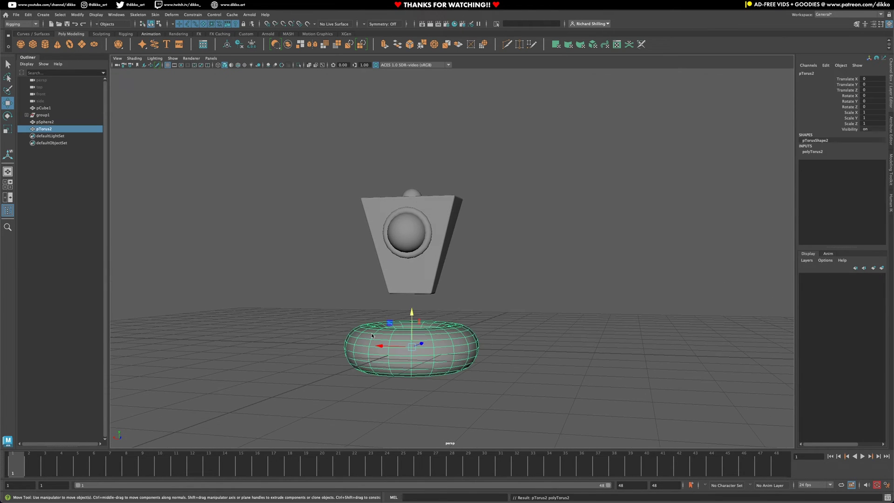
left_click_drag(389, 355, 416, 414, "alt")
left_click(819, 151)
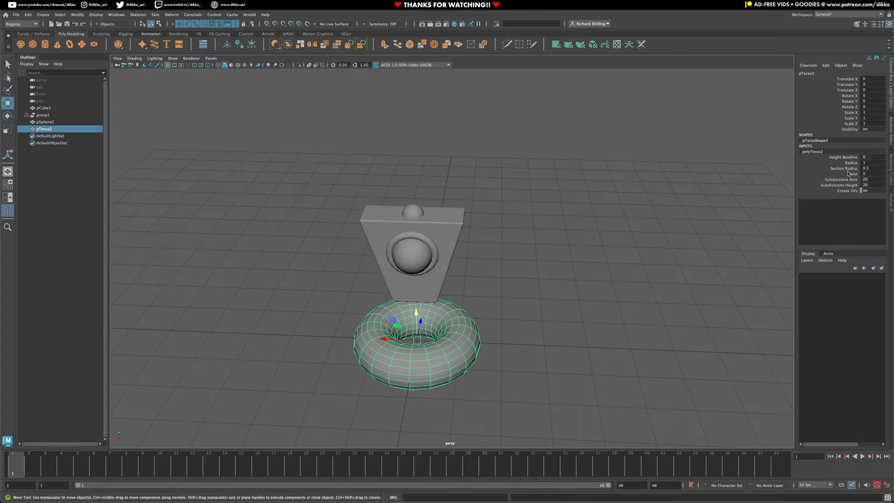
left_click(852, 162)
middle_click_drag(688, 236, 697, 230)
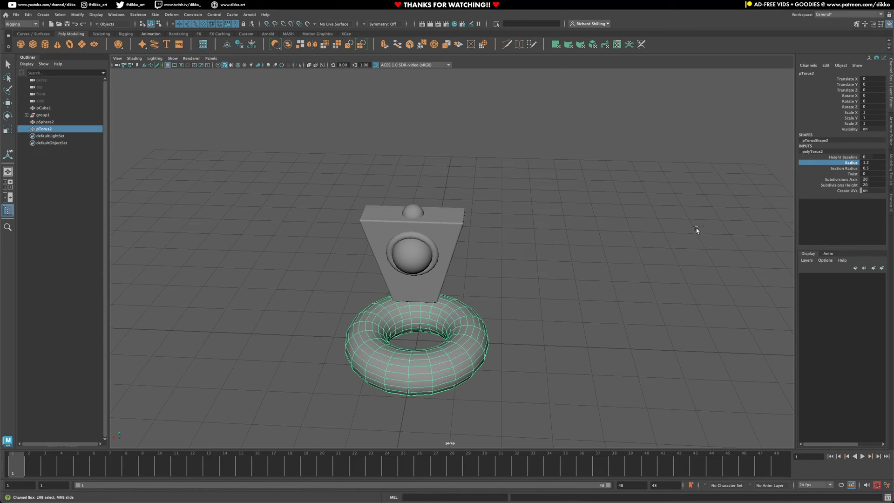
left_click(844, 168)
middle_click_drag(652, 267, 547, 290)
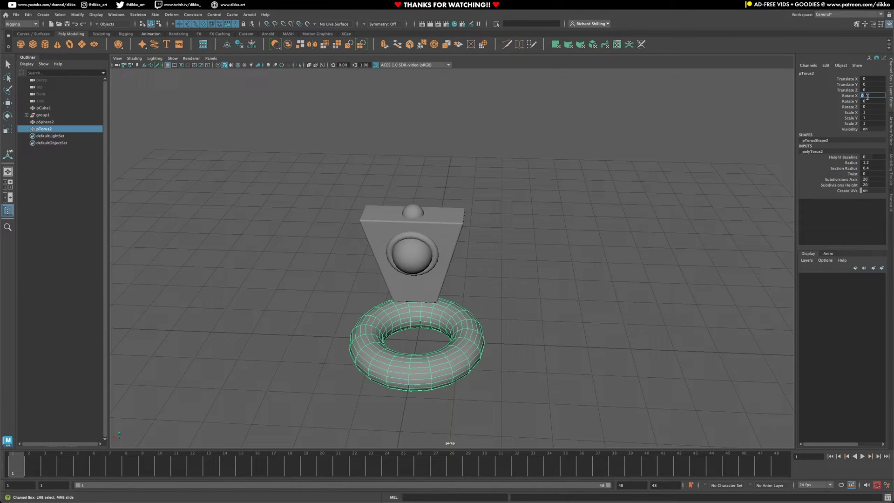
Step: Set the lower torus's Rotate X to 90 and switch to the front view
type("90")
key("Return")
key("space")
left_click_drag(475, 284, 479, 298)
scroll(462, 235, "up", 2)
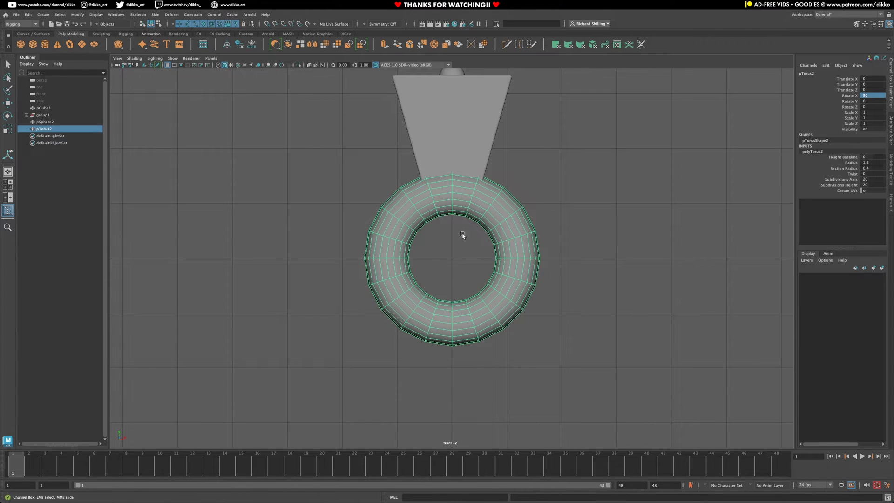
Step: Scale the lower torus to about 0.316, move it to about Y 0.509 just below the block, and deselect it
left_click(7, 103)
left_click(8, 129)
left_click_drag(452, 258, 366, 261)
left_click(8, 104)
left_click_drag(453, 226, 451, 200)
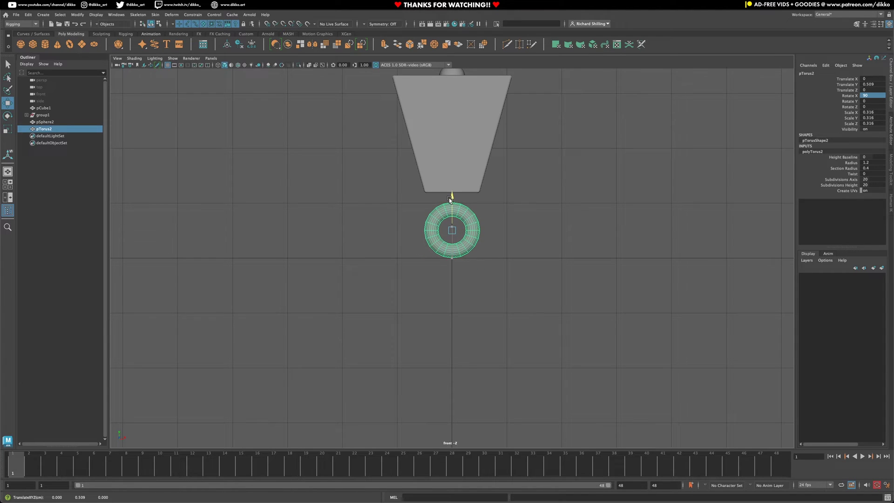
left_click(531, 275)
scroll(507, 241, "down", 3)
key("space")
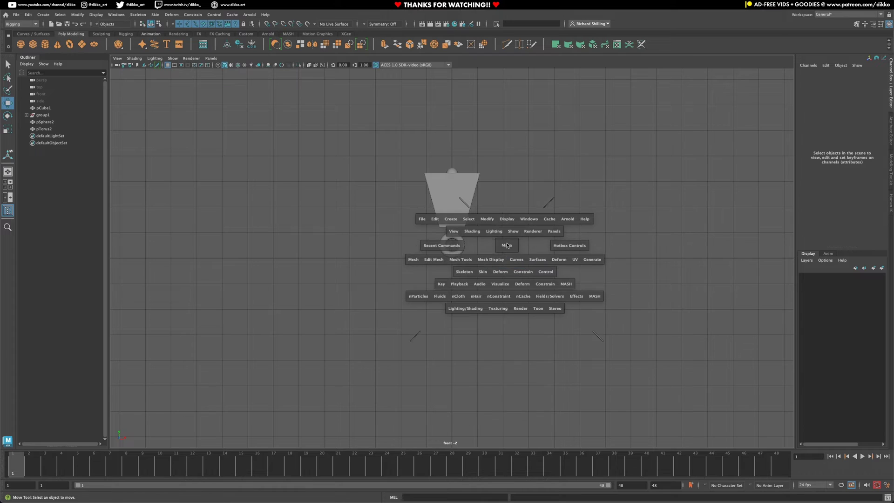
Step: Return to the perspective view and examine the block body and the torus beneath it from several sides
left_click_drag(507, 244, 507, 226)
left_click_drag(350, 357, 406, 357, "alt")
left_click(453, 268)
left_click_drag(453, 268, 272, 298, "alt")
left_click(344, 302)
key("e")
left_click_drag(327, 249, 315, 273)
left_click(7, 102)
left_click_drag(269, 310, 410, 311, "alt")
left_click(555, 292, "shift")
left_click_drag(559, 286, 592, 266, "alt")
left_click(602, 320)
left_click_drag(603, 320, 455, 320, "alt")
scroll(459, 360, "up", 5)
middle_click_drag(459, 360, 455, 306, "alt")
scroll(454, 305, "up", 3)
scroll(233, 240, "down", 2)
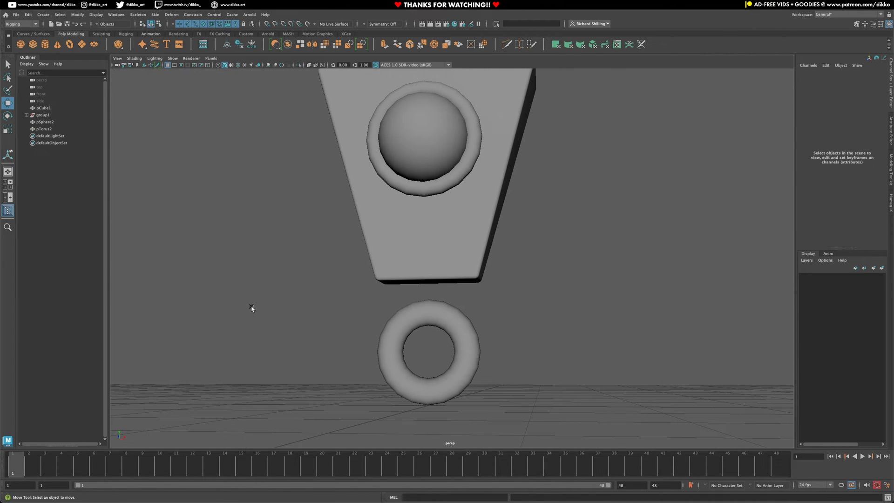
Step: Create a third torus on the grid with Radius 1.4 and a smaller Section Radius for a thinner tube
left_click(70, 45)
left_click_drag(295, 262, 331, 281, "alt")
scroll(335, 282, "up", 5)
scroll(335, 283, "down", 4)
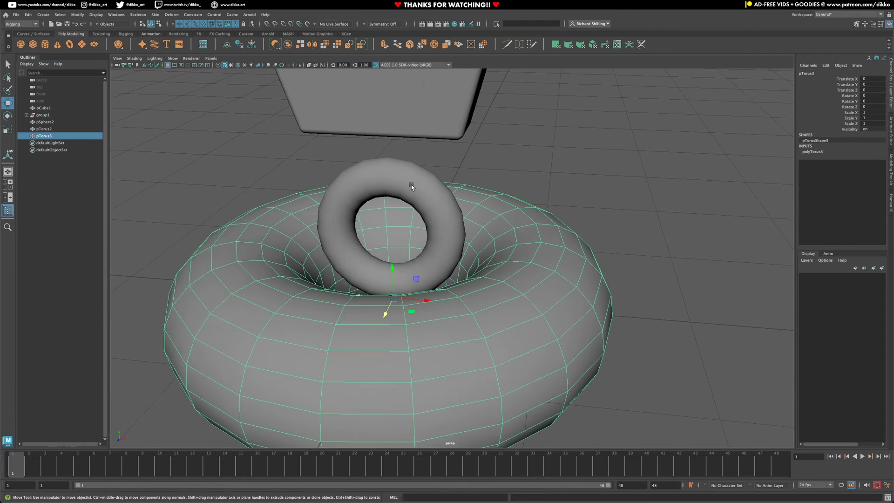
scroll(411, 185, "down", 2)
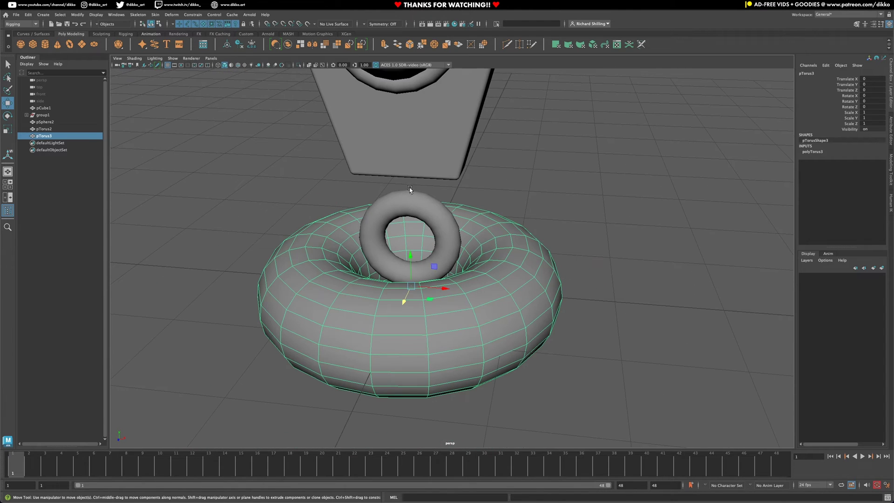
left_click(810, 152)
left_click(851, 163)
middle_click_drag(601, 241, 630, 241)
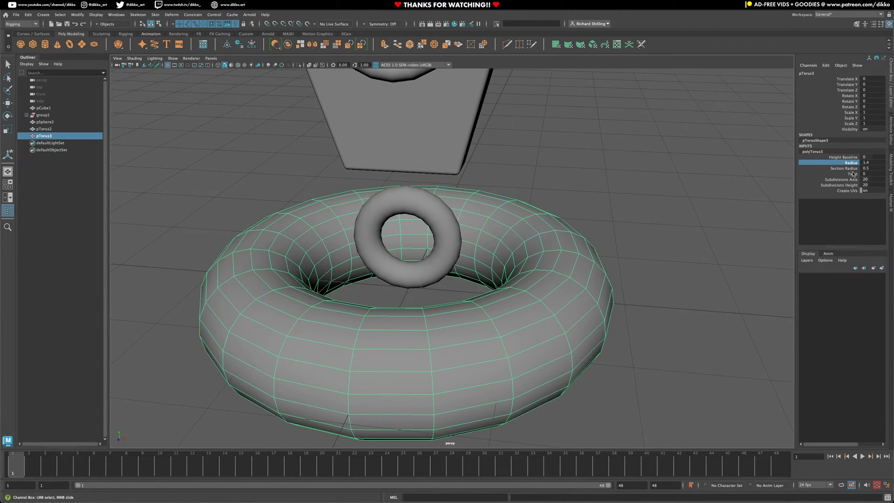
middle_click_drag(693, 260, 684, 261)
mouse_move(685, 261)
left_mouse_down("alt")
mouse_move(644, 294)
mouse_move(689, 263)
left_mouse_up("alt")
middle_click_drag(681, 255, 679, 252)
Step: Cut the new torus in half by deleting two opposite face loops and the half between them
right_click(464, 303)
right_click_drag(463, 322, 462, 323)
left_click(459, 354)
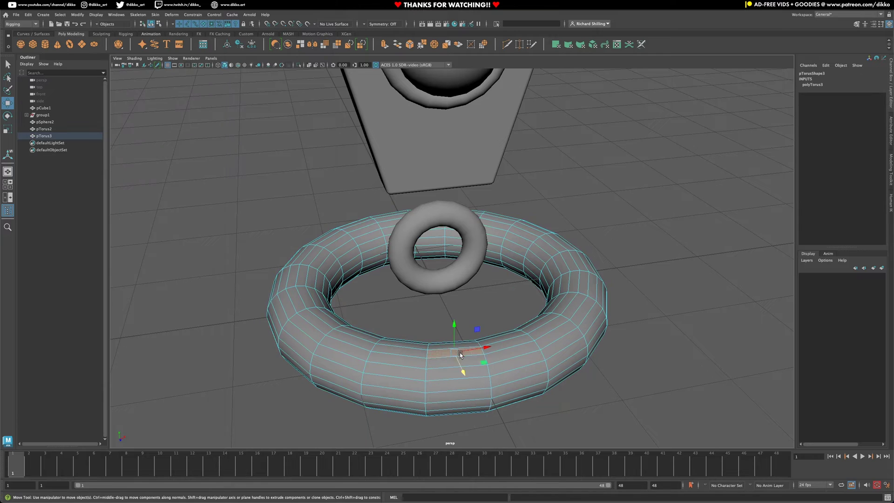
double_click(458, 366, "shift")
left_click_drag(458, 372, 501, 405, "alt")
left_click(371, 235, "shift")
double_click(368, 231, "shift")
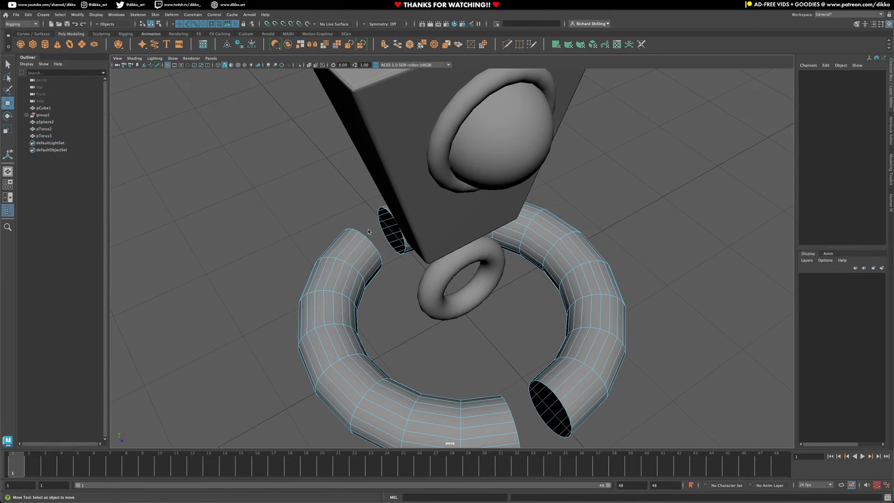
scroll(368, 231, "down", 5)
left_click(377, 328)
key("Delete")
Step: Extrude the half torus's two open border loops and move them along X to about -0.75 to form straight legs
right_click(405, 230)
left_click(409, 228)
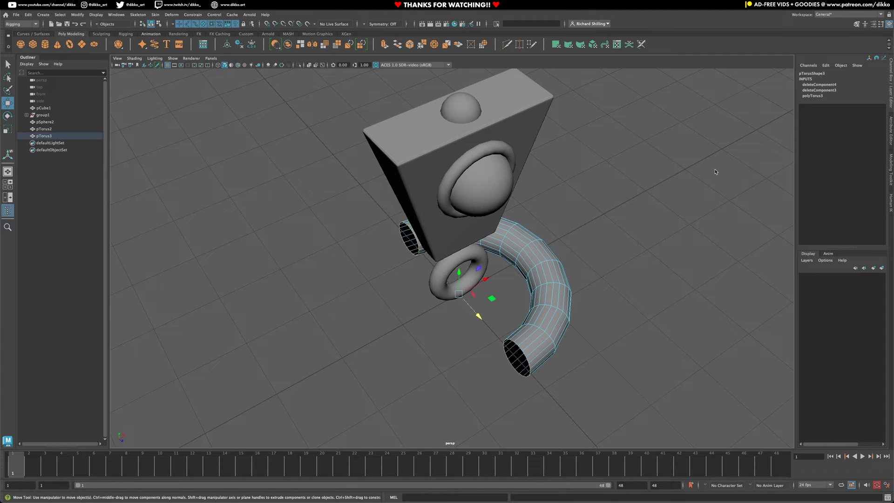
left_click(892, 178)
left_click(833, 230)
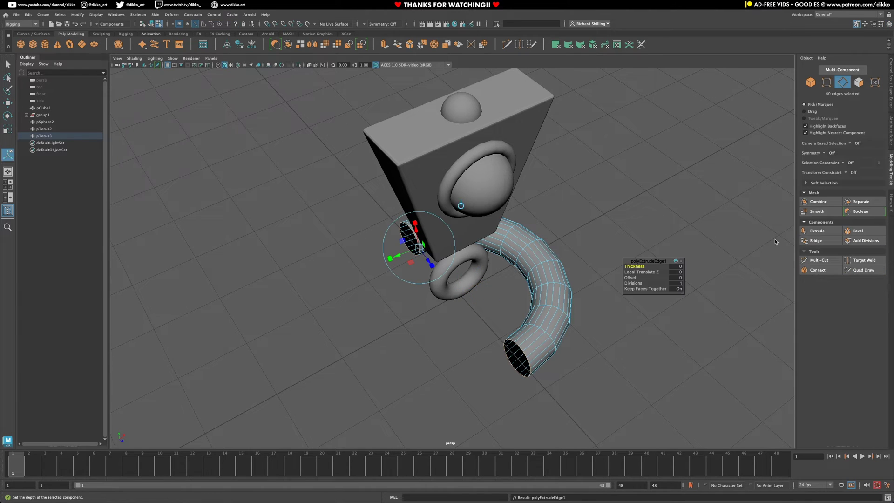
left_click(7, 107)
middle_click_drag(481, 284, 452, 300)
left_click_drag(452, 299, 449, 301)
left_click_drag(442, 341, 471, 321, "alt")
Step: Switch to the Modeling menu set and cap both open ends of the half torus with Fill Hole
right_click_drag(511, 331, 511, 288)
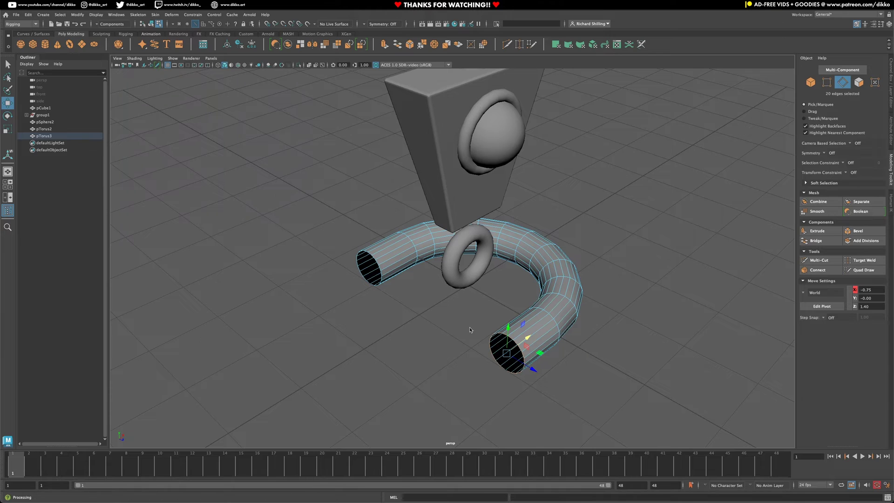
left_click(21, 24)
left_click(18, 32)
left_click(134, 15)
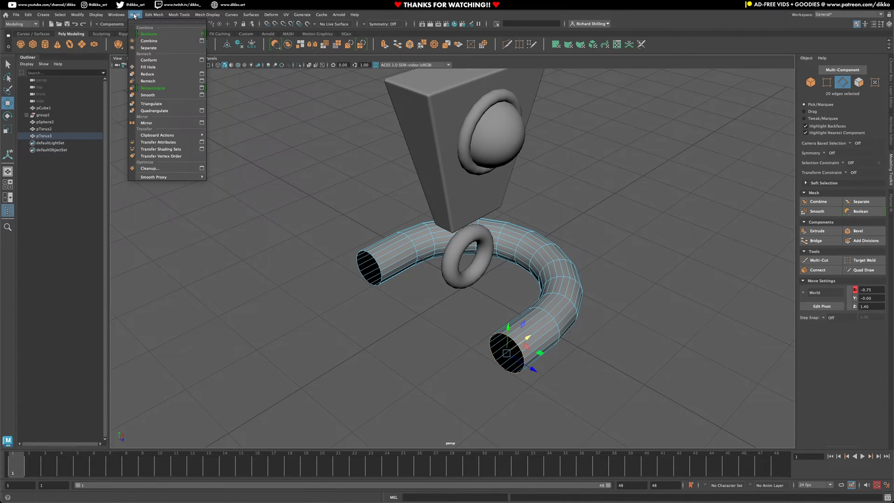
left_click(156, 67)
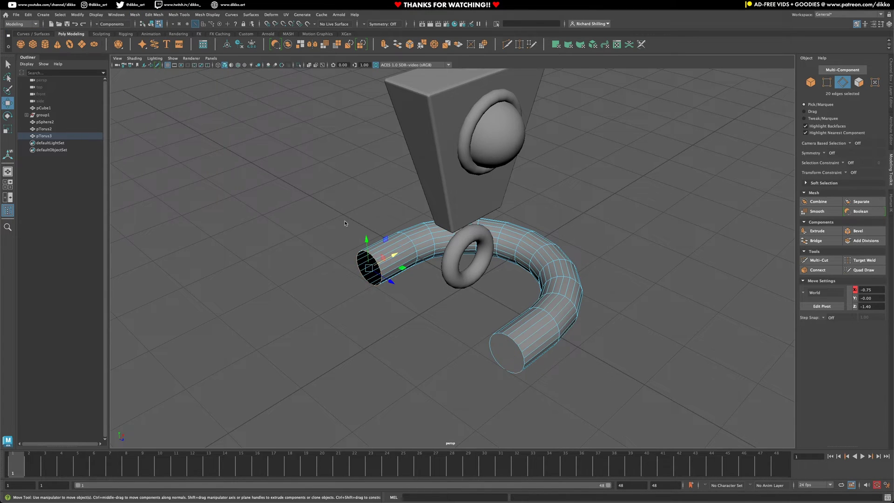
left_click(135, 15)
left_click(156, 67)
Step: Return the half torus to object mode and set its Rotate Z to 90 so it stands as an arch
left_click_drag(352, 342, 283, 321, "alt")
right_click_drag(434, 307, 481, 298)
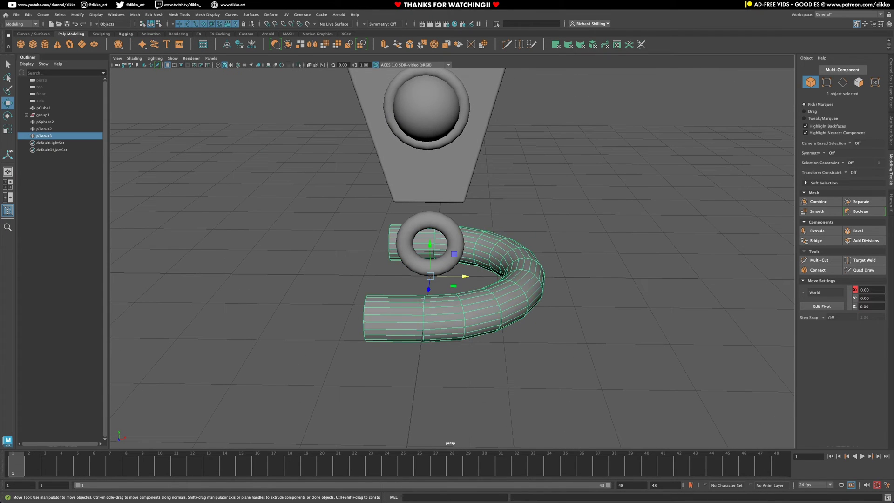
left_click(7, 116)
left_click(891, 73)
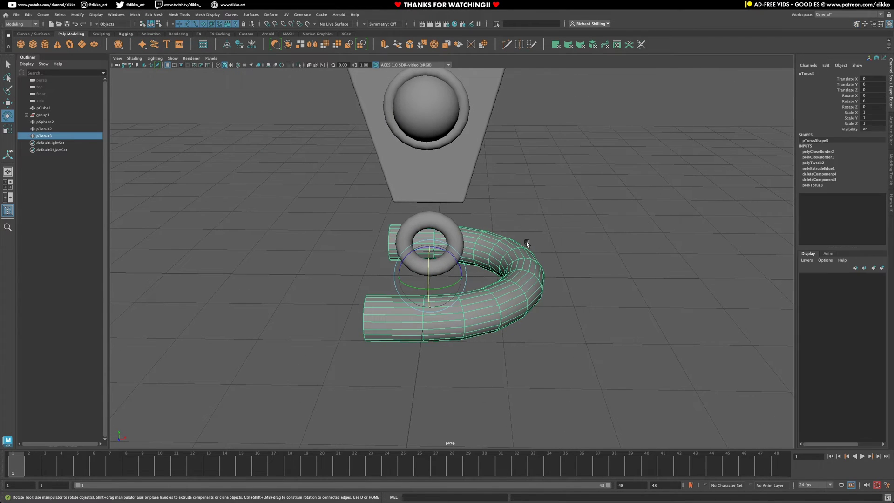
left_click_drag(455, 259, 430, 246)
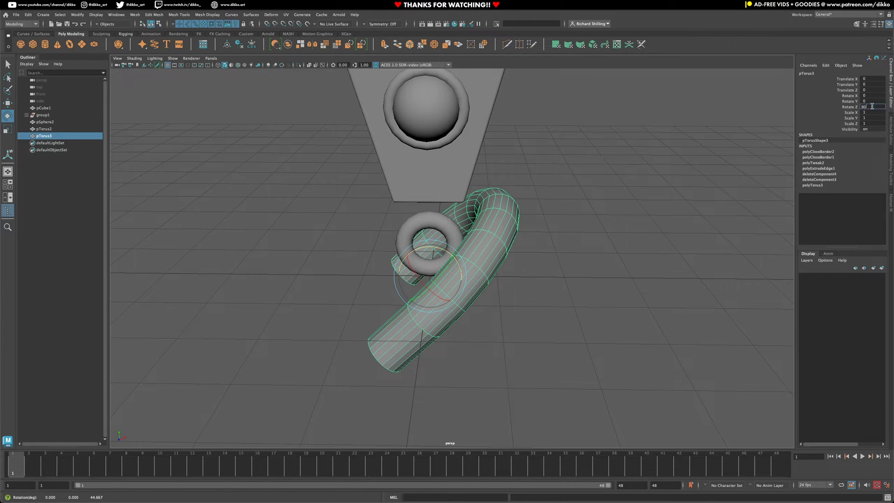
type("90")
key("Return")
Step: Scale the arch down to about 0.217 and raise it over the ring to about Y 0.77
left_click(7, 131)
left_click_drag(535, 301, 449, 301, "alt")
left_click_drag(408, 260, 287, 263)
left_click_drag(332, 273, 371, 274, "alt")
scroll(371, 273, "up", 4)
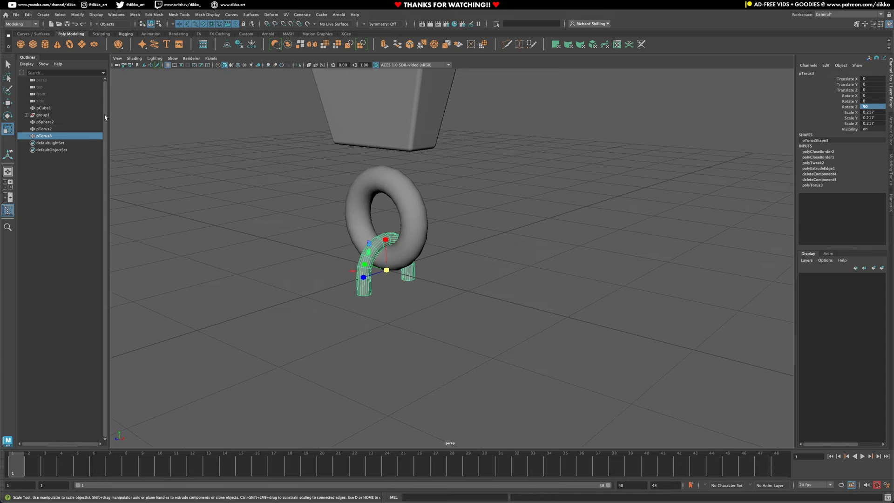
left_click(8, 103)
left_click_drag(388, 235, 303, 166)
Step: Fit the arch over the ring at a scale of about 0.143 and about Y 0.877, and save the scene
scroll(402, 175, "up", 5)
middle_click_drag(402, 175, 495, 298, "alt")
left_click_drag(425, 286, 420, 266, "alt")
left_click(8, 130)
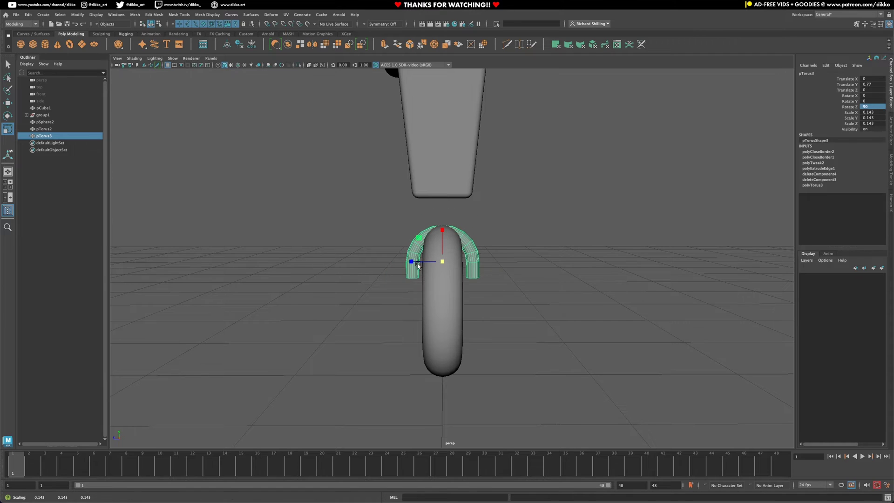
left_click(7, 103)
left_click_drag(443, 229, 442, 213)
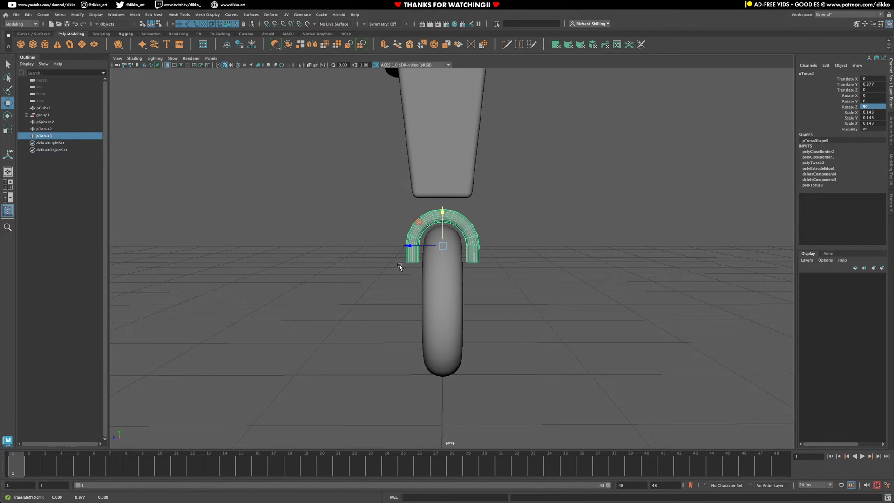
left_click_drag(368, 278, 391, 277, "alt")
key("ctrl+s")
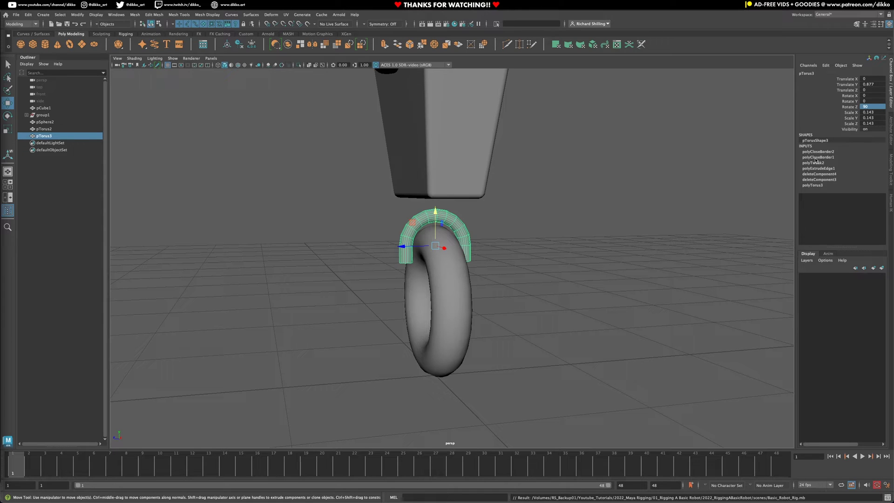
Step: Adjust the arch's torus radius settings to make its tube thicker around the ring
left_click(813, 186)
left_click(850, 196)
middle_click_drag(619, 249, 649, 249)
left_click_drag(624, 257, 483, 273, "alt")
scroll(503, 282, "up", 3)
Step: Lengthen the arch's two legs by moving their ends down to just below the ring's centre, and return to object mode
right_click_drag(483, 274, 483, 292)
key("w")
left_click_drag(438, 246, 441, 294)
left_click_drag(441, 294, 333, 321, "alt")
left_click_drag(411, 288, 489, 343)
left_click(465, 331)
left_click(465, 332)
right_click_drag(483, 288, 525, 279)
left_click(454, 329)
left_click_drag(454, 329, 376, 326, "alt")
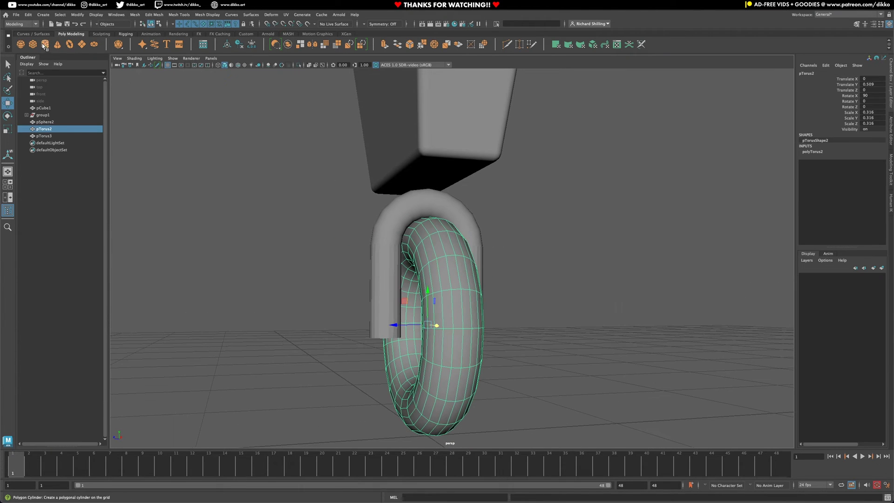
Step: Create a polygon cylinder for the axle and set its Radius to 0.04
left_click(43, 45)
scroll(363, 299, "down", 10)
scroll(363, 299, "up", 3)
left_click(815, 151)
left_click(851, 162)
middle_click_drag(742, 206, 615, 248)
scroll(493, 303, "up", 8)
scroll(383, 278, "down", 4)
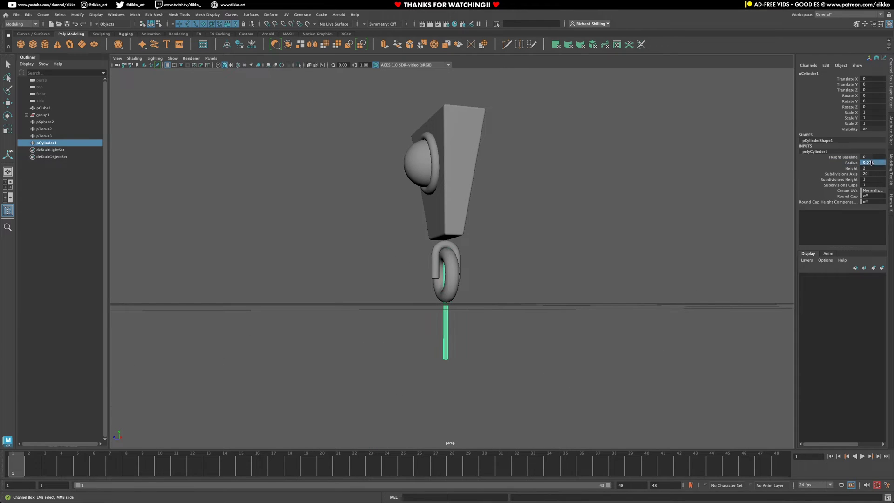
Step: Set the axle cylinder's Rotate X to -90 so it lies horizontally across the ring
left_click(7, 116)
mouse_move(458, 273)
left_mouse_down()
mouse_move(457, 281)
mouse_move(475, 278)
left_mouse_up()
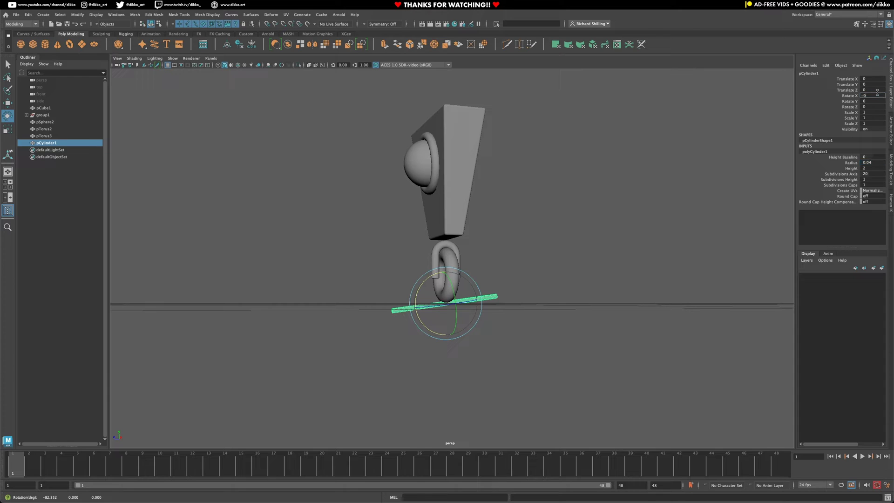
key("w")
scroll(497, 294, "up", 3)
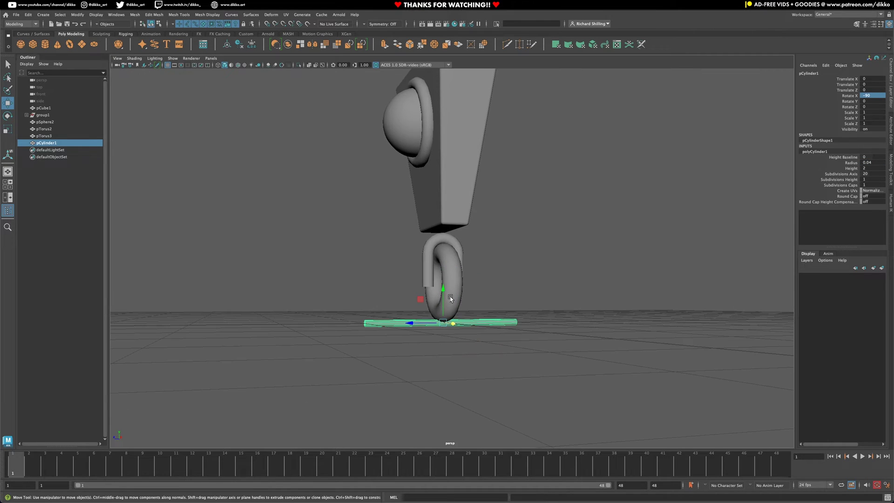
Step: Centre the axle cylinder in the ring with Match Translation
left_click(446, 298, "shift")
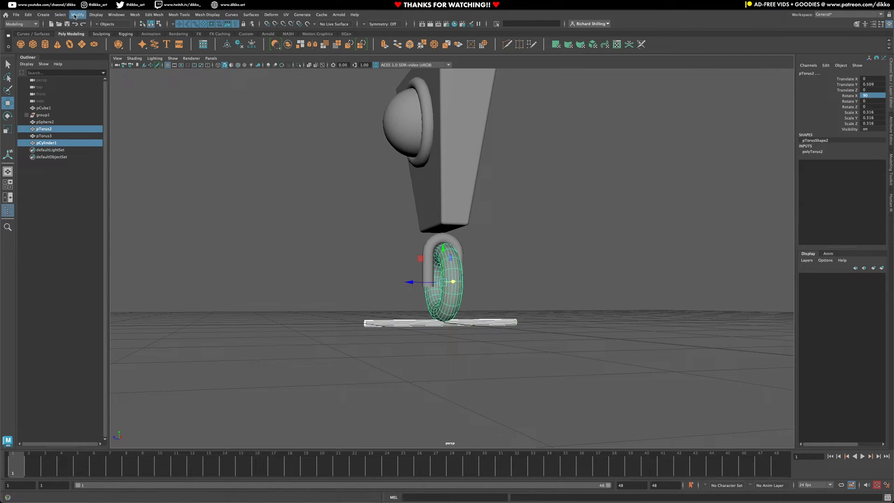
left_click(60, 15)
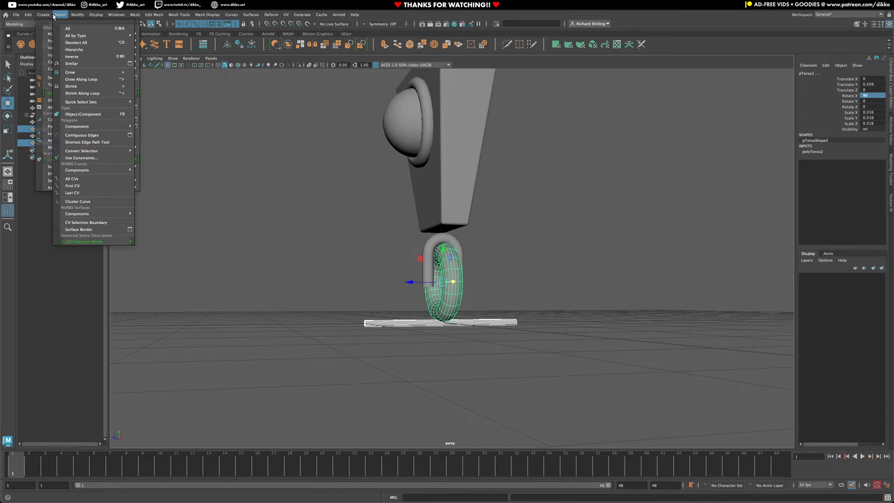
mouse_move(93, 16)
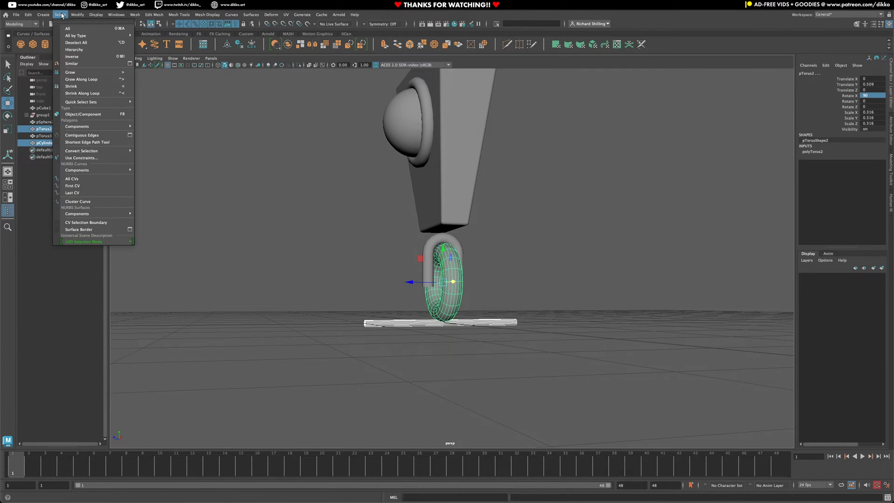
mouse_move(140, 55)
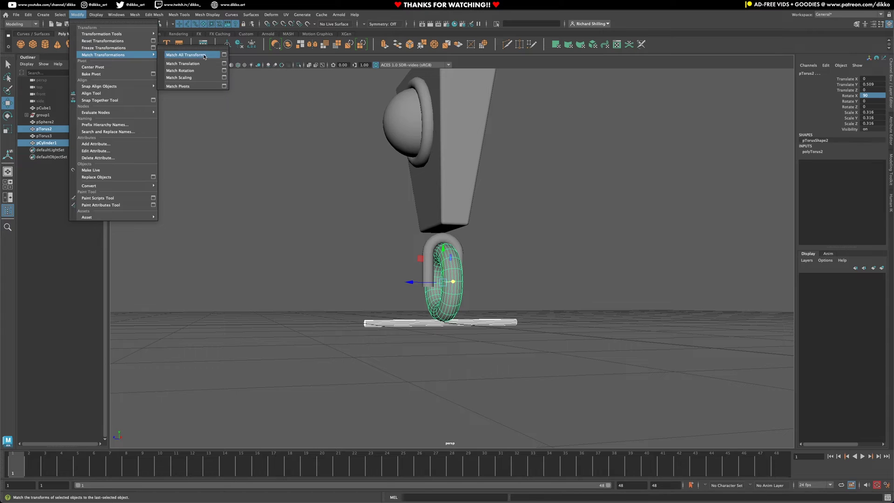
left_click(200, 63)
scroll(448, 256, "up", 5)
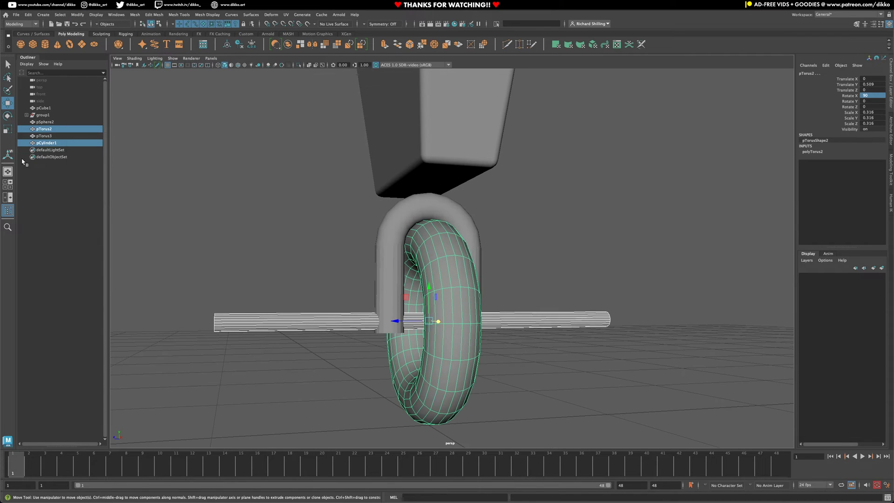
Step: Scale the axle cylinder down along its length so it fits between the arch's legs
left_click(379, 329)
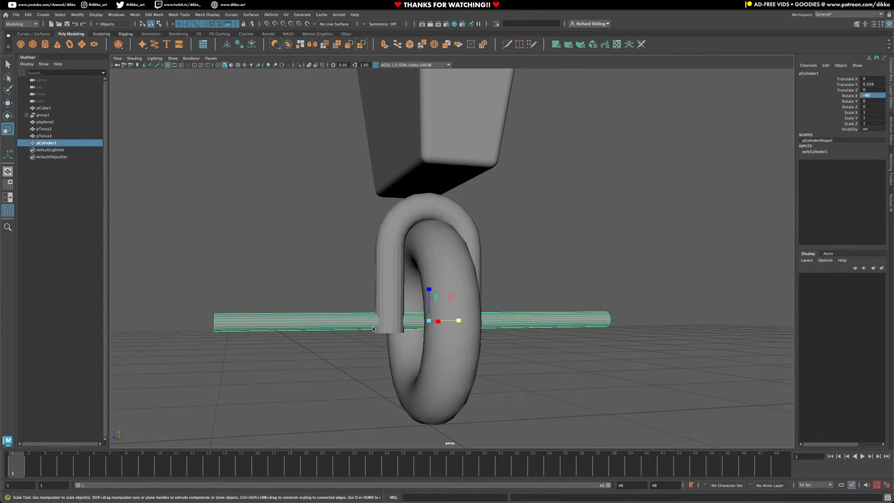
left_click_drag(457, 322, 434, 324)
left_click_drag(358, 344, 331, 358, "alt")
Step: Create a second cylinder and flatten it into a disc with Scale X and Z about 0.316 and Scale Y about 0.022
left_click(46, 44)
scroll(434, 322, "down", 3)
left_click_drag(433, 307, 329, 339)
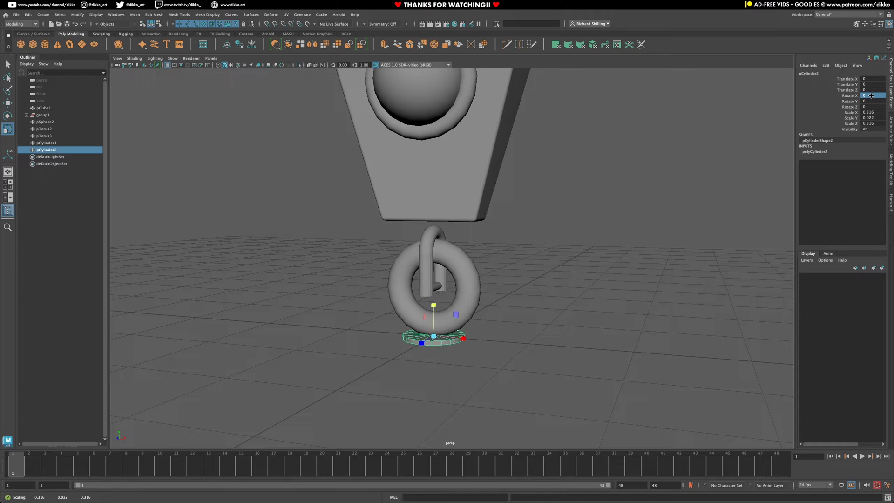
Step: Rotate the disc upright with Rotate X set to 90
key("e")
left_click_drag(425, 319, 421, 366)
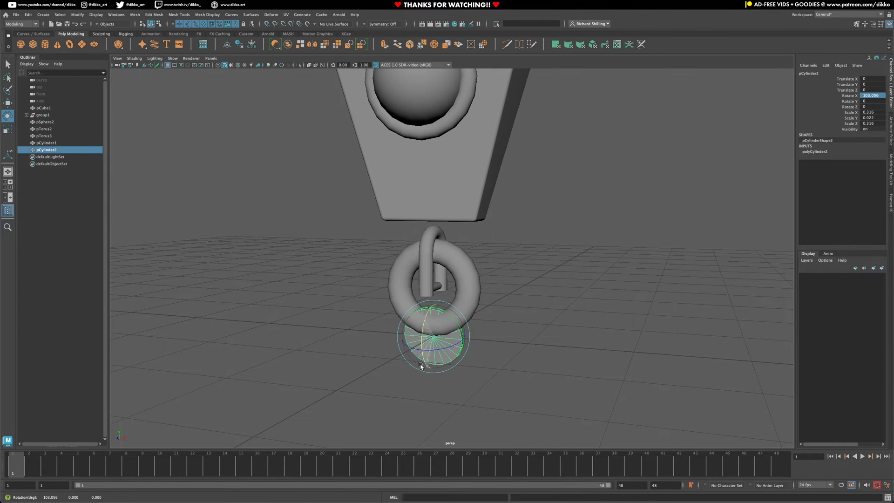
type("90")
key("Return")
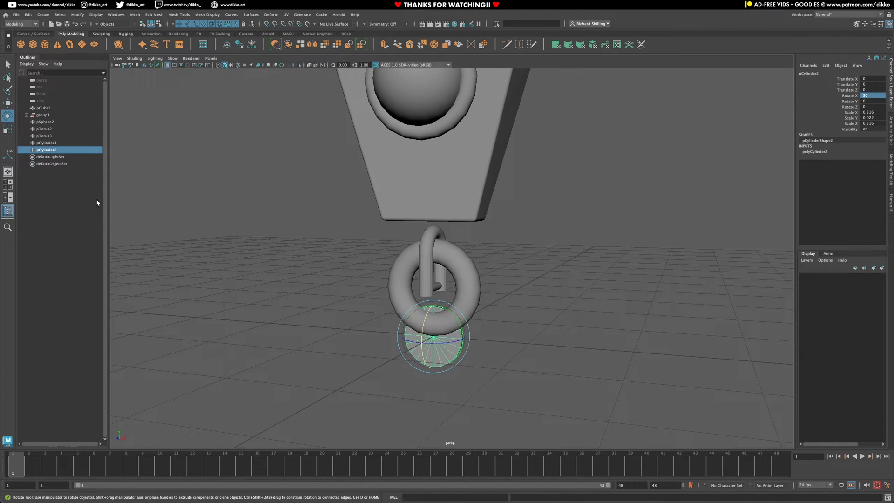
Step: Centre the disc inside the ring with Match Translation and deselect everything
key("w")
left_click(459, 304, "shift")
left_click(77, 15)
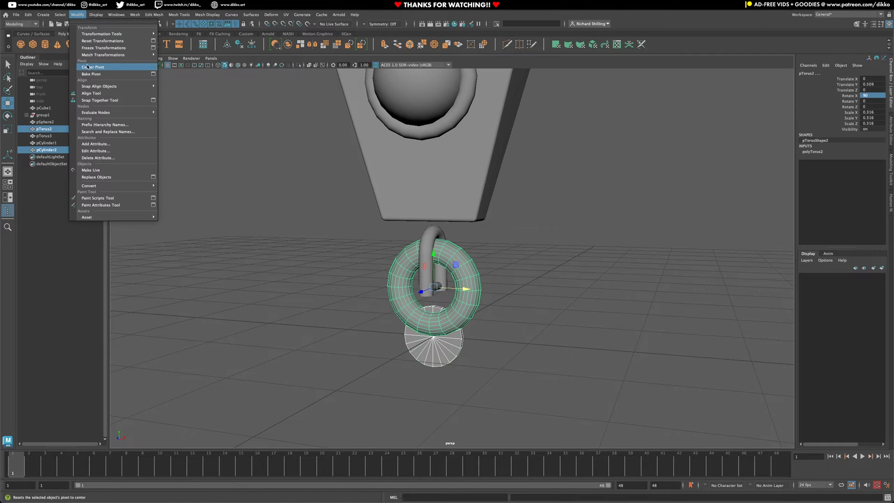
mouse_move(112, 64)
left_click(189, 64)
left_click(544, 329)
scroll(489, 321, "up", 5)
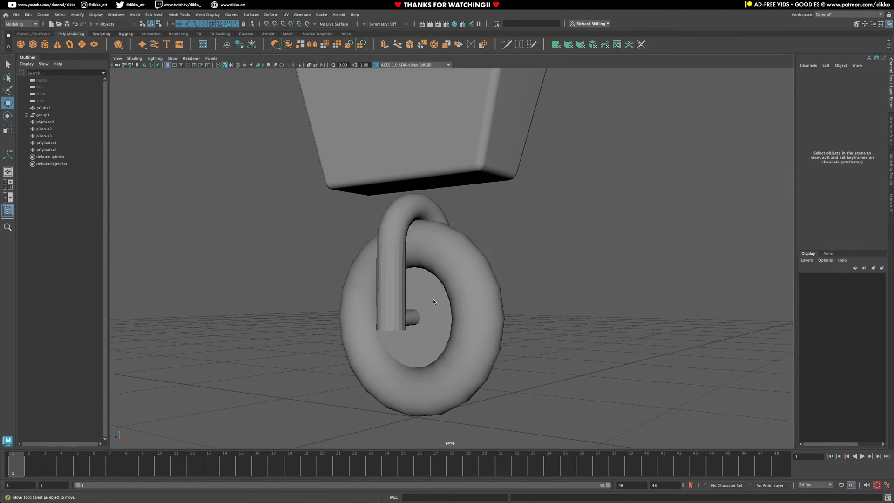
Step: Duplicate the wheel disc, rescale the copy around the axle, and deselect it
left_click(433, 300)
key("ctrl+d")
key("r")
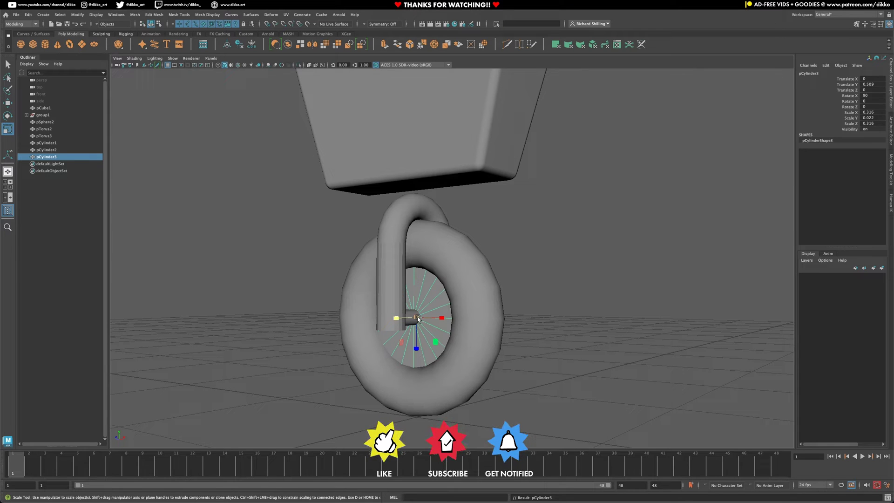
left_click_drag(411, 325, 449, 279)
left_click(515, 336)
left_click(555, 336)
Step: Create a cylinder and scale it into a thin post with Scale X and Z about 0.059 and Scale Y about 0.145
left_click(45, 43)
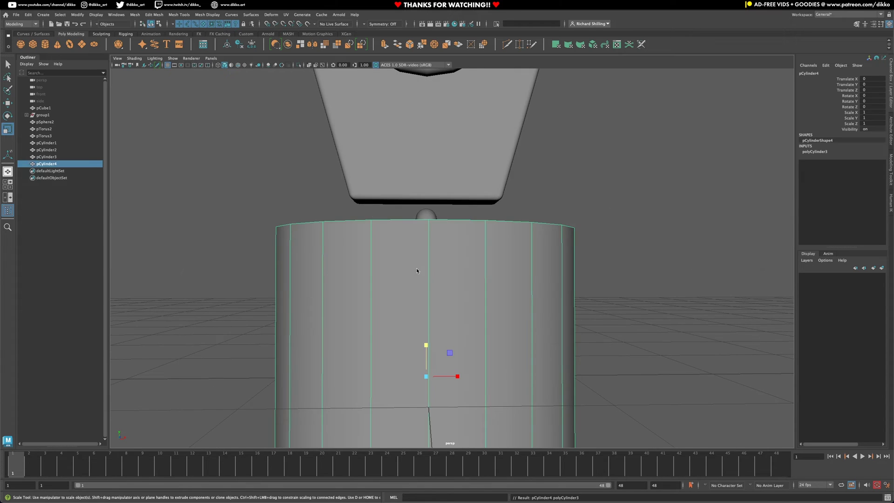
scroll(429, 307, "down", 2)
left_click_drag(431, 354, 253, 385)
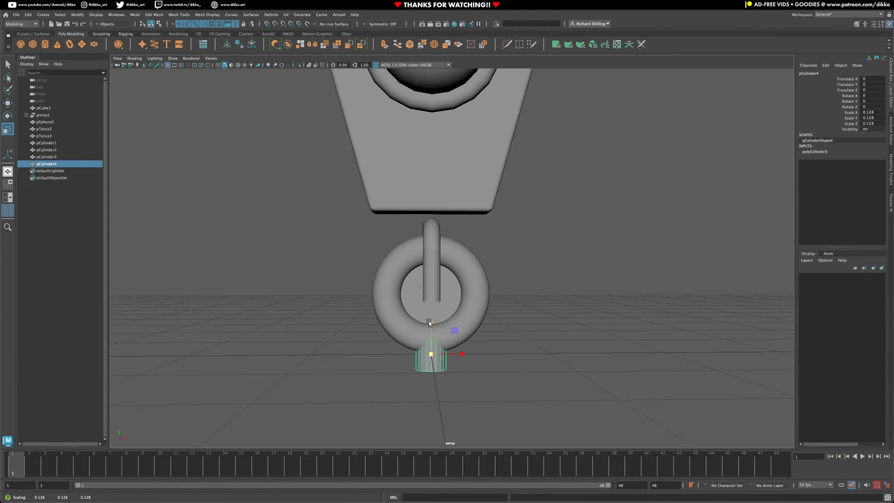
left_click_drag(435, 358, 411, 366)
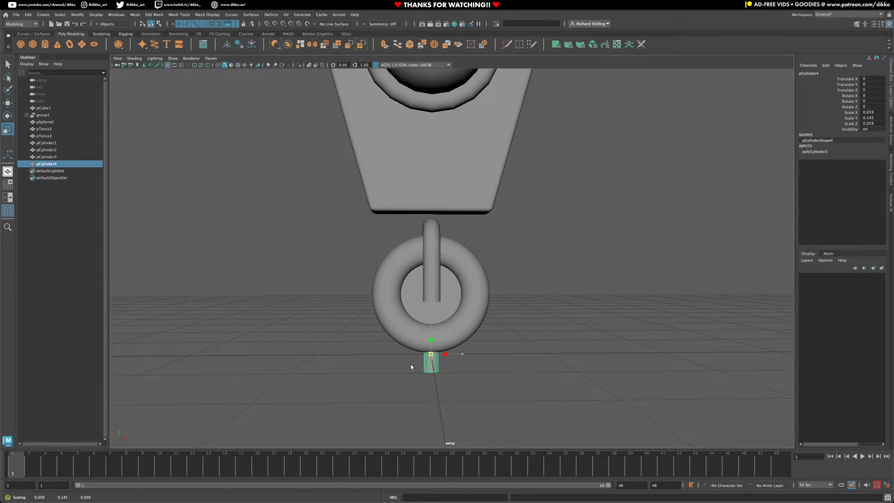
Step: Raise the thin post into place between the top of the wheel fork and the underside of the body
left_click(7, 103)
left_click_drag(448, 323, 449, 193)
left_click_drag(499, 232, 437, 180, "alt")
right_click_drag(465, 163, 392, 219, "alt")
left_click_drag(391, 219, 413, 253, "alt")
right_click_drag(413, 254, 491, 300, "alt")
left_click_drag(491, 299, 427, 318, "alt")
Step: Select the body together with the eye, its ring and the top dome, and raise them slightly to expose more of the post
left_click(428, 317)
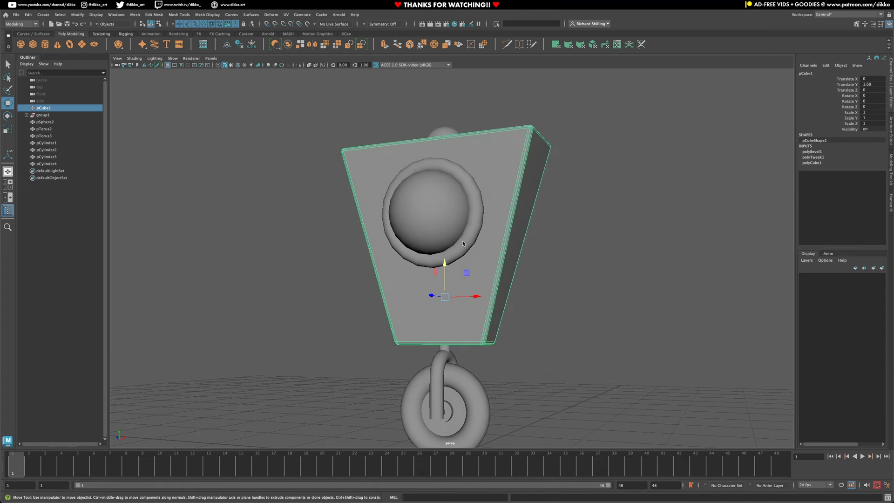
left_click(463, 243, "shift")
left_click(451, 223, "shift")
left_click(445, 129, "shift")
left_click_drag(445, 122, 445, 112)
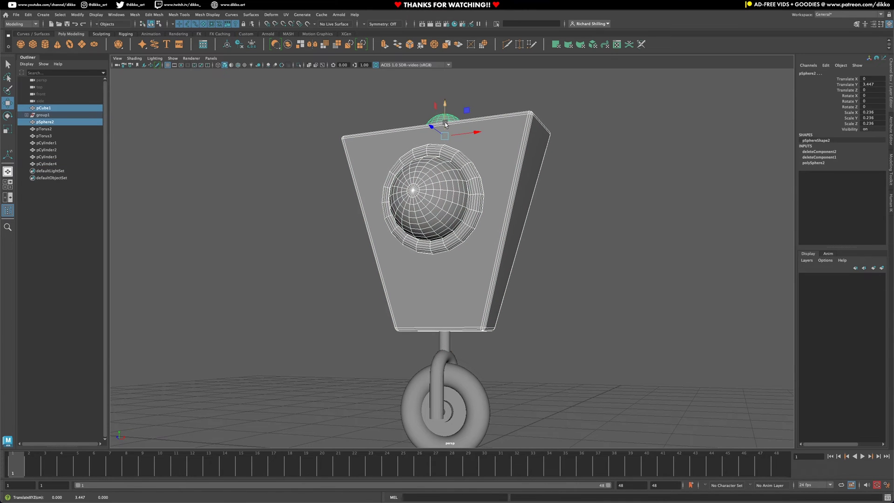
Step: Deselect the raised body parts and save the scene
left_click(379, 343)
scroll(379, 343, "down", 5)
left_click_drag(379, 343, 356, 345, "alt")
key("ctrl+s")
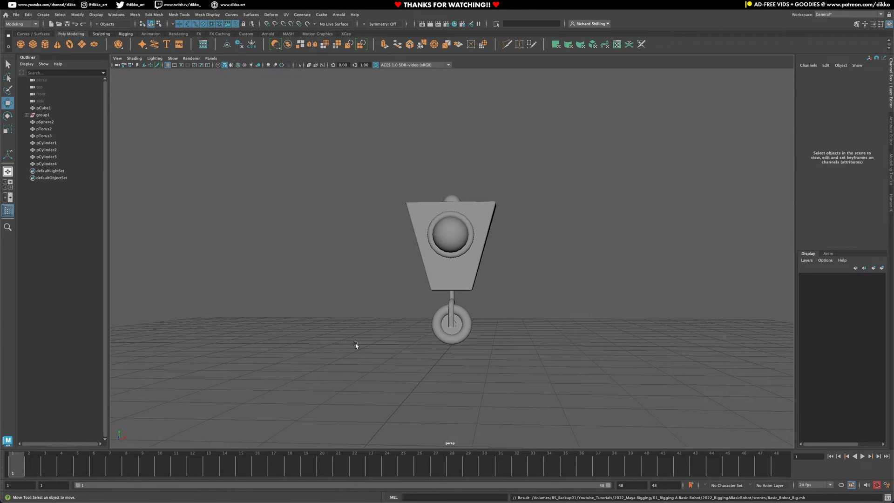
Step: Create a new cylinder and set its radius to 0.3
left_click(44, 45)
left_click(848, 155)
left_click(851, 163)
middle_click_drag(852, 163, 652, 290)
mouse_move(471, 326)
left_mouse_down("alt")
mouse_move(471, 337)
mouse_move(489, 328)
left_mouse_up("alt")
middle_click_drag(678, 283, 523, 330)
scroll(537, 343, "up", 5)
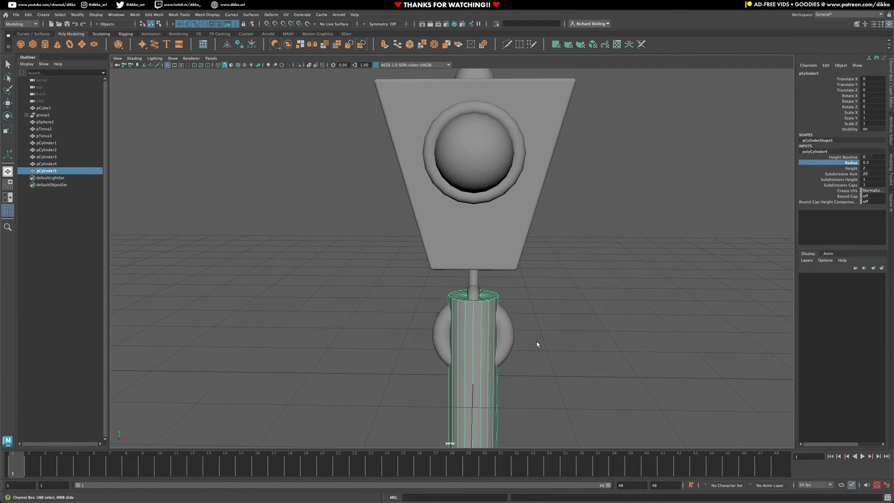
Step: Select the edge loops around both end caps of the new cylinder
right_click(448, 303)
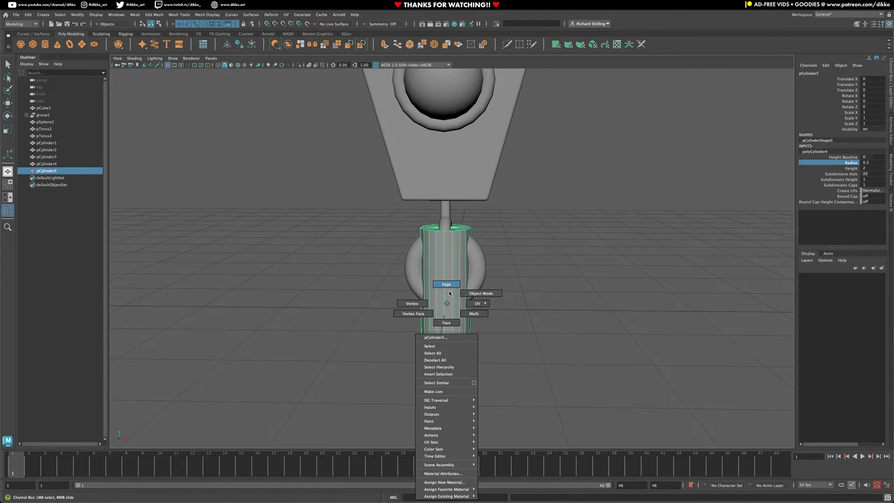
right_click_drag(449, 292, 446, 284)
left_click(448, 230)
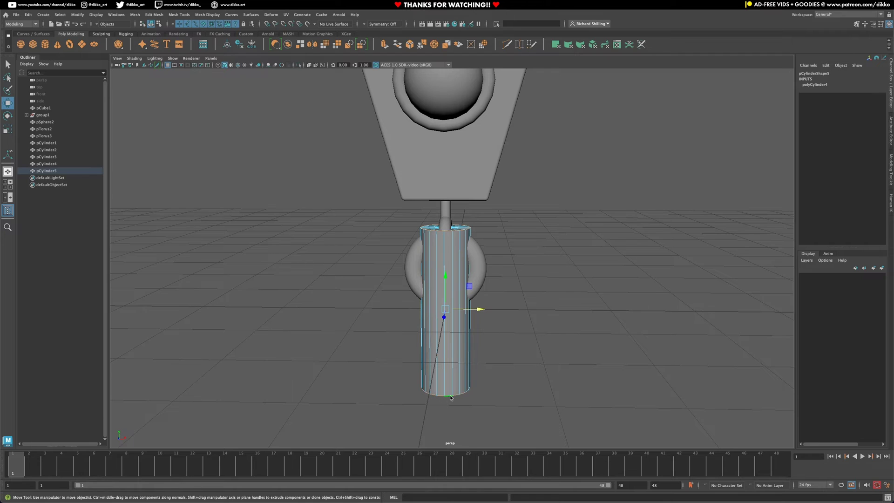
mouse_move(523, 343)
left_mouse_down("alt")
mouse_move(667, 339)
mouse_move(493, 343)
mouse_move(520, 341)
left_mouse_up("alt")
Step: Bevel the cap edges with Fraction 1 and 7 segments to form a capsule, and return to object selection
left_click(890, 169)
left_click(858, 231)
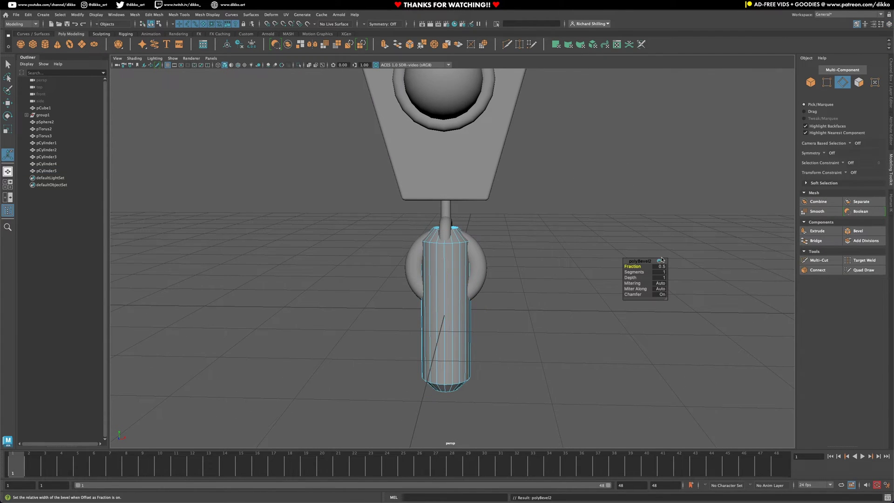
left_click_drag(634, 270, 577, 267)
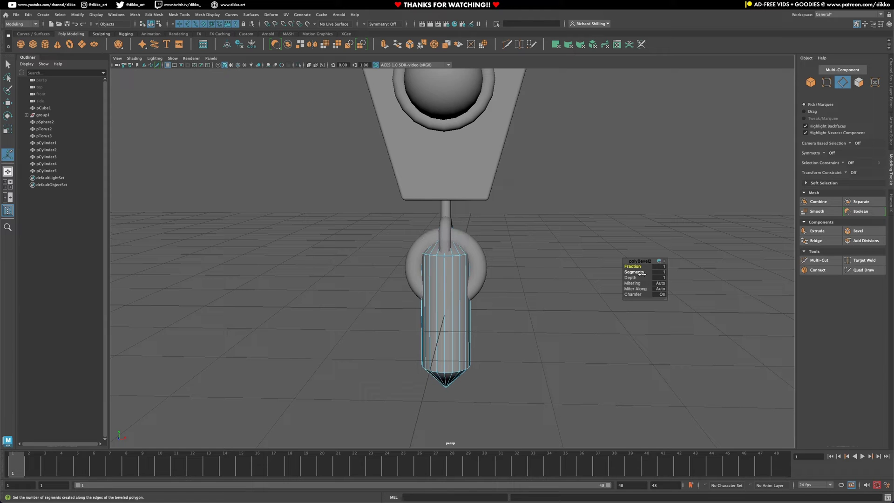
scroll(573, 303, "down", 5)
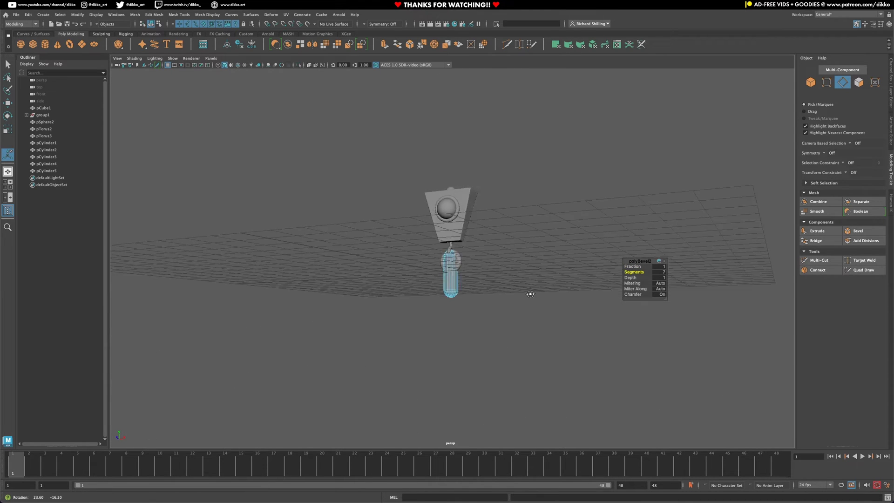
scroll(469, 261, "up", 6)
right_click(459, 304)
right_click_drag(459, 307, 492, 293)
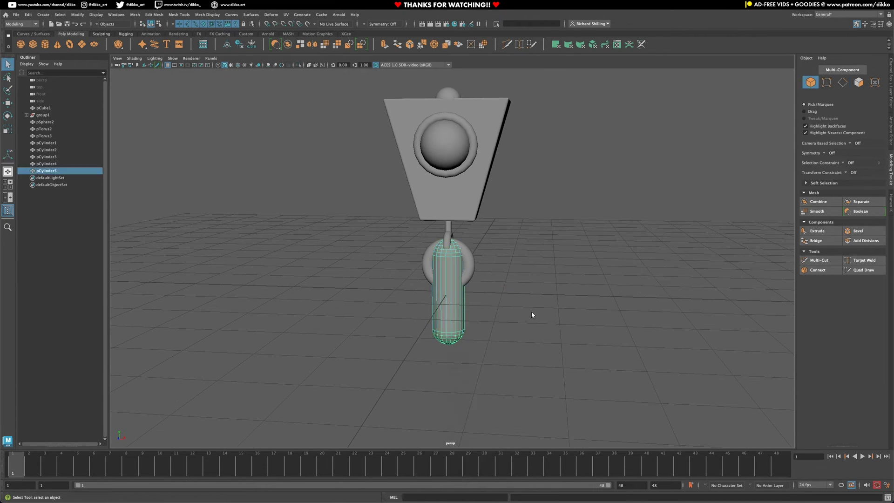
Step: Raise the capsule from the wheel to above the robot's body
middle_click_drag(492, 293, 456, 376, "alt")
left_click(9, 105)
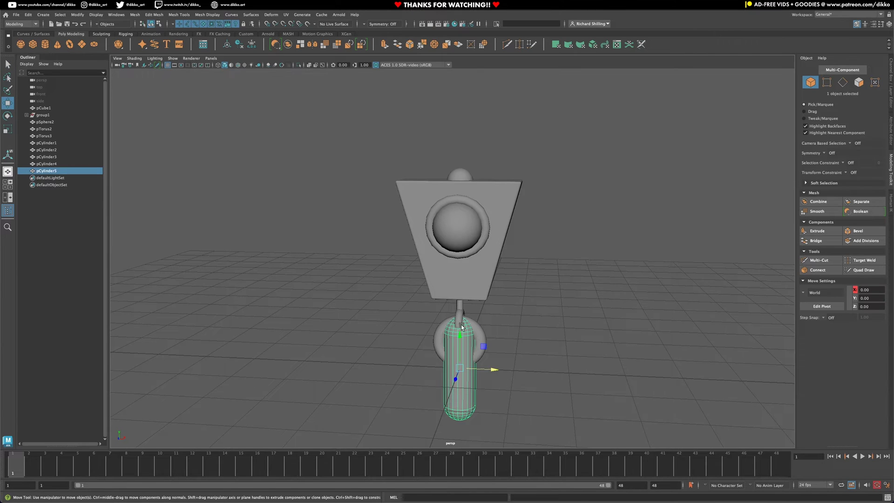
left_click_drag(462, 328, 462, 82)
middle_click_drag(463, 74, 459, 135, "alt")
scroll(460, 140, "down", 2)
Step: Shrink the capsule uniformly and lower it to about Y 3.91 so it stands on the top dome
key("r")
scroll(457, 182, "up", 6)
middle_click_drag(466, 168, 453, 247, "alt")
left_click_drag(448, 175, 341, 189)
key("w")
left_click_drag(442, 142, 441, 224)
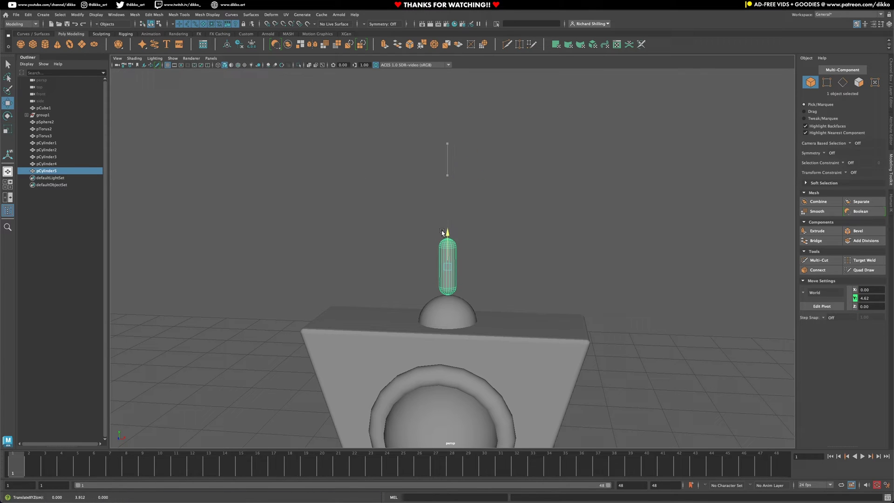
Step: Duplicate the antenna capsule, stack the copy above the original at about Y 4.36, and switch to the front view
key("ctrl+d")
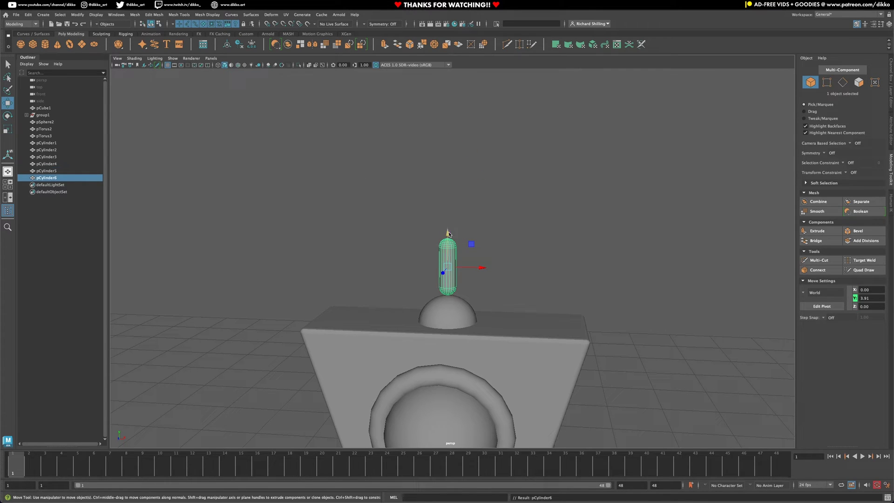
left_click_drag(448, 233, 452, 175)
scroll(452, 175, "up", 5)
scroll(452, 175, "down", 2)
middle_click_drag(461, 169, 468, 233, "alt")
key("space")
left_click_drag(485, 220, 485, 238)
scroll(422, 116, "up", 5)
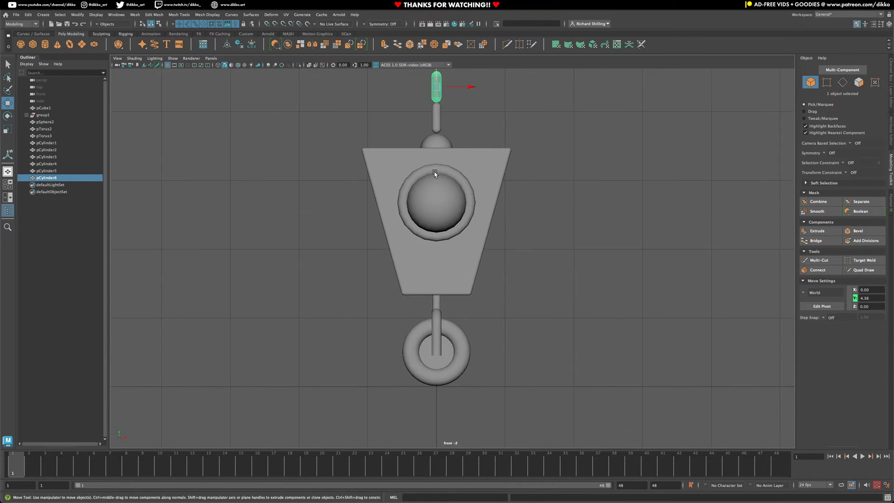
Step: Check the fit of the lower segment on the dome and nudge the upper segment down to about Y 4.355
left_click(401, 198)
scroll(377, 226, "up", 2)
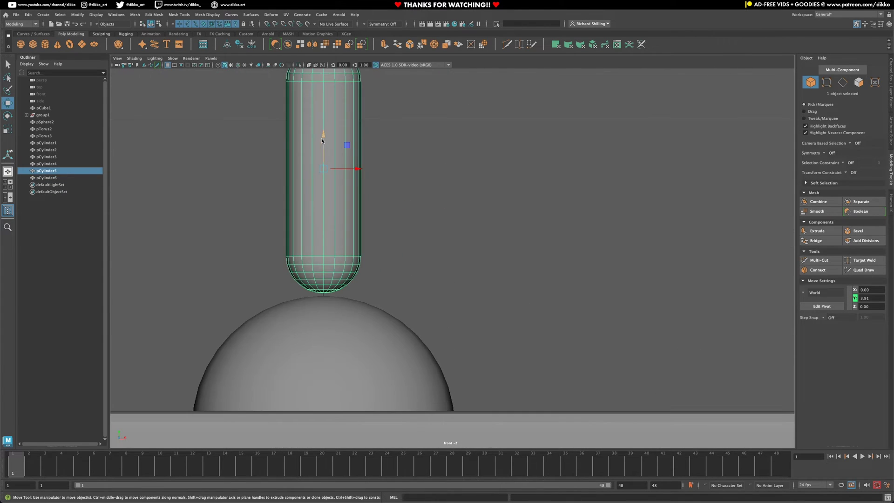
scroll(325, 139, "down", 5)
scroll(475, 180, "up", 3)
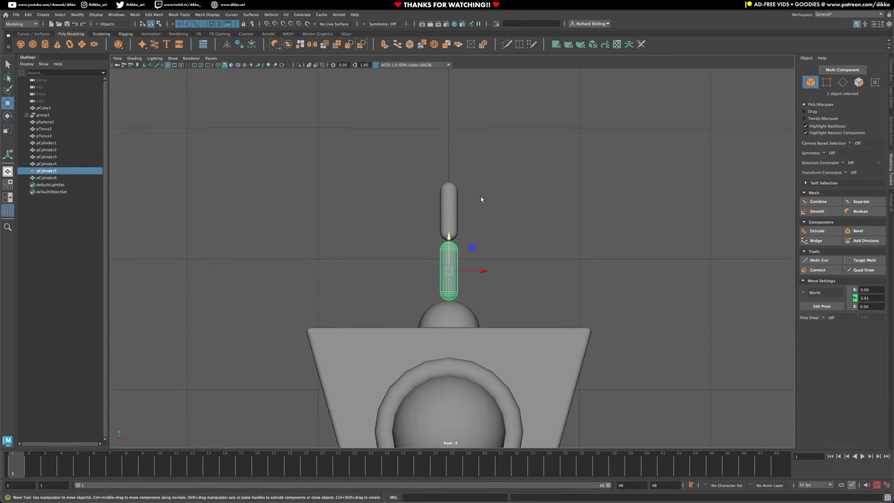
scroll(481, 199, "up", 2)
left_click(446, 154)
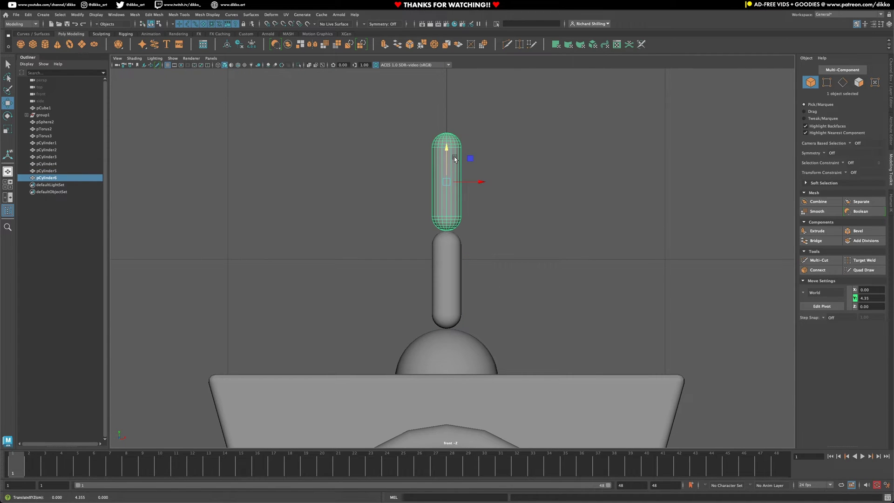
Step: Duplicate the upper segment, stack the copy as the third antenna segment at about Y 4.80, and deselect it
key("ctrl+d")
scroll(451, 214, "down", 3)
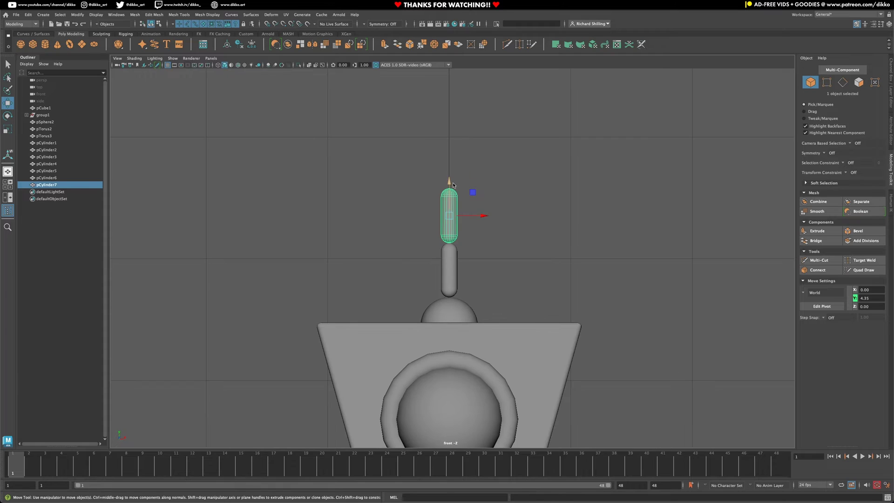
left_click_drag(454, 178, 455, 129)
left_click(507, 215)
scroll(507, 215, "down", 3)
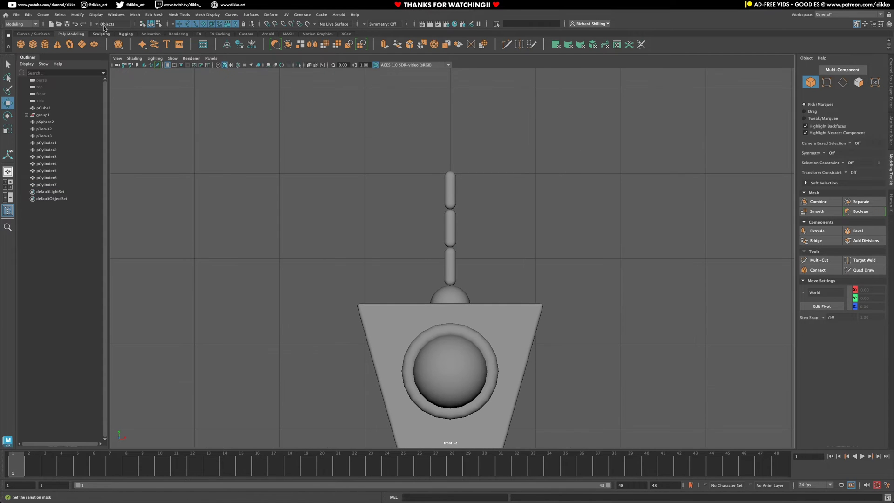
Step: Create a sphere, raise it above the antenna, and scale it uniformly to about 0.25
left_click(23, 50)
scroll(451, 256, "down", 4)
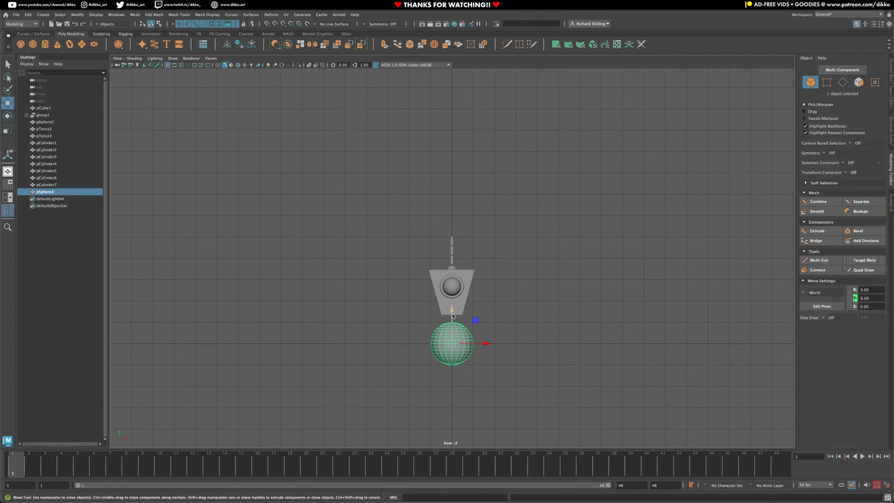
left_click_drag(452, 326, 481, 185)
key("r")
scroll(535, 184, "up", 5)
left_click_drag(458, 220, 335, 234)
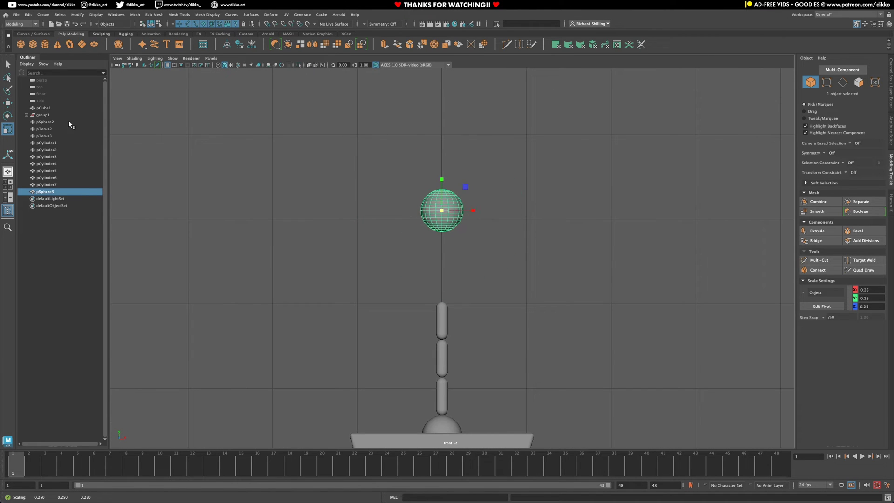
Step: Lower the small sphere onto the tip of the top antenna segment
left_click_drag(450, 186, 451, 249)
scroll(466, 275, "up", 2)
middle_click_drag(460, 342, 417, 266, "alt")
Step: Place a copy of the top antenna segment off to one side, and group the three antenna segments with the ball
left_click(404, 235)
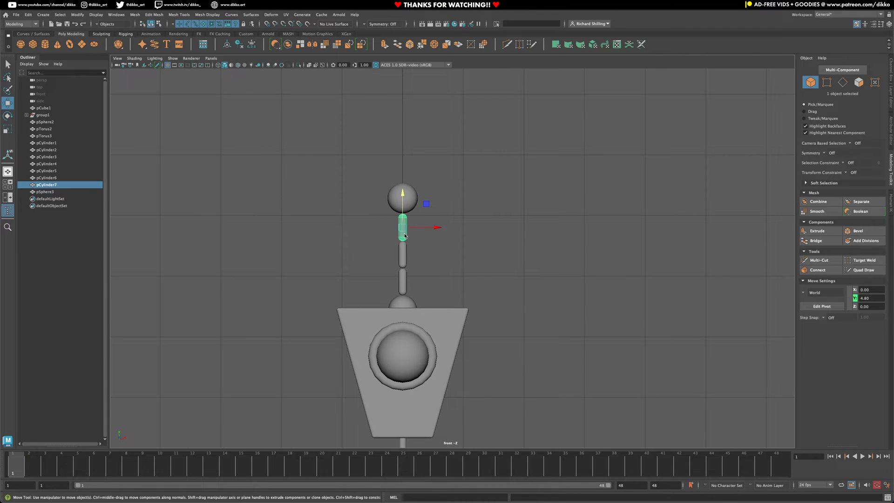
left_click_drag(429, 227, 198, 227, "shift")
left_click_drag(388, 177, 426, 285)
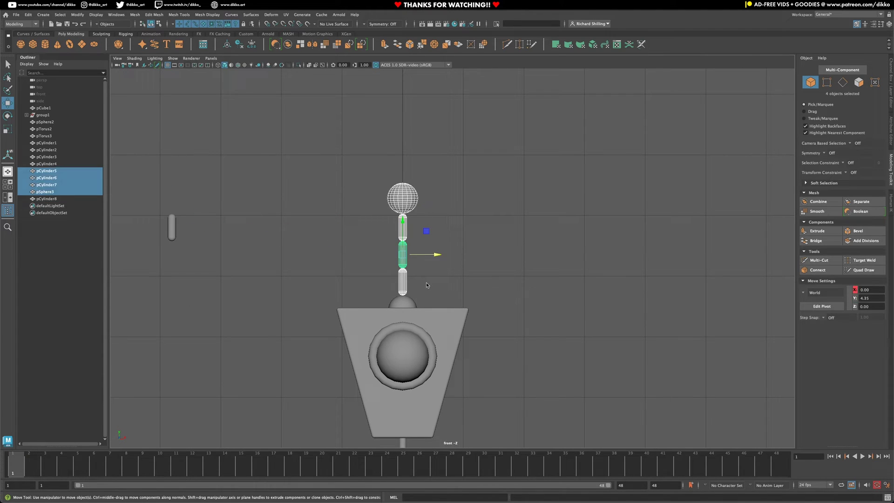
key("ctrl+g")
Step: Move the antenna group's pivot to the antenna's base on the dome and scale the group down from there
scroll(481, 291, "down", 5)
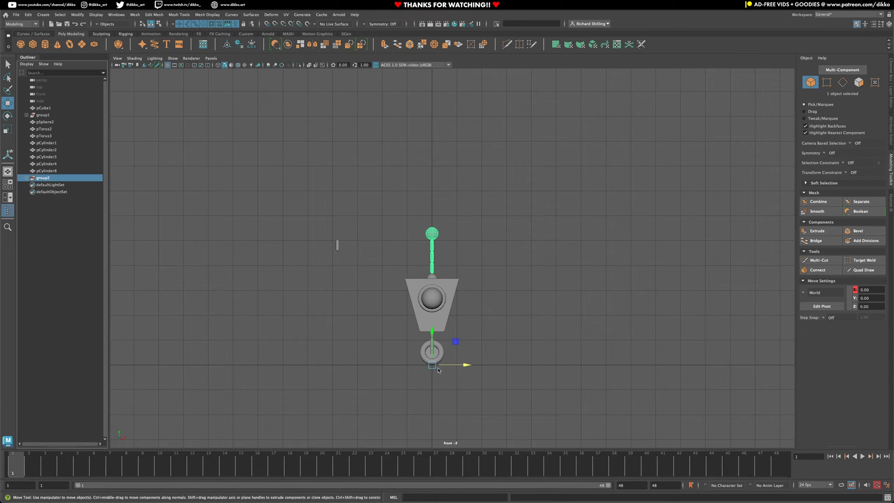
scroll(437, 367, "up", 5)
key("d")
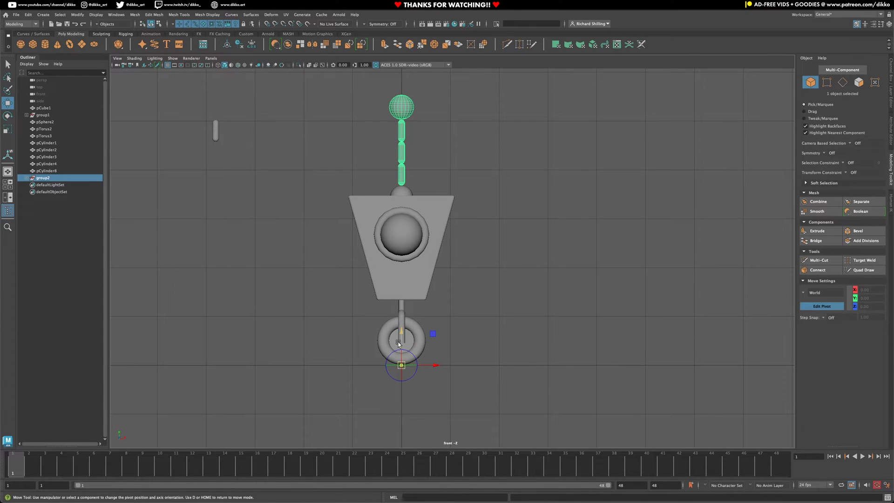
left_click_drag(398, 336, 400, 252)
scroll(443, 152, "up", 2)
middle_click_drag(443, 152, 466, 161)
scroll(432, 175, "up", 10)
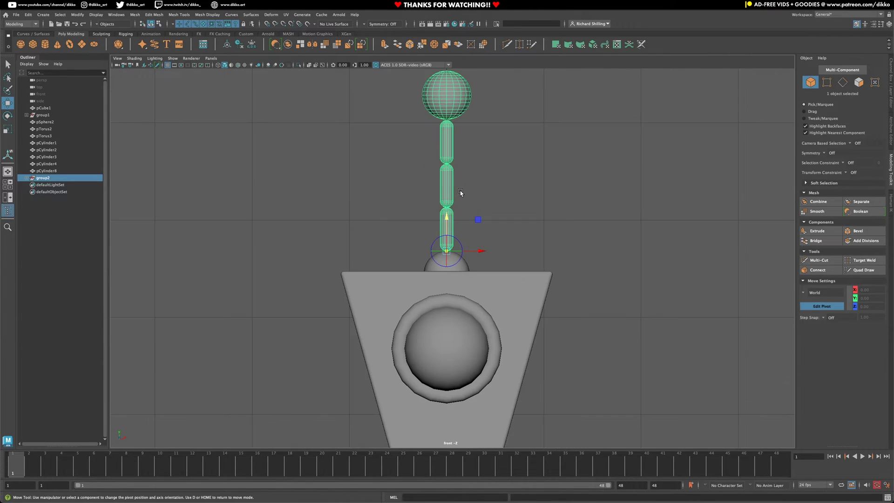
left_click(7, 129)
left_click_drag(446, 251, 375, 273)
Step: Shrink the antenna ball slightly, lower it onto the top segment, and deselect it
left_click(448, 160)
left_click_drag(447, 157, 440, 163)
key("w")
left_click_drag(447, 125, 447, 130)
left_click(516, 225)
scroll(516, 225, "down", 3)
scroll(516, 225, "down", 2)
Step: Enlarge the spare capsule copy and lay it horizontal with Rotate Z set to 90
left_click(313, 212)
key("r")
left_click_drag(313, 215, 287, 177)
key("e")
left_click(890, 83)
left_click(870, 106)
type("90")
key("Return")
Step: Move the horizontal capsule to the side of the body at about Y 2.313 and scale it uniformly to about 0.345
key("w")
left_click_drag(313, 216, 395, 307)
key("r")
scroll(426, 326, "up", 5)
middle_click_drag(330, 416, 346, 315, "alt")
left_click_drag(326, 279, 294, 289)
Step: Duplicate the arm capsule, place the copy end to end on its outer side, and deselect it
key("w")
left_click_drag(361, 280, 325, 281)
key("ctrl+d")
left_click(391, 334)
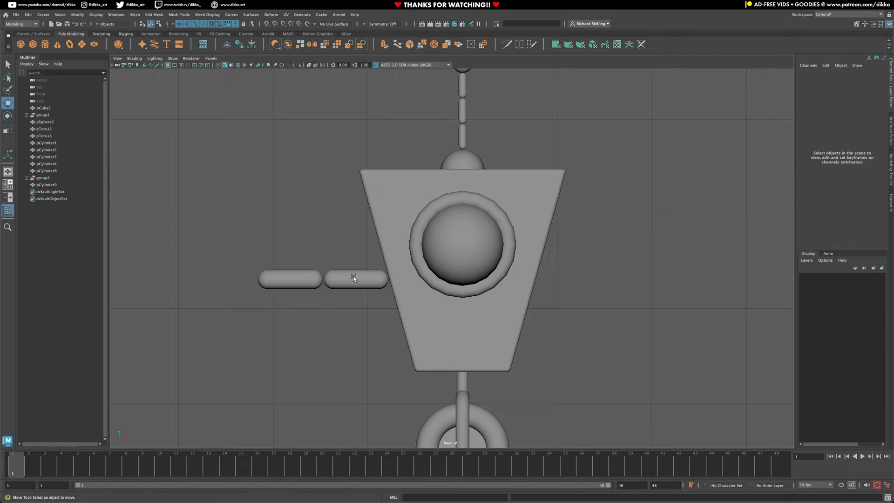
Step: Select both arm capsules, shift them slightly away from the body, and deselect them
left_click(354, 276)
middle_click_drag(592, 305, 559, 285, "alt")
left_click(258, 260, "shift")
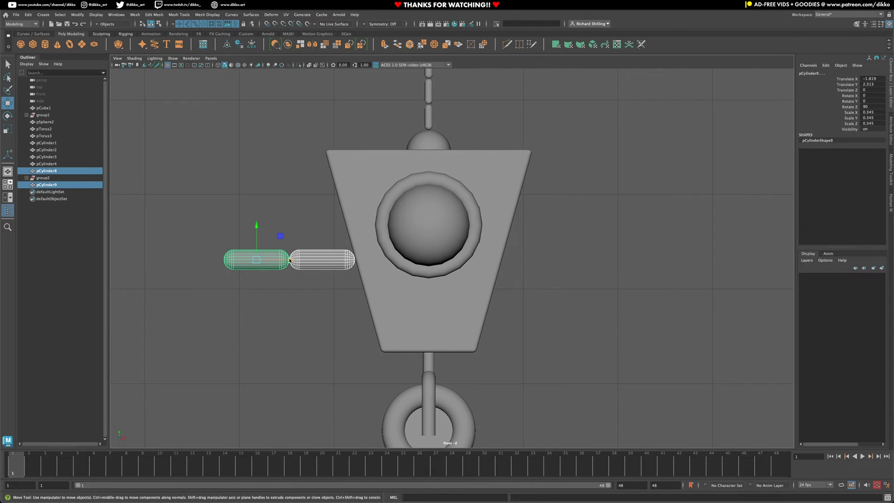
left_click_drag(291, 260, 273, 259)
left_click(115, 120)
Step: Create another sphere and set its Rotate Z to 90
left_click(20, 44)
scroll(436, 358, "down", 2)
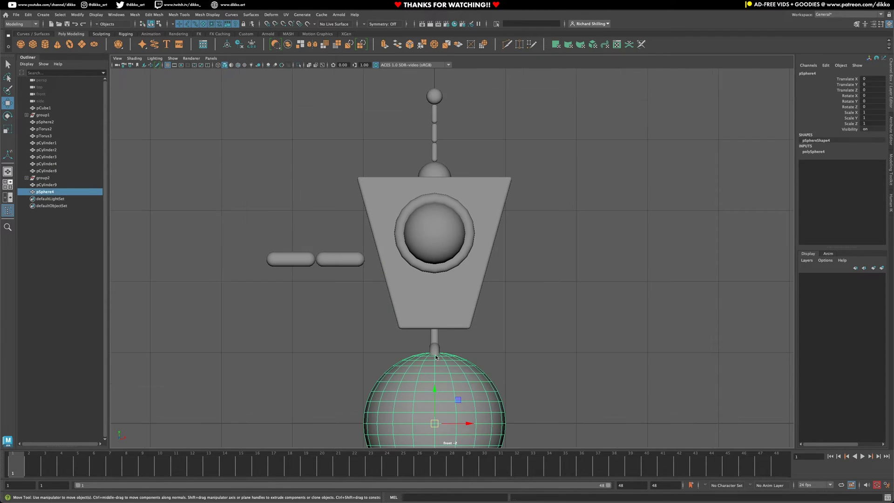
middle_click_drag(602, 332, 590, 223, "alt")
left_click(850, 106)
middle_click_drag(745, 179, 791, 178)
left_click(864, 107)
type("90")
key("Return")
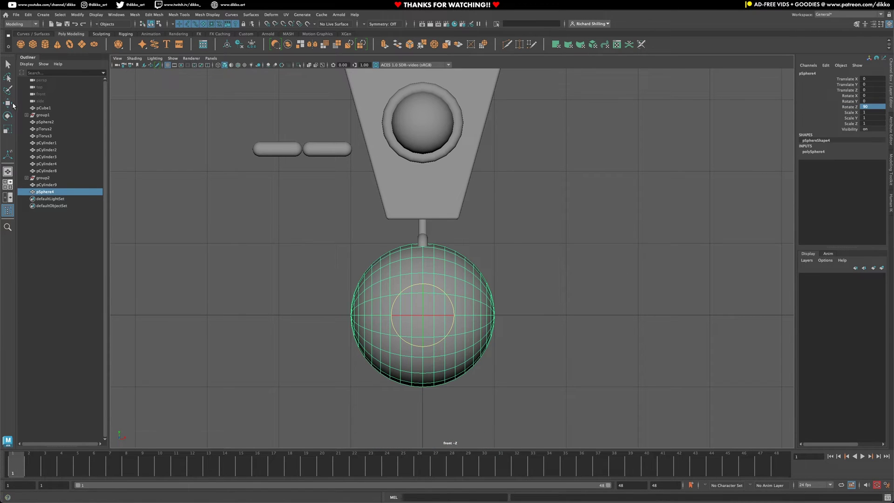
Step: Raise the sphere to arm height at about Y 2.31 and scale it uniformly to about 0.25
key("w")
left_click_drag(425, 279, 426, 114)
key("r")
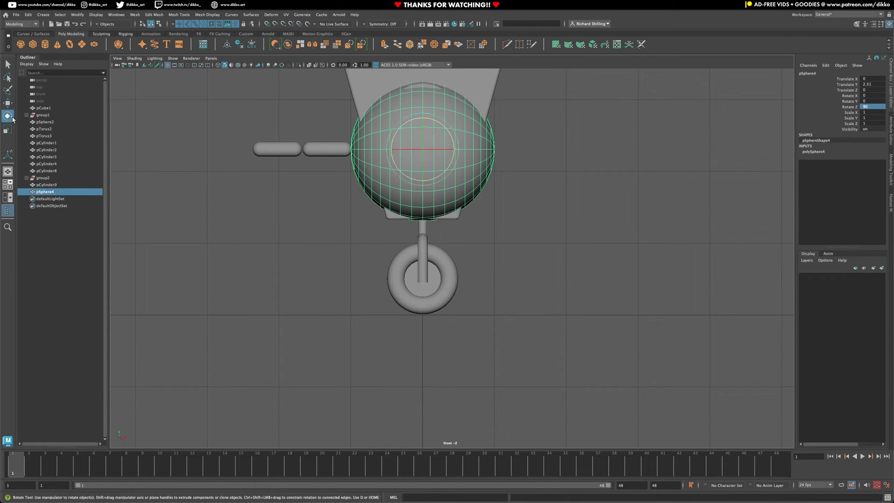
left_click_drag(412, 149, 328, 160)
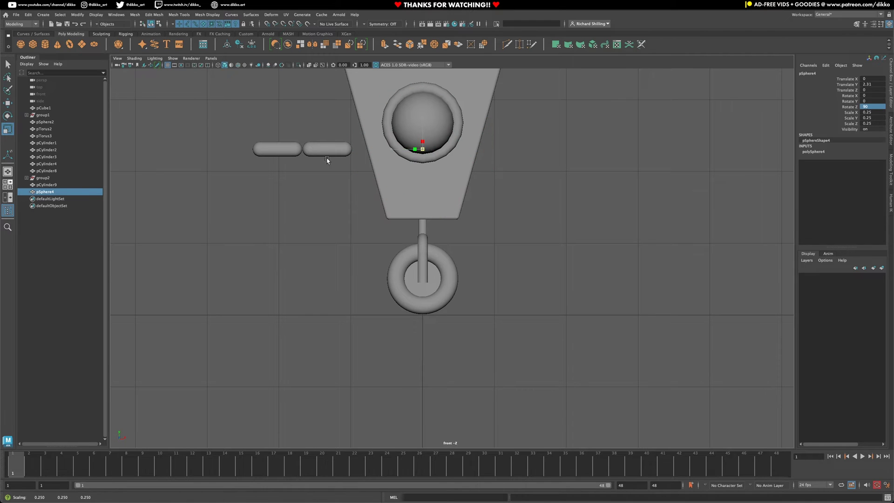
Step: Move the small sphere to the body's arm side at about X -0.71 and scale it uniformly to about 0.214
key("w")
left_click_drag(465, 150, 364, 181)
key("space")
right_click_drag(371, 357, 261, 302, "alt")
left_click_drag(261, 303, 326, 298, "alt")
right_click_drag(196, 282, 254, 283, "alt")
key("r")
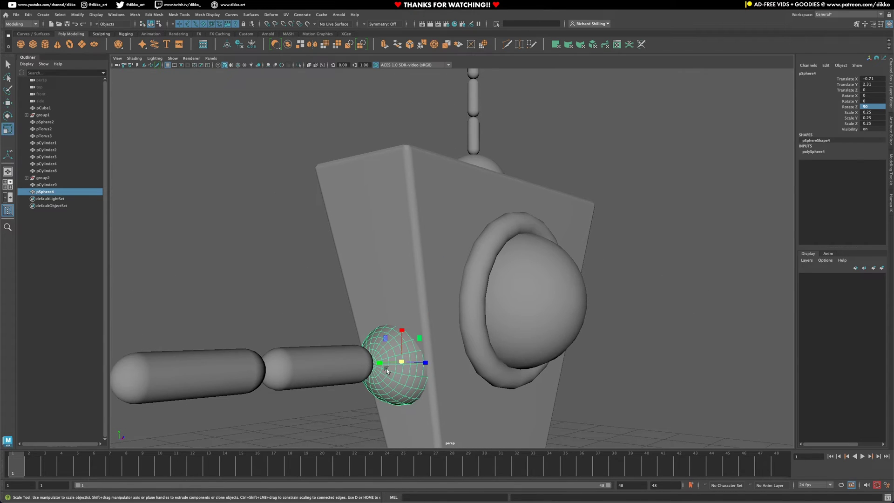
left_click_drag(399, 361, 391, 362)
Step: Select both arm capsules and turn on wireframe-on-shaded display in the front view
left_click_drag(390, 362, 296, 323, "alt")
left_click(295, 323)
left_click(215, 331, "shift")
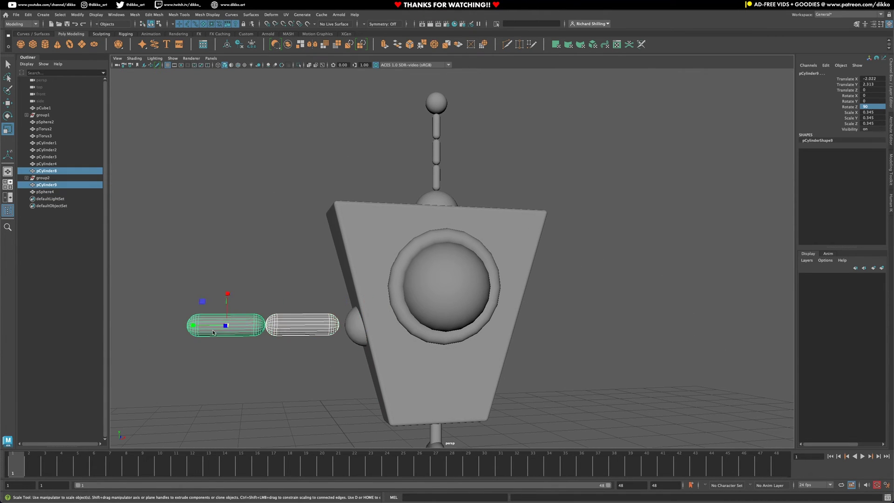
left_click_drag(346, 367, 335, 365, "alt")
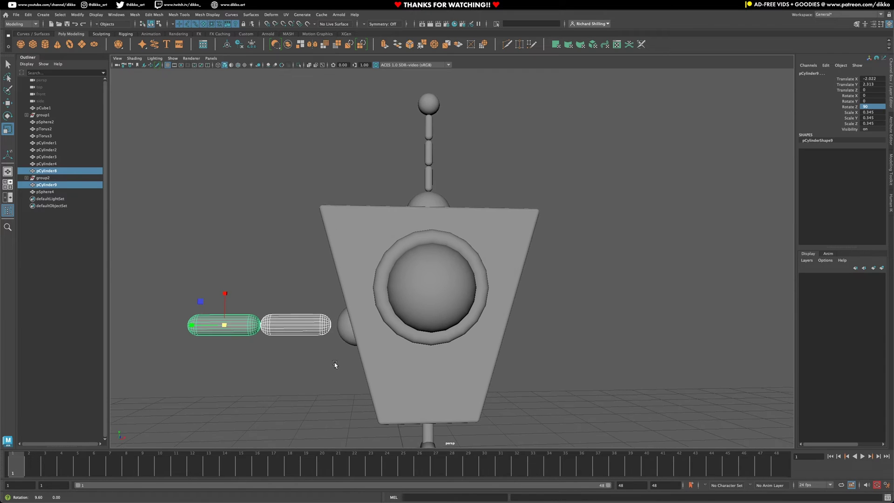
middle_click_drag(335, 365, 359, 348, "alt")
key("space")
left_click_drag(359, 348, 360, 368)
left_click(237, 64)
scroll(312, 198, "down", 5)
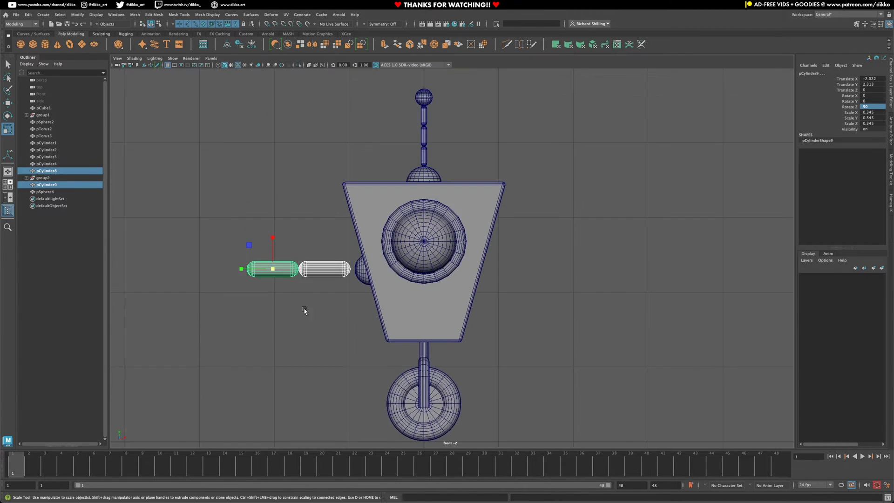
Step: Align both capsules with the shoulder sphere, placing the outer one at about X -1.972, Y 2.308, deselect them, and save the scene
scroll(280, 309, "up", 8)
scroll(263, 320, "up", 3)
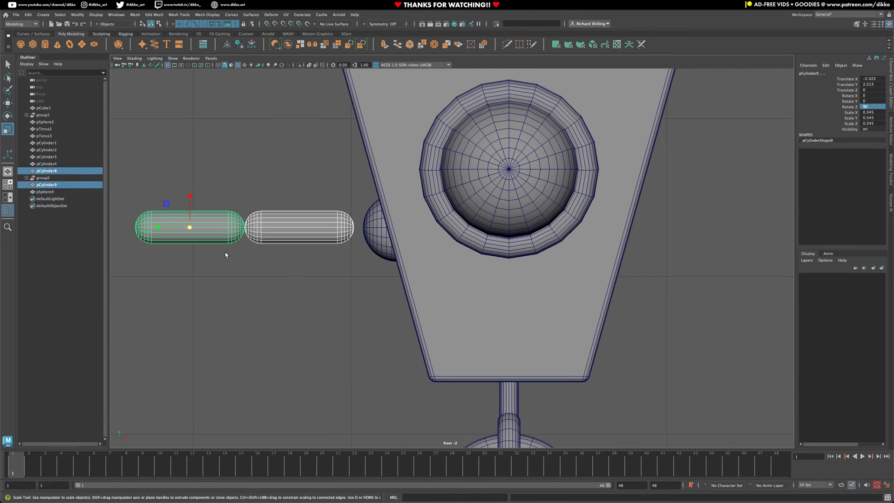
key("w")
left_click_drag(189, 195, 188, 196)
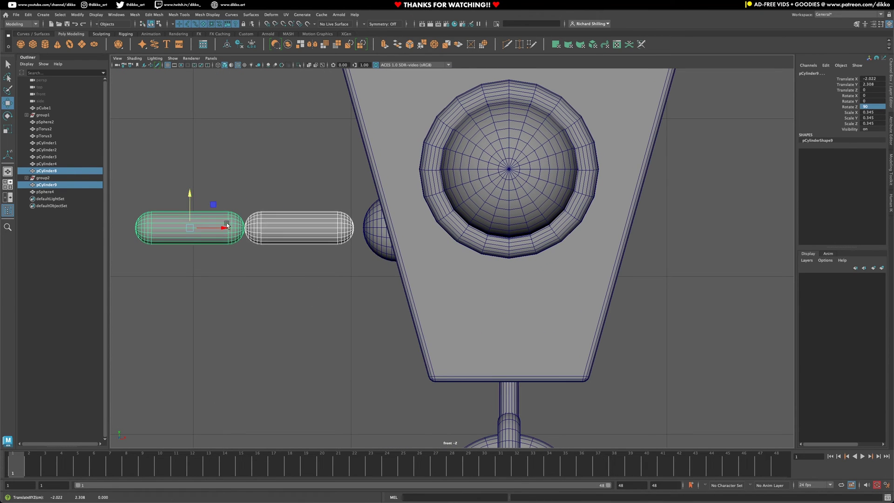
left_click_drag(225, 227, 232, 228)
left_click(315, 294)
scroll(316, 295, "down", 10)
scroll(315, 294, "up", 1)
middle_click_drag(398, 285, 358, 293, "alt")
key("ctrl+s")
Step: Select the shoulder sphere and both arm capsules, save the scene, and group the three objects
scroll(373, 290, "up", 3)
left_click(372, 261)
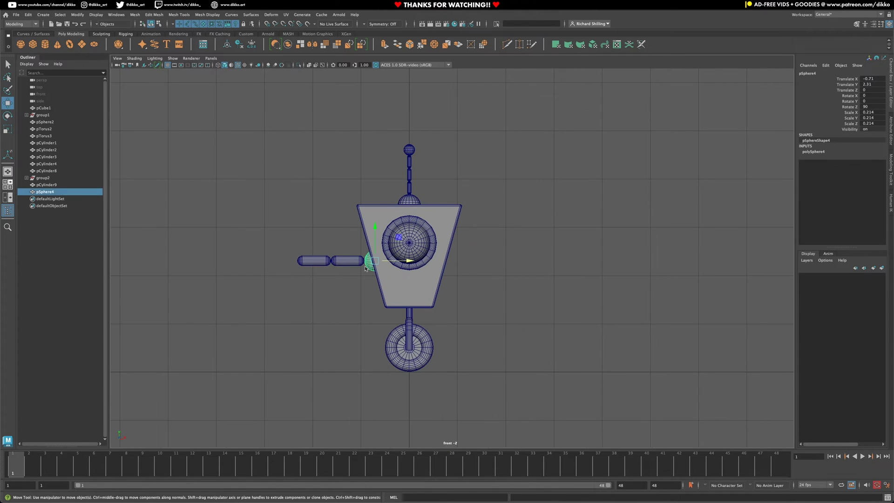
left_click(349, 261, "shift")
left_click(303, 261, "shift")
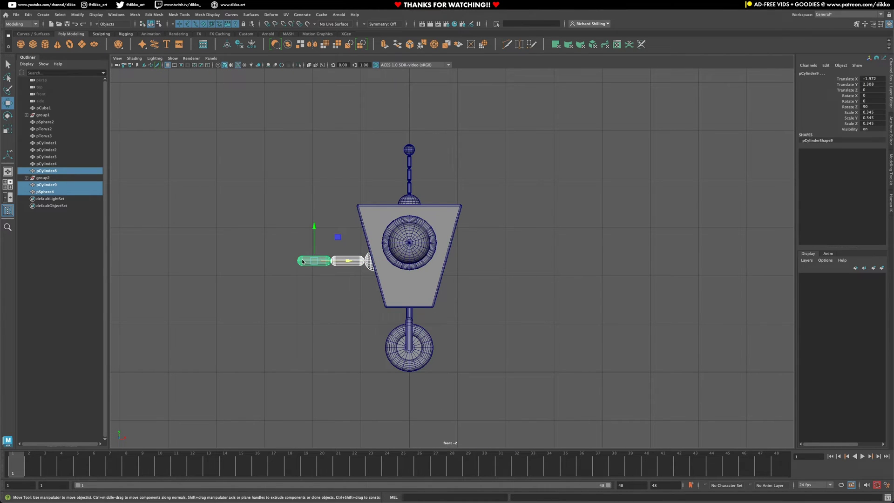
key("ctrl+s")
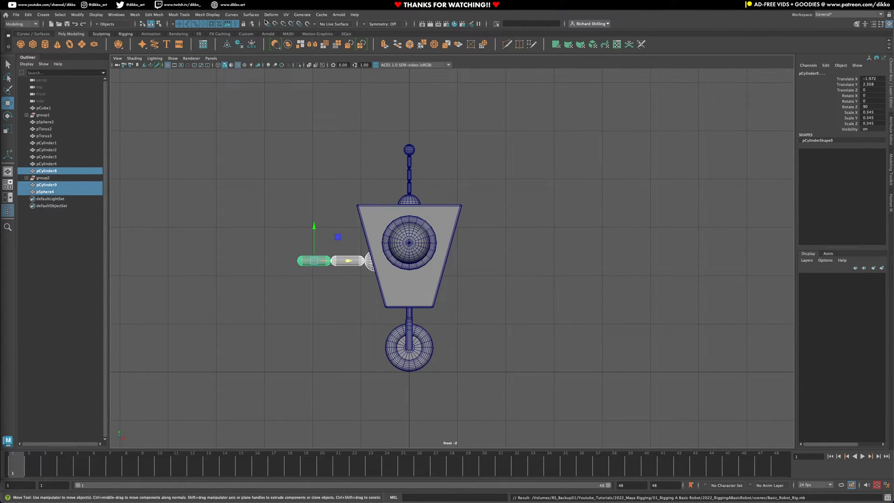
key("ctrl+g")
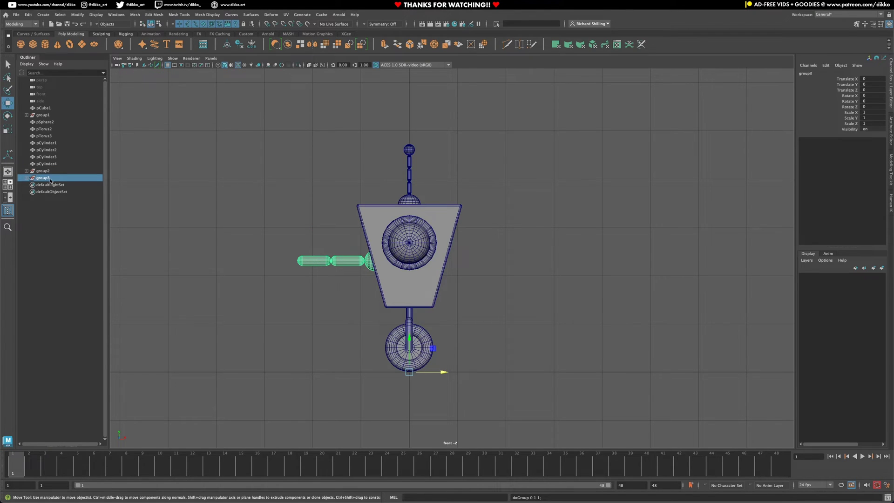
Step: Duplicate the arm group, mirror the copy to the body's other side with Scale X -1, and save the scene
left_click(868, 112)
key("Return")
key("ctrl+z")
key("ctrl+d")
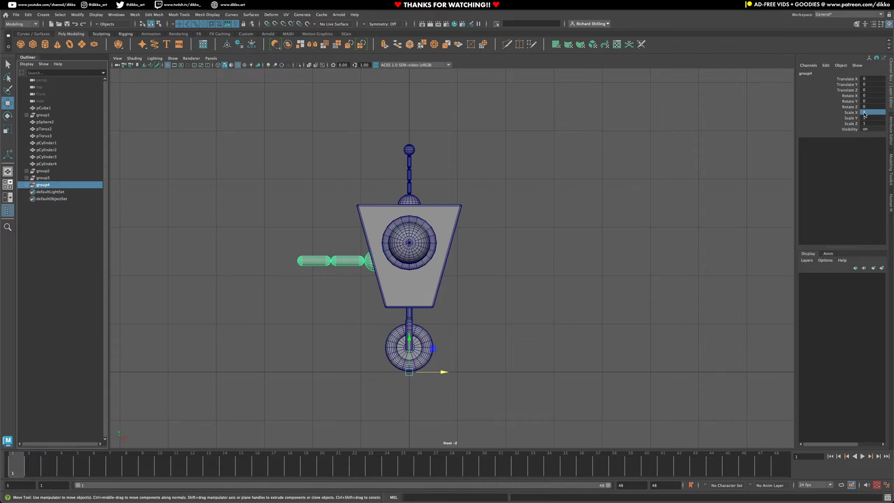
type("-1")
key("Return")
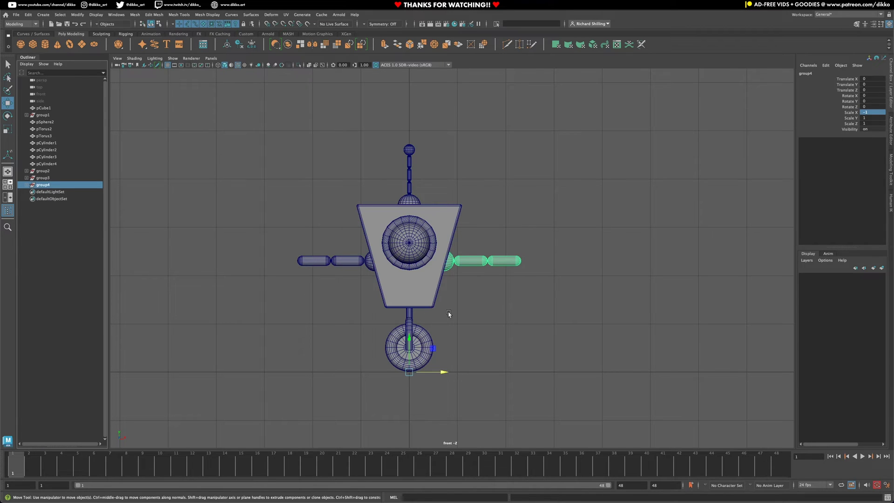
key("ctrl+s")
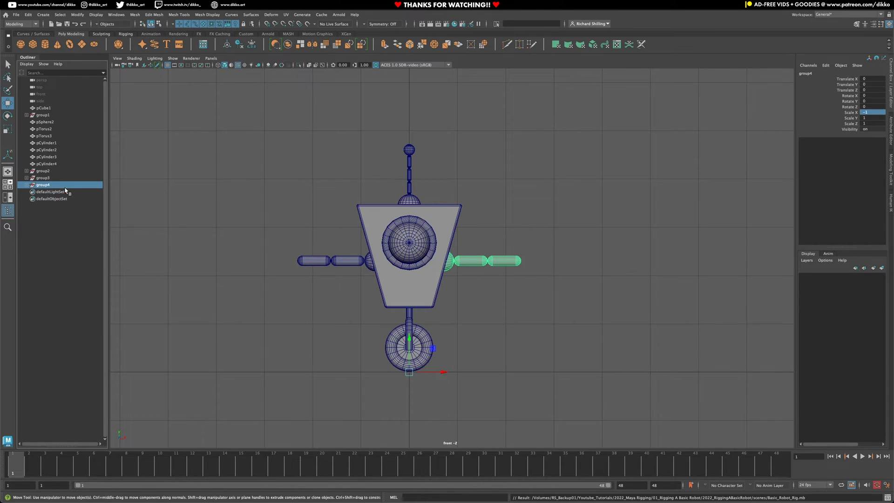
Step: Look over the whole robot in perspective view and check the eye ring's transform values
left_click_drag(351, 315, 359, 295, "alt")
key("space")
scroll(383, 324, "down", 6)
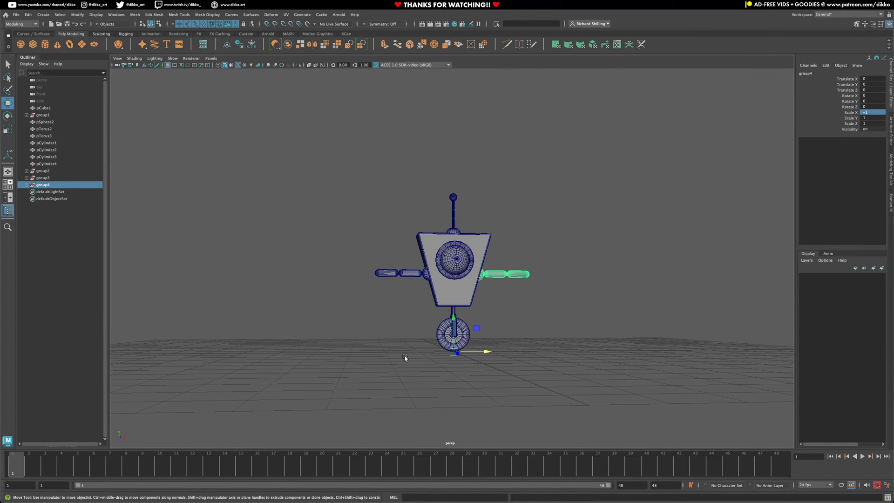
left_click_drag(405, 356, 411, 362, "alt")
middle_click_drag(411, 362, 381, 362, "alt")
scroll(383, 354, "up", 5)
left_click(408, 292)
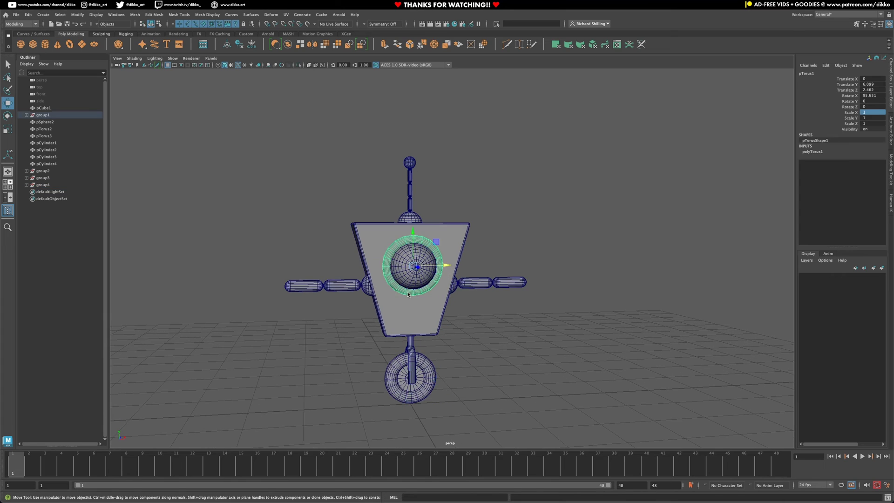
left_click(332, 327)
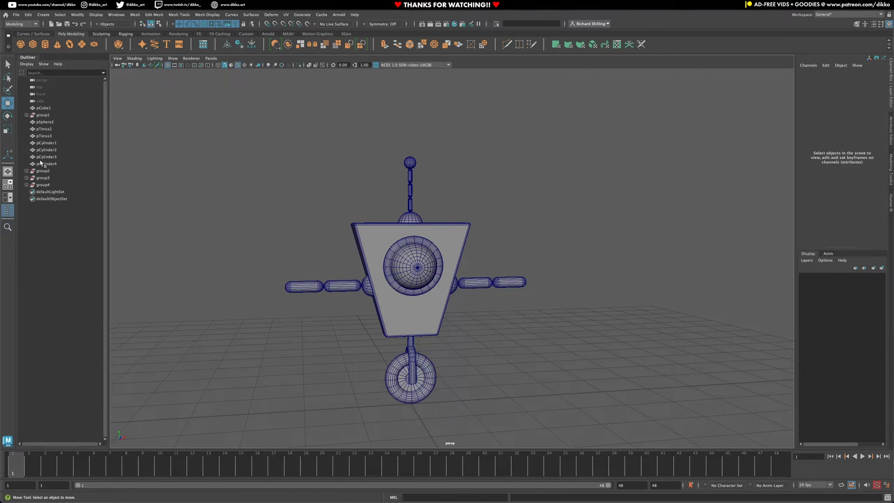
Step: Inspect the transform values of the robot's objects, including the eye, antenna and arm parts
left_click(44, 108)
left_click(43, 186, "shift")
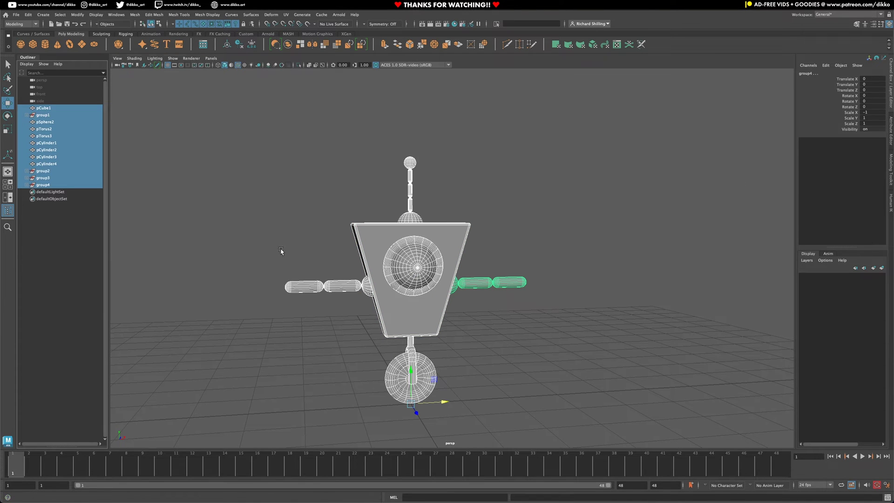
left_click(403, 249)
left_click(404, 258)
left_click(410, 199)
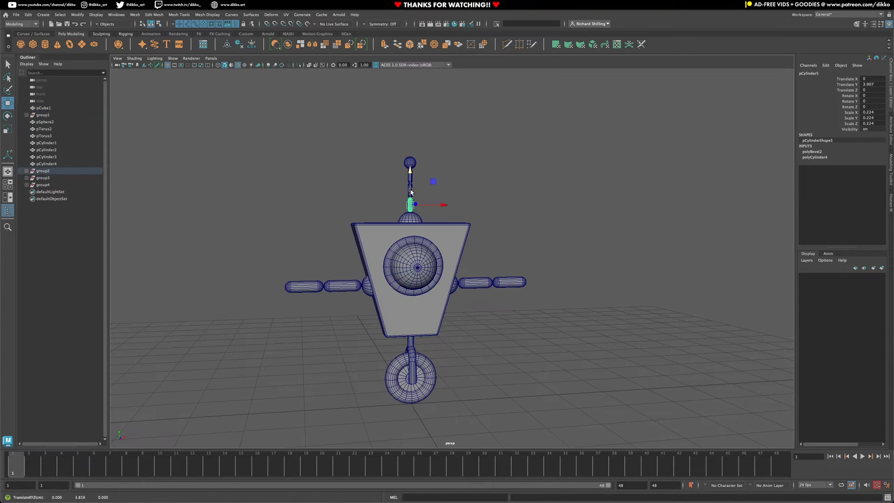
left_click(305, 286)
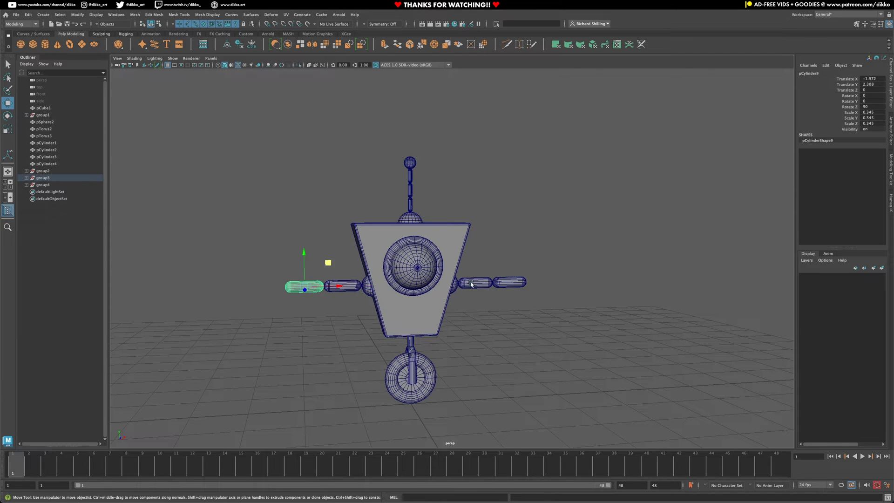
left_click(470, 281)
left_click(521, 279)
left_click(521, 335)
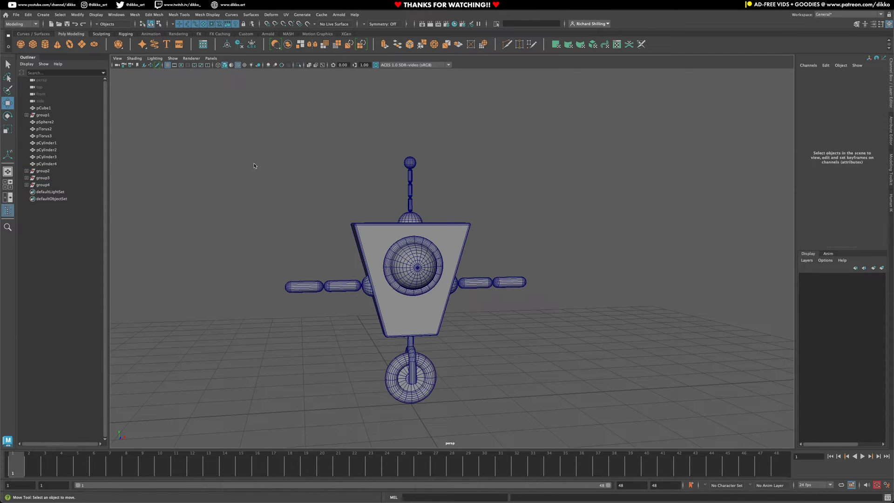
Step: Select all the robot's objects, freeze all their transformations, and deselect them
left_click(60, 14)
left_click(70, 26)
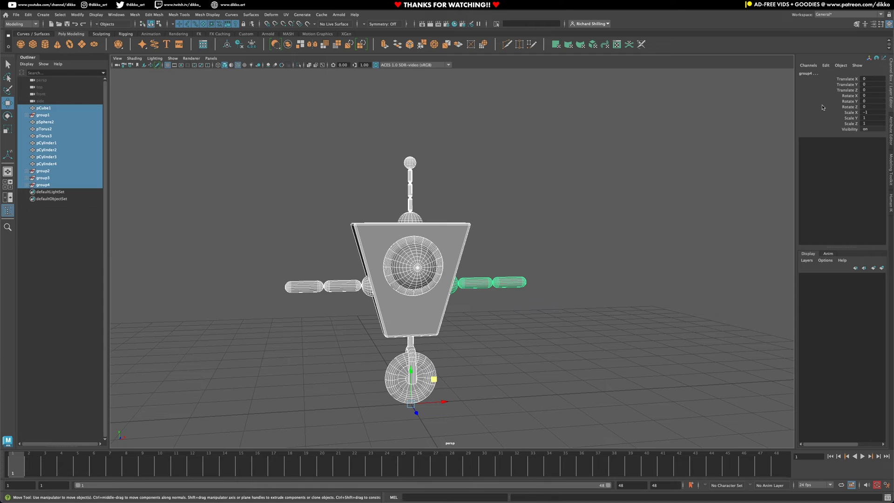
right_click(807, 101)
mouse_move(833, 237)
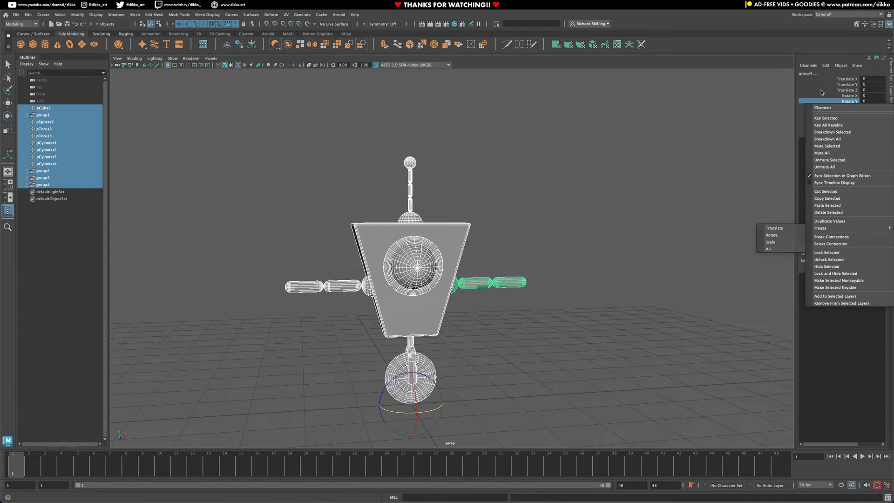
left_click(779, 249)
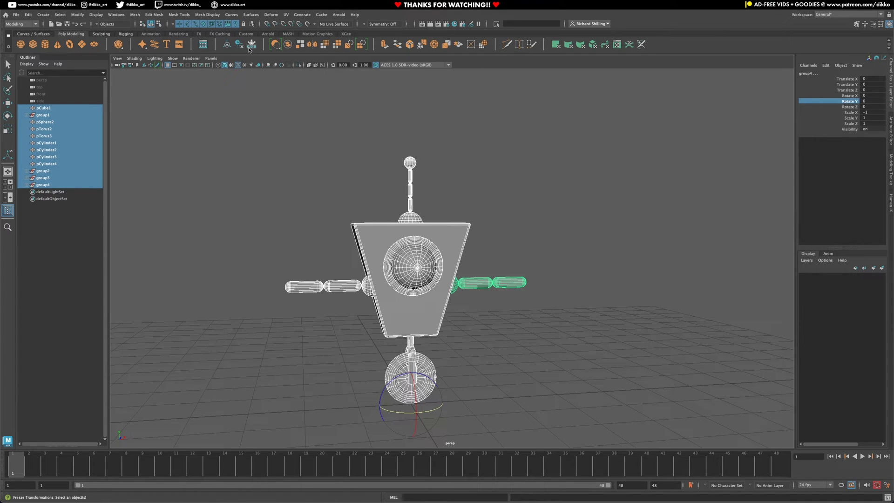
left_click(250, 49)
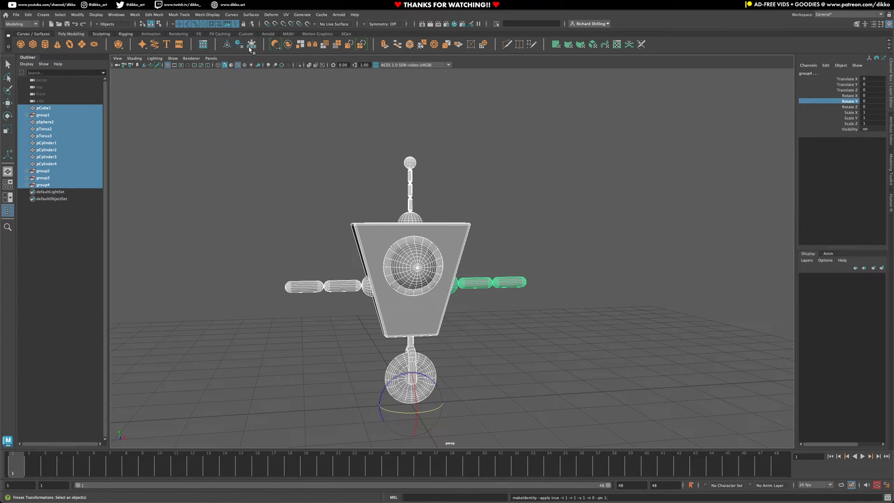
left_click(306, 342)
Step: Check the transform values of the individual arm, body and wheel parts after the freeze
key("w")
left_click(324, 289)
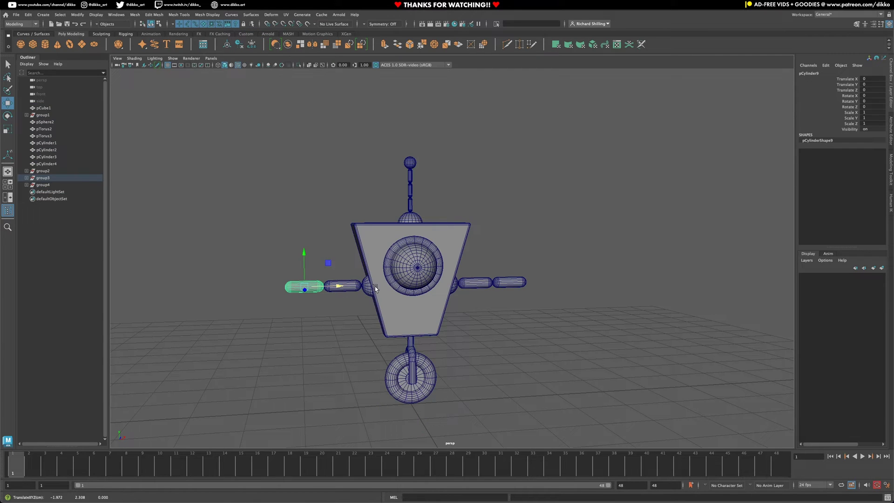
left_click(369, 288)
left_click(453, 288)
left_click(468, 285)
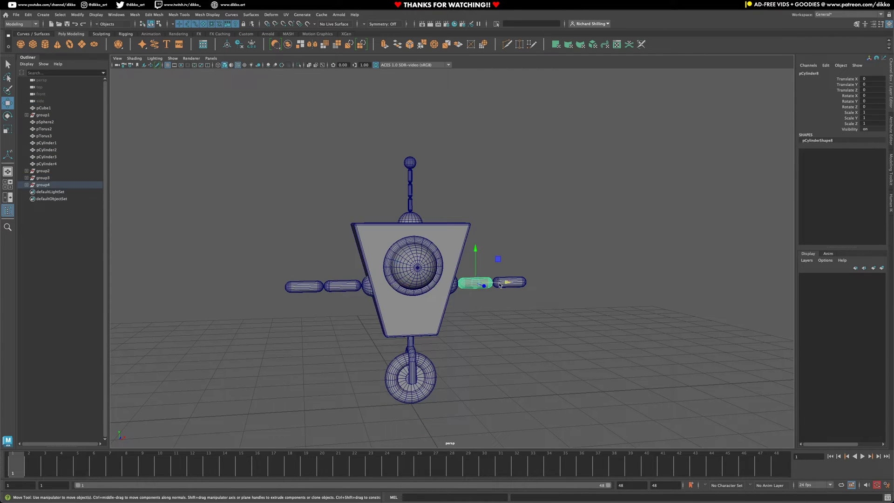
left_click(455, 288)
left_click(501, 284)
left_click(471, 326)
left_click(410, 363)
left_click(339, 374)
Step: Rename the robot's tapered cube as body
left_click(44, 108)
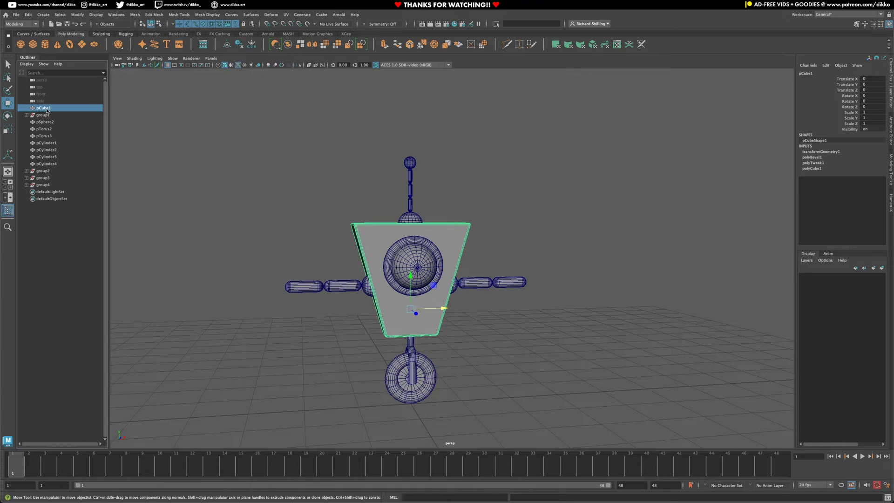
double_click(45, 109)
type("b")
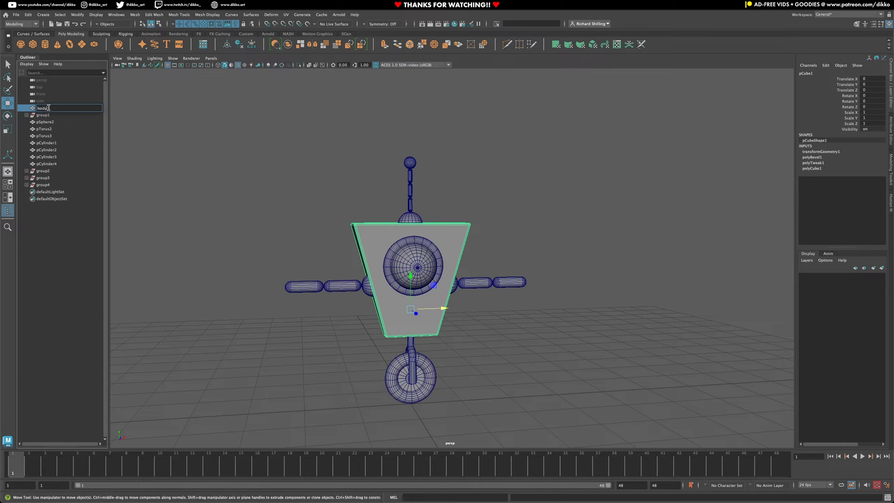
type("ody")
key("Return")
Step: Rename the group holding the eye parts as Eye
left_click(43, 115)
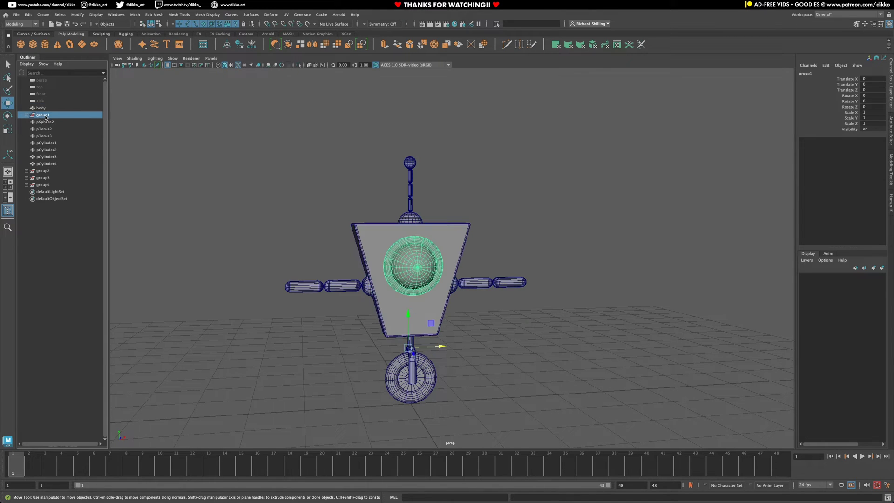
double_click(43, 115)
type("E")
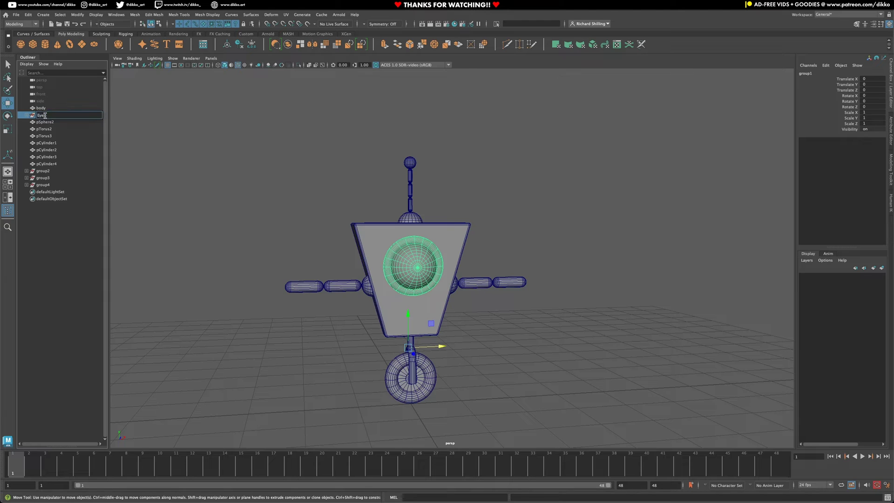
type("ye")
key("Return")
Step: Rename the eye group's torus as EyeSocket and its sphere as Eyball
left_click(26, 115)
left_click(45, 122)
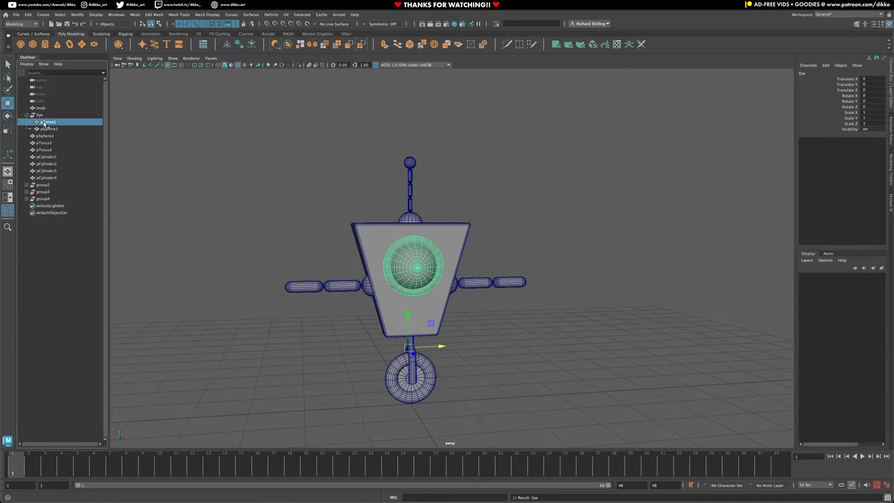
double_click(46, 122)
type("EyeSocket")
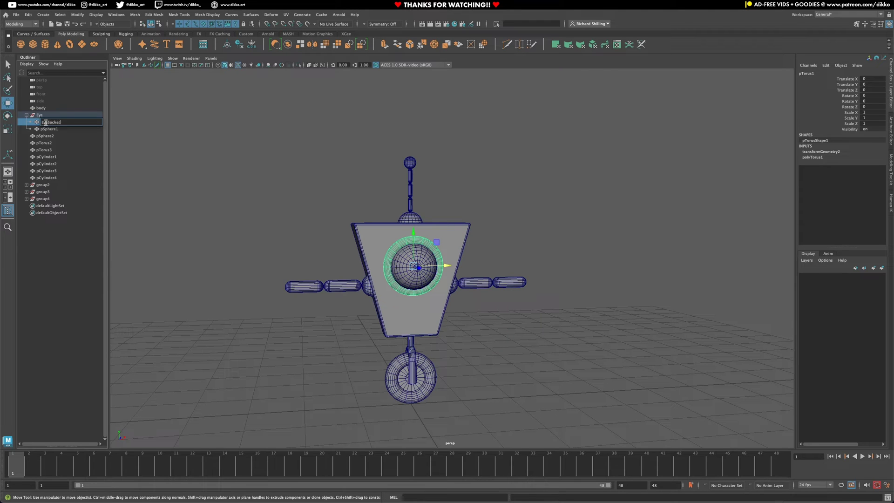
key("Return")
left_click(47, 129)
double_click(47, 129)
type("Eyball")
key("Return")
Step: Rename the sphere at the foot of the antenna as AntennaBase
left_click(50, 137)
double_click(50, 136)
type("AntennaBase")
key("Return")
Step: Rename the wheel's torus as Tyre and select the wheel fork
left_click(48, 143)
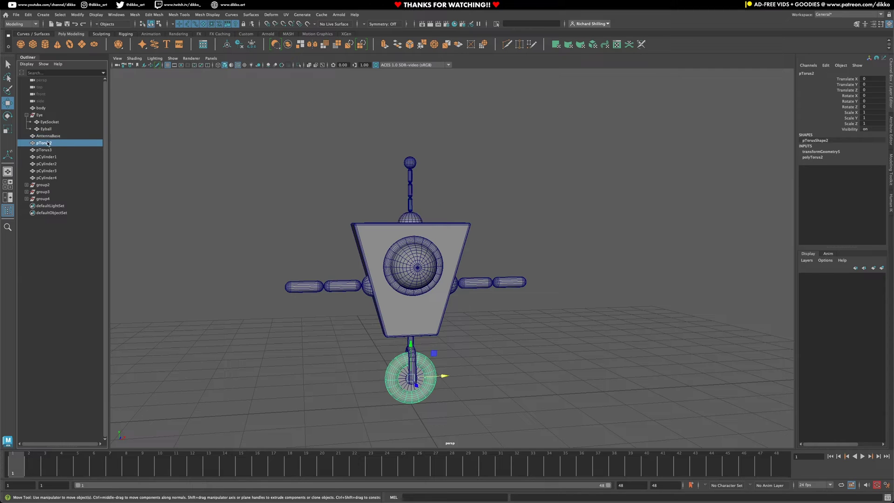
double_click(48, 143)
type("Whee")
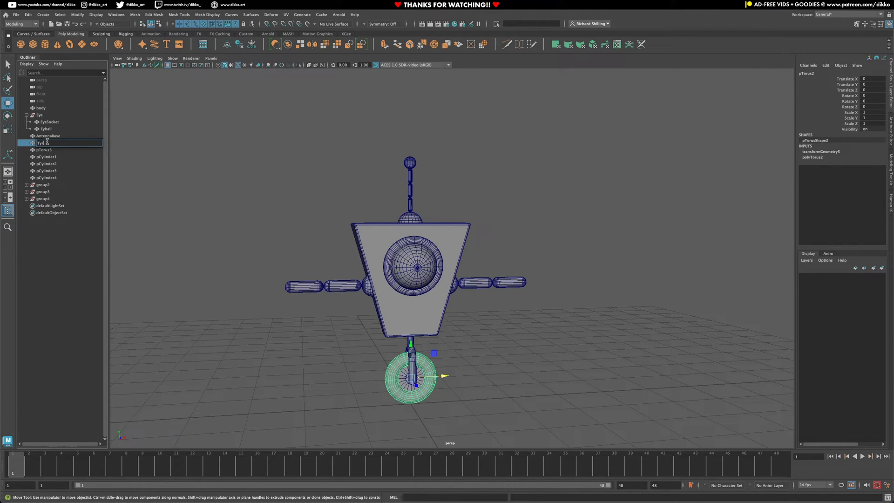
left_click(47, 150)
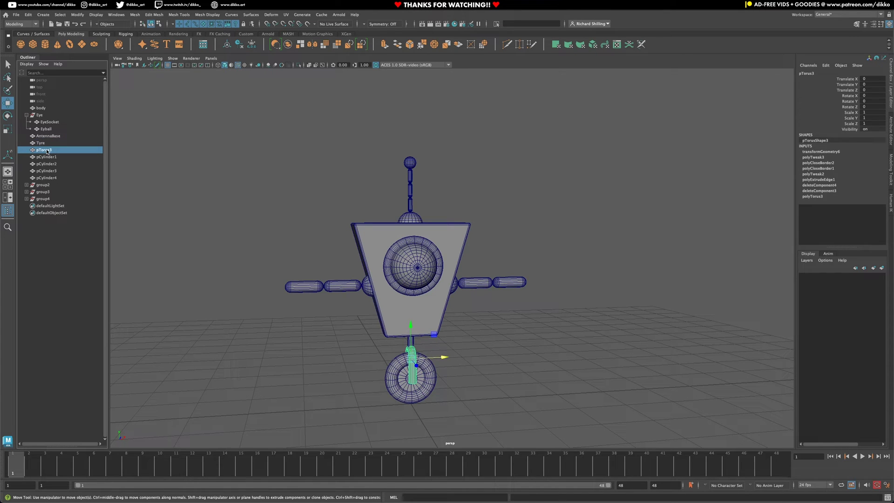
Step: Rename the wheel fork's torus as WheelFrame and the cylinder pCylinder1 at the wheel's centre as WheelPivot
double_click(47, 150)
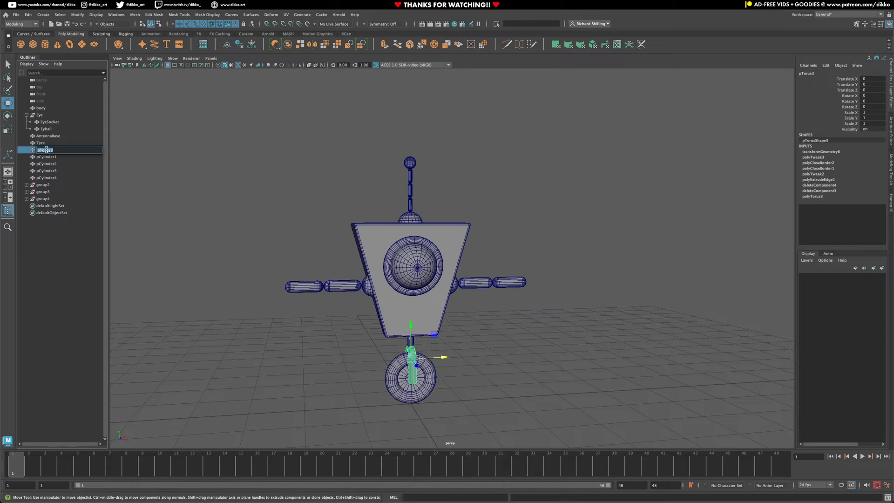
type("WheelFrame")
key("Return")
left_click(46, 157)
double_click(46, 158)
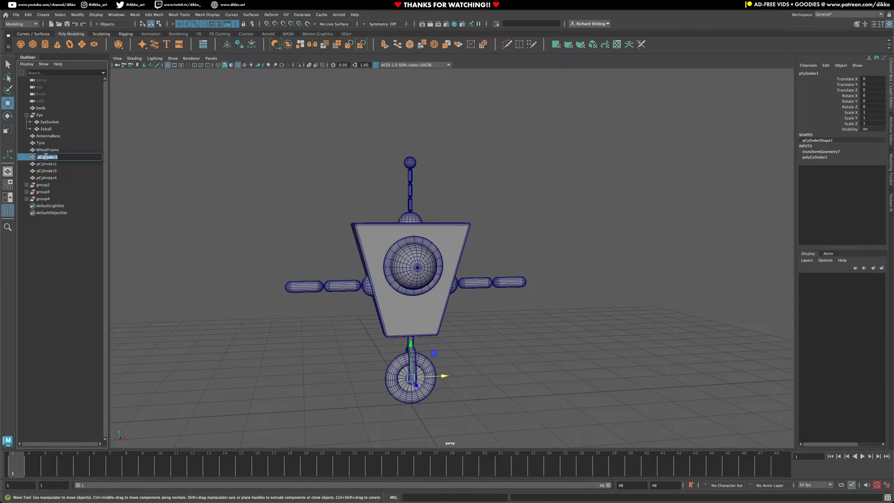
type("H")
key("Return")
Step: Rename the wheel's disc cylinder pCylinder2 as Wheel and the hub cylinder pCylinder3 as WheelMiddle
double_click(46, 164)
type("Wheel")
key("Return")
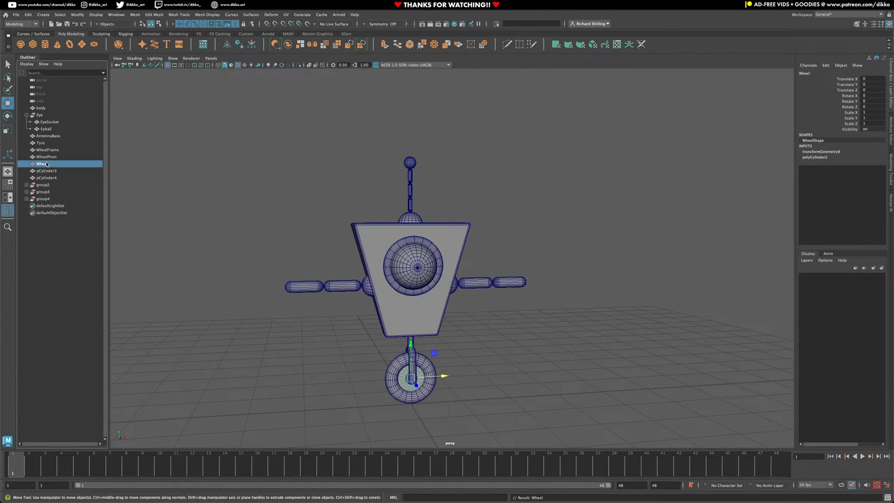
left_click(53, 171)
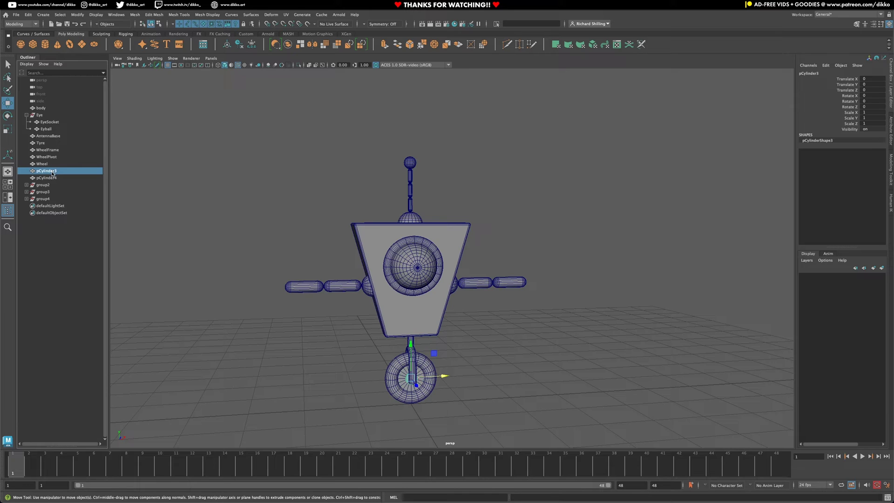
double_click(52, 171)
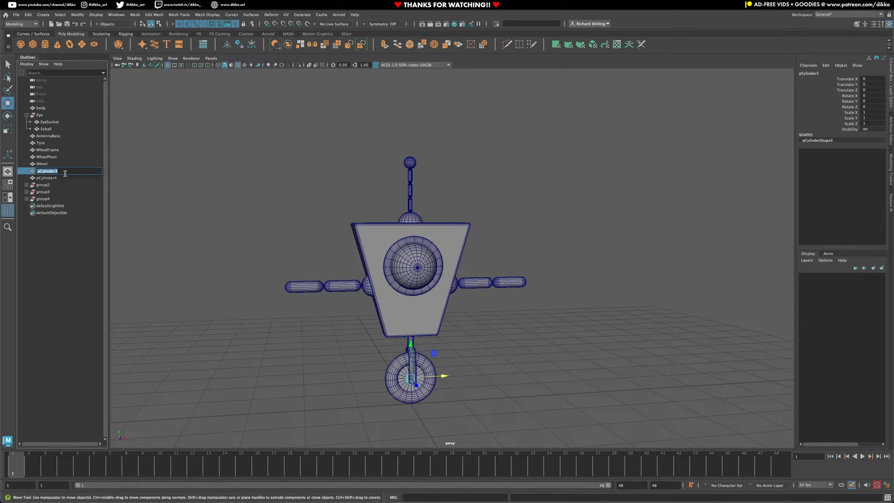
type("WheelMiddle")
key("Return")
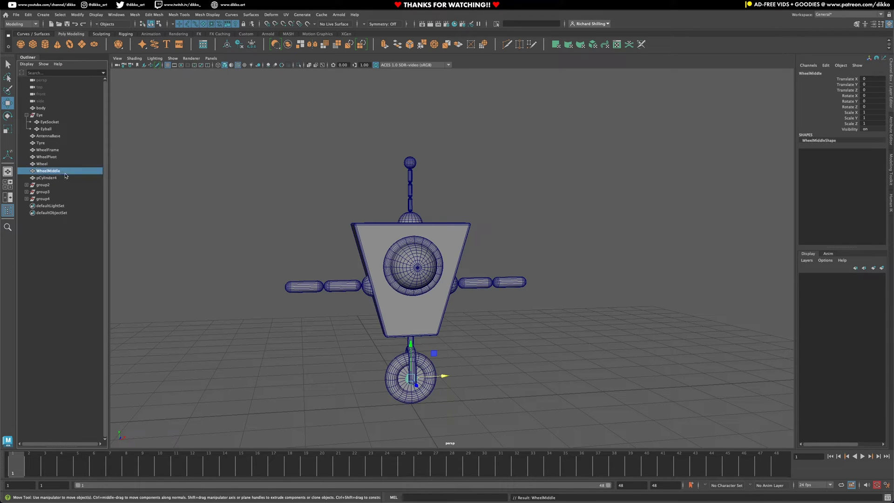
Step: Rename the short cylinder between the body and the wheel fork as BodySupport
left_click(52, 178)
double_click(53, 179)
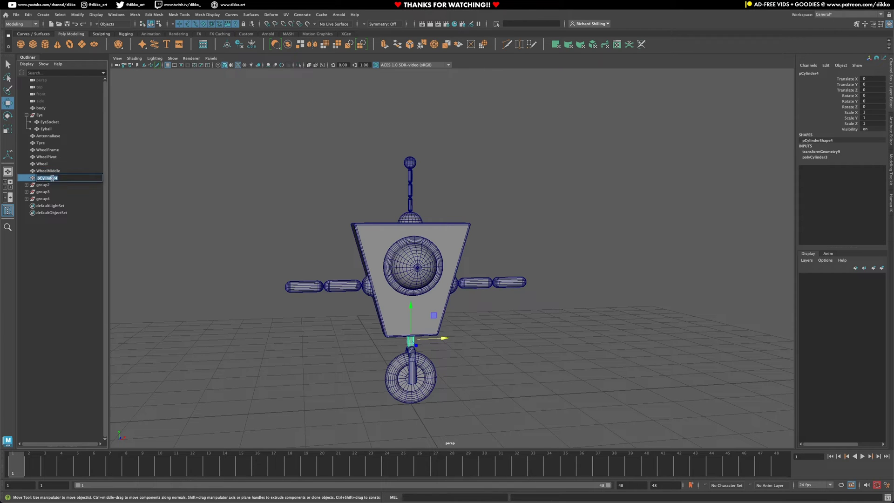
type("Wh")
type("ort")
key("Return")
Step: Move AntennaBase into the group holding the antenna segments and rename that group as Antenna
left_click(37, 185)
double_click(40, 185)
key("Escape")
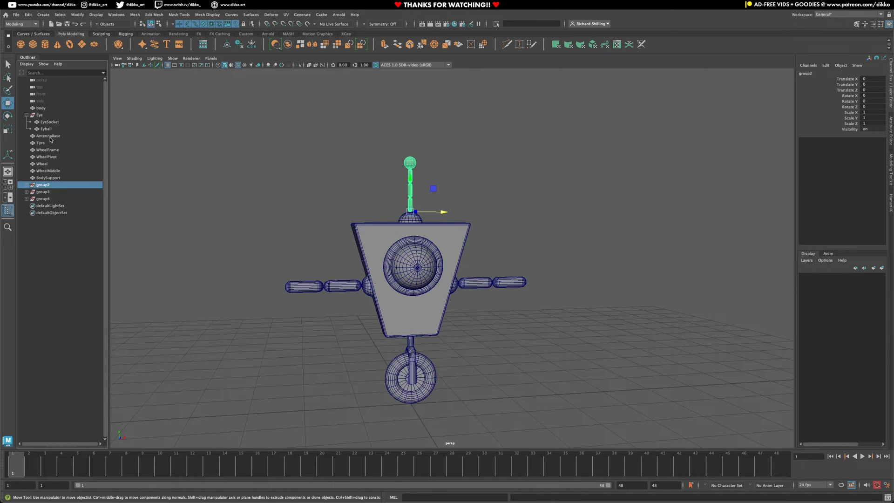
left_click_drag(50, 136, 44, 185)
left_click(47, 178)
double_click(46, 179)
type("A")
type("ntenna")
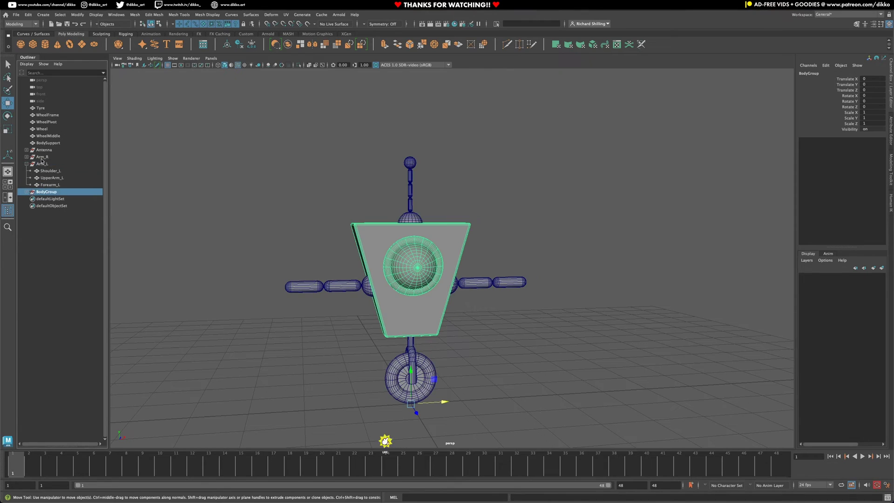
Step: In the Arm_R group, rename the sphere as Shoulder_R and the cylinder beside it as UpperArm_R
left_click(26, 157)
left_click(27, 159)
double_click(51, 164)
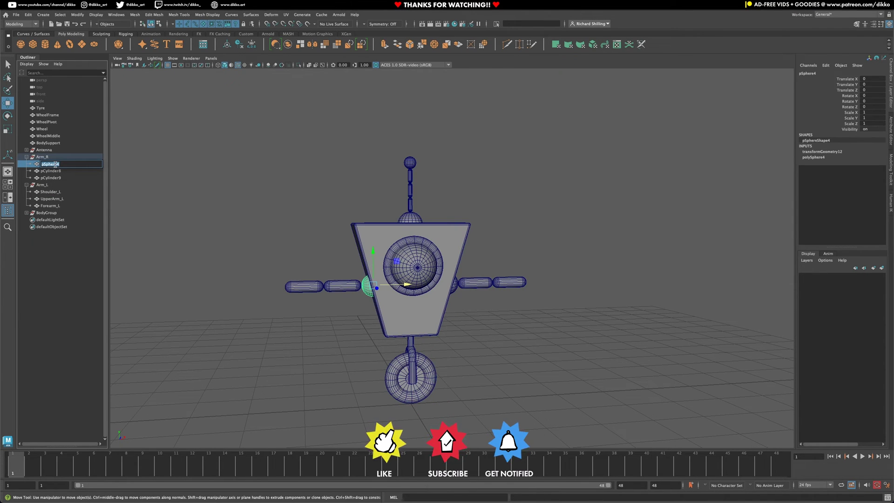
type("Shoulder_R")
key("Return")
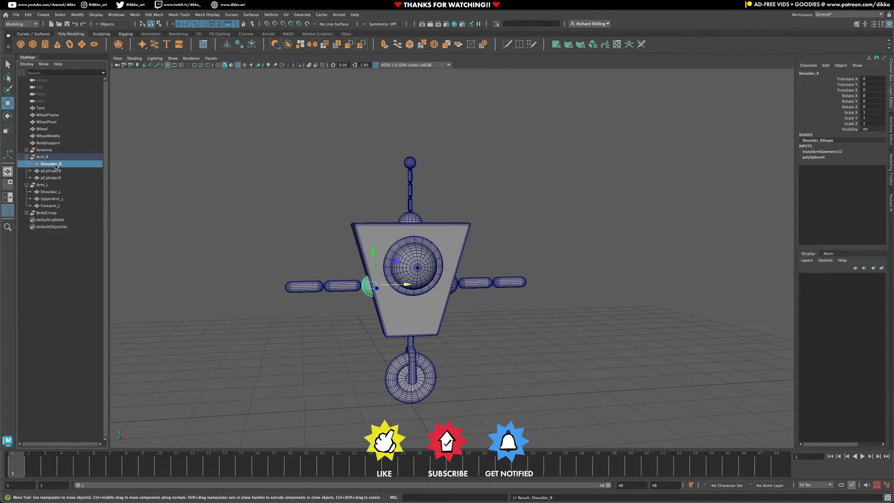
double_click(52, 171)
type("UpperArm")
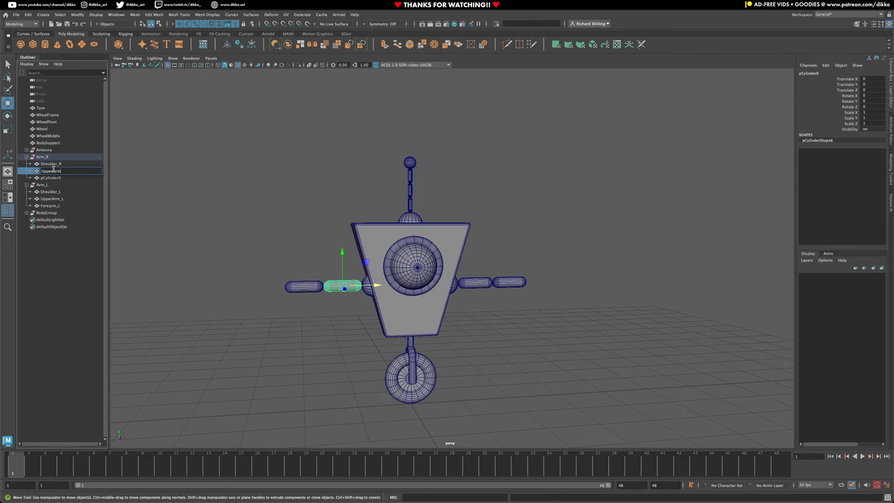
type("_R")
key("Return")
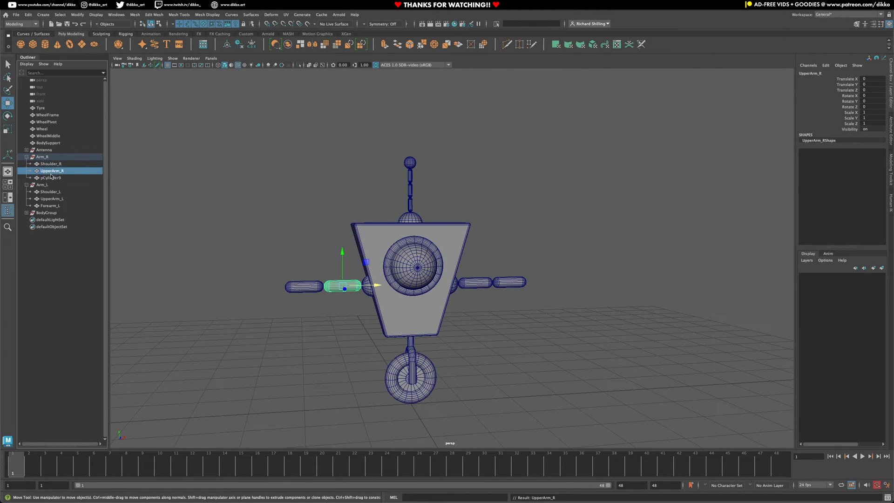
Step: Rename the outer cylinder of the Arm_R group as Forearm_R
double_click(50, 179)
type("Forearm")
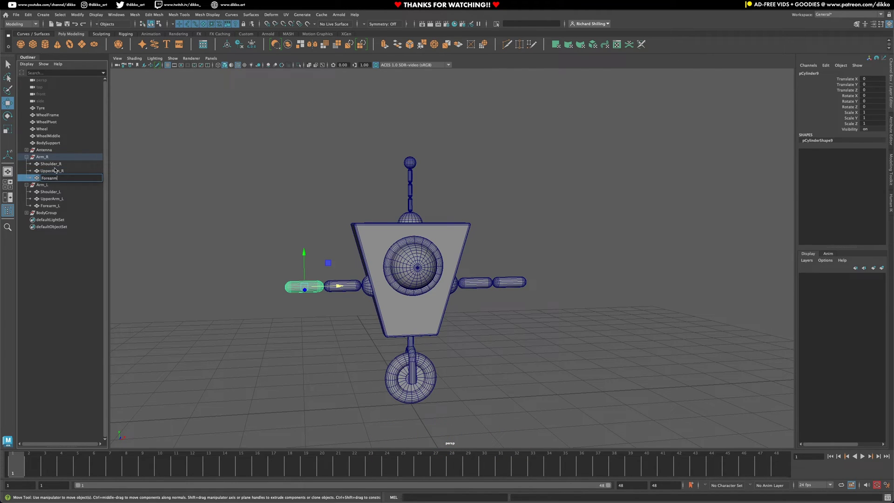
type("_L")
key("Return")
double_click(65, 178)
type("Forearm_R")
key("Return")
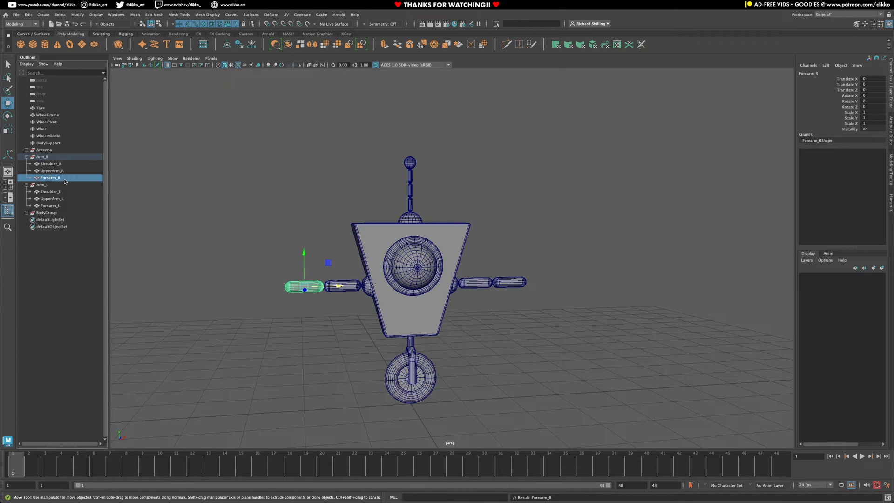
Step: Group WheelFrame, WheelPivot and BodySupport together
left_click(47, 142)
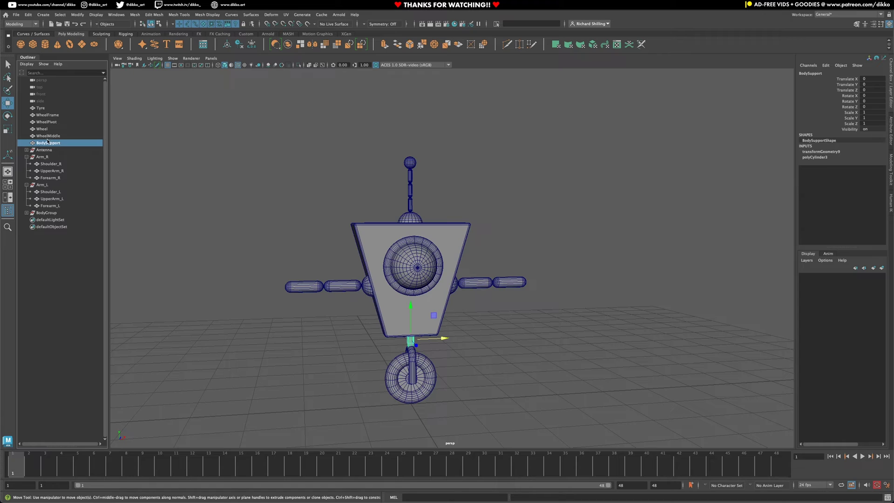
left_click(47, 136)
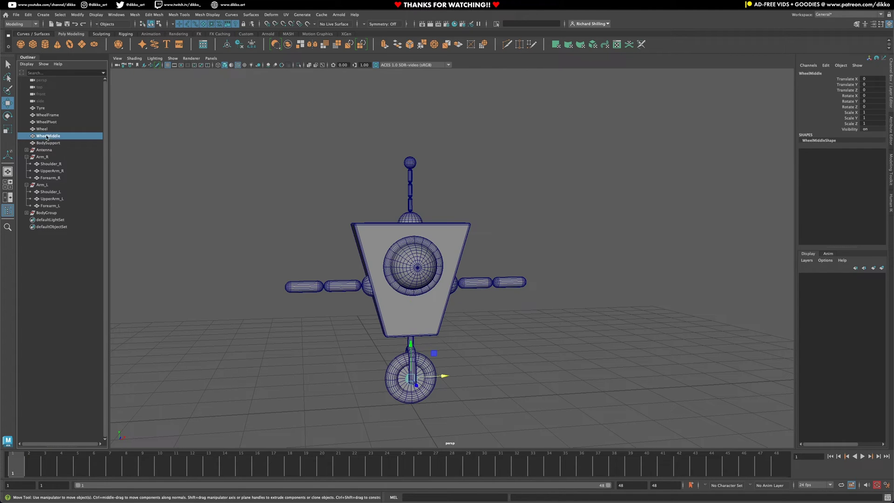
left_click(46, 130)
left_click(46, 135)
left_click(47, 130)
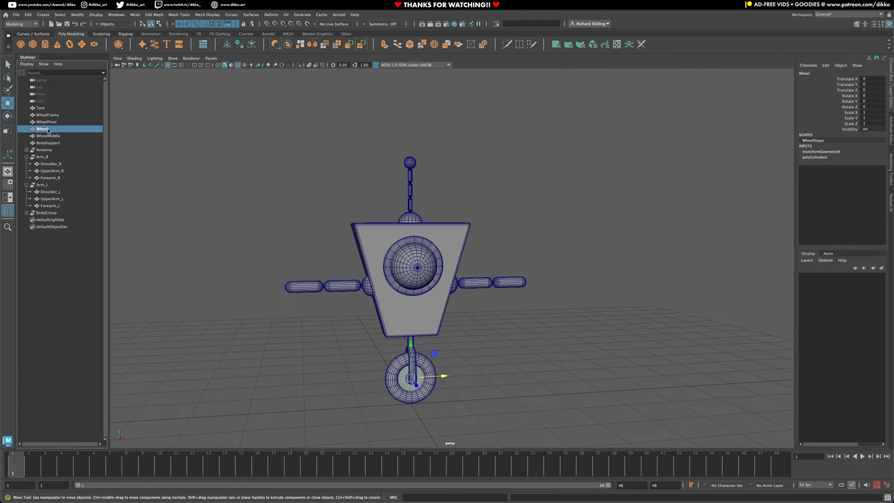
left_click(49, 123)
left_click(50, 118, "shift")
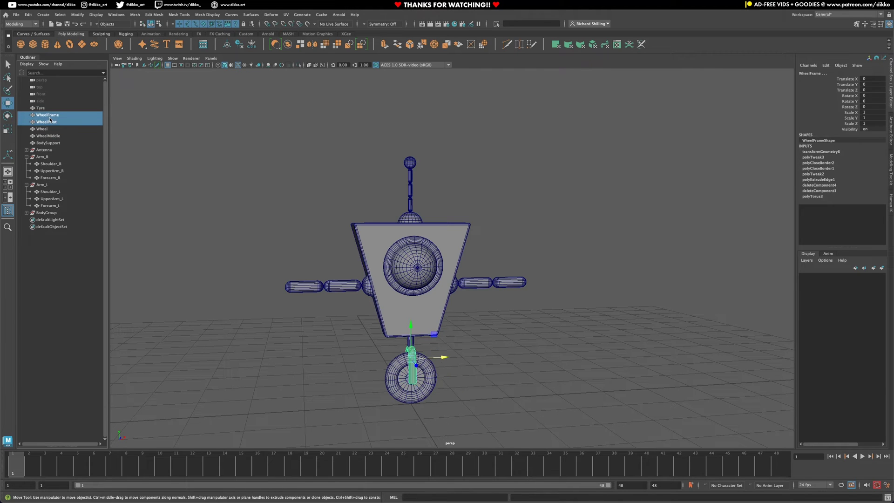
left_click(50, 121, "ctrl")
left_click(413, 343)
key("ctrl+z")
scroll(401, 358, "up", 4)
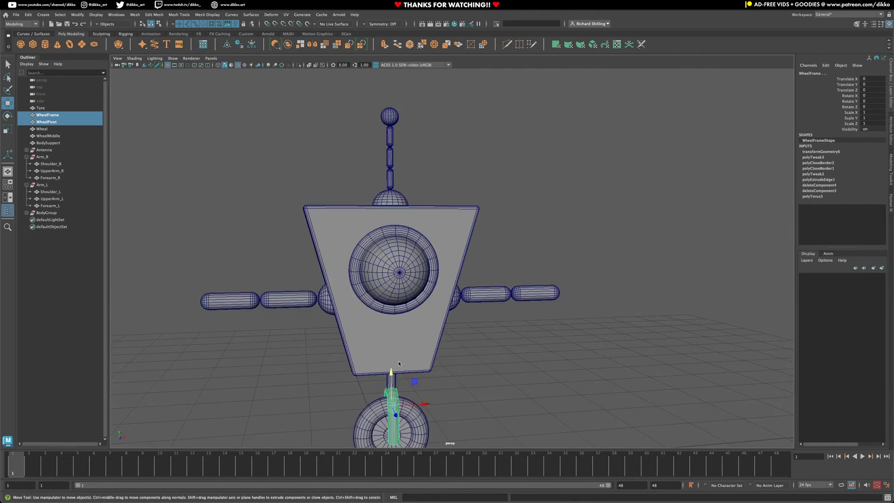
left_click_drag(383, 382, 426, 356, "alt")
middle_click_drag(426, 356, 425, 365, "alt")
left_click_drag(425, 366, 428, 335, "alt")
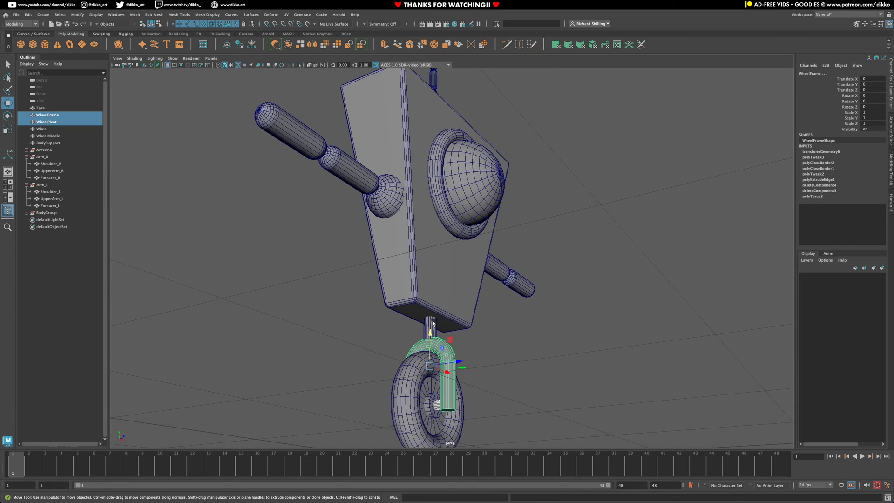
left_click(429, 327, "shift")
key("ctrl+g")
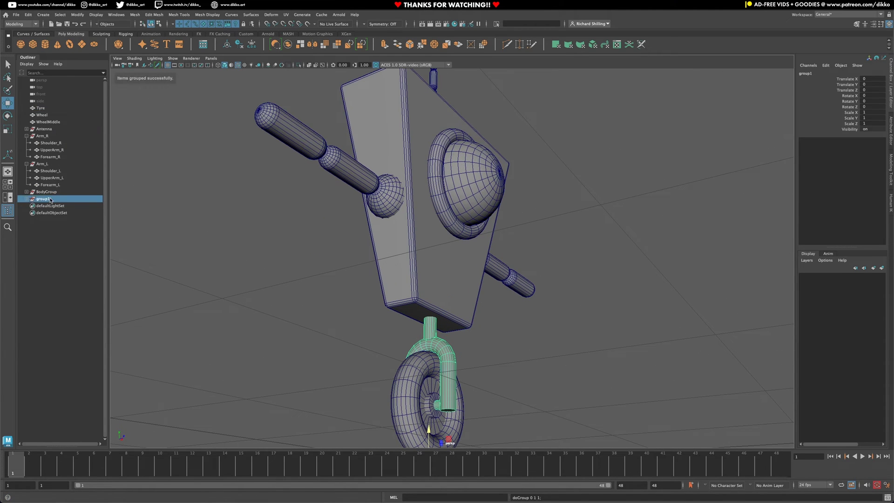
Step: Rename the new group of fork, pivot and support parts as WheelFrame
double_click(50, 198)
type("W")
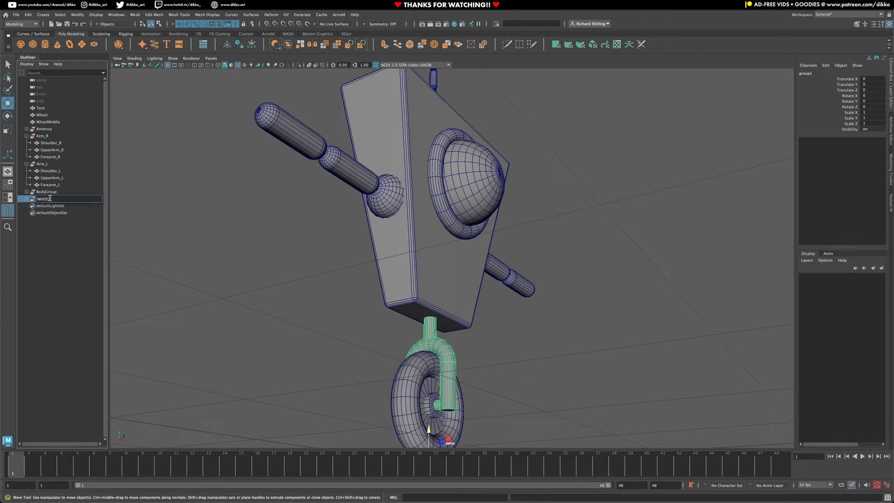
type("heelFrame")
key("Return")
Step: Group the Tyre, Wheel and WheelMiddle parts and name the group Wheel
scroll(273, 274, "down", 5)
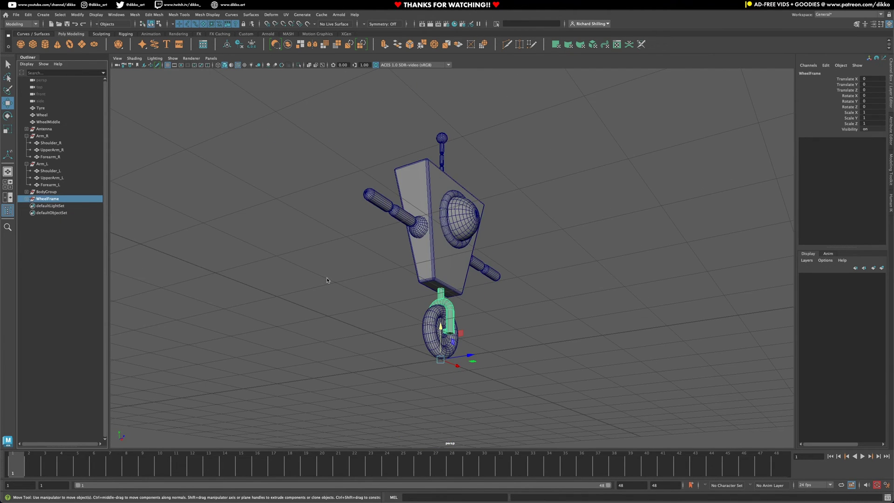
left_click_drag(327, 280, 254, 287, "alt")
left_click(45, 121)
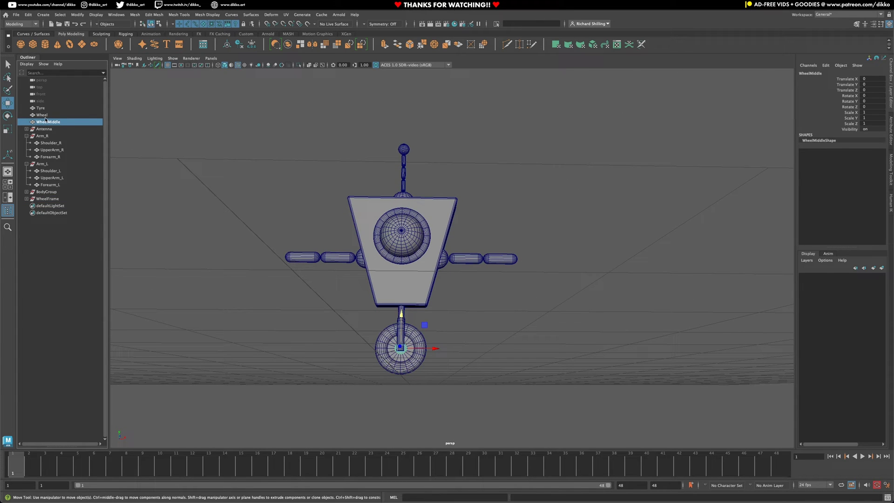
left_click(45, 116, "ctrl")
left_click(42, 109, "ctrl")
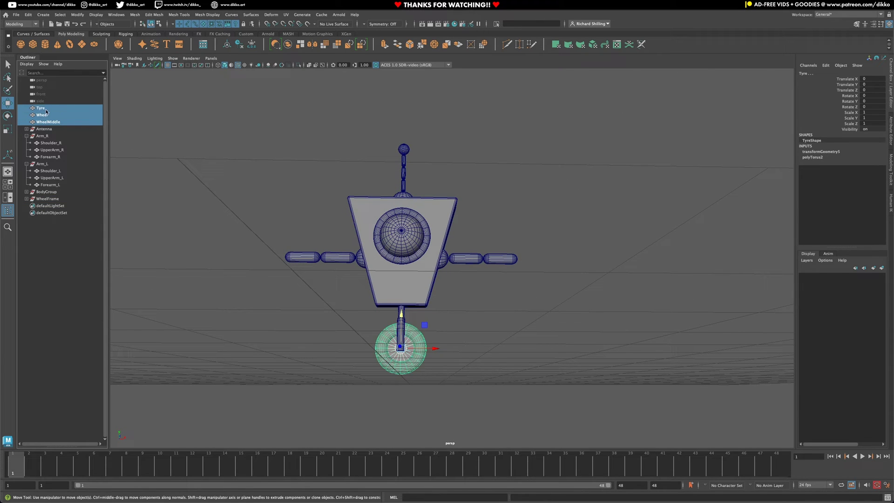
key("ctrl+g")
double_click(50, 185)
type("H")
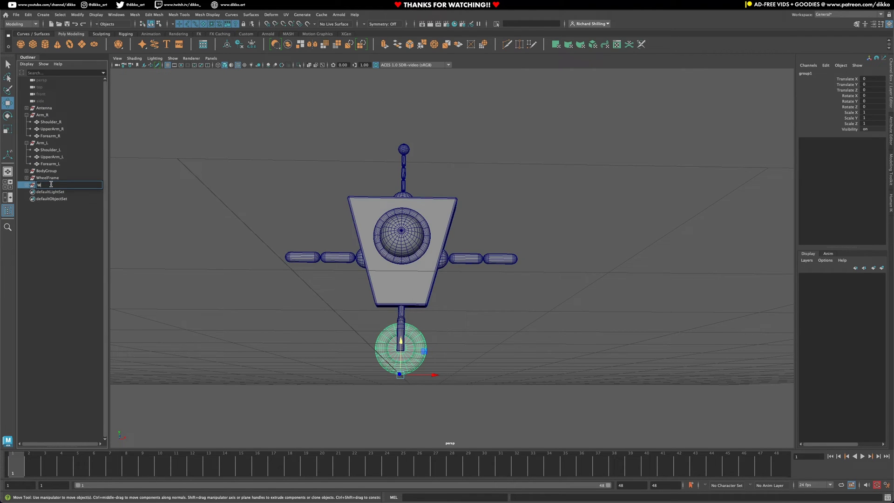
key("Return")
Step: Collapse both arm groups and check which parts of the robot each top-level group covers
left_click(26, 143)
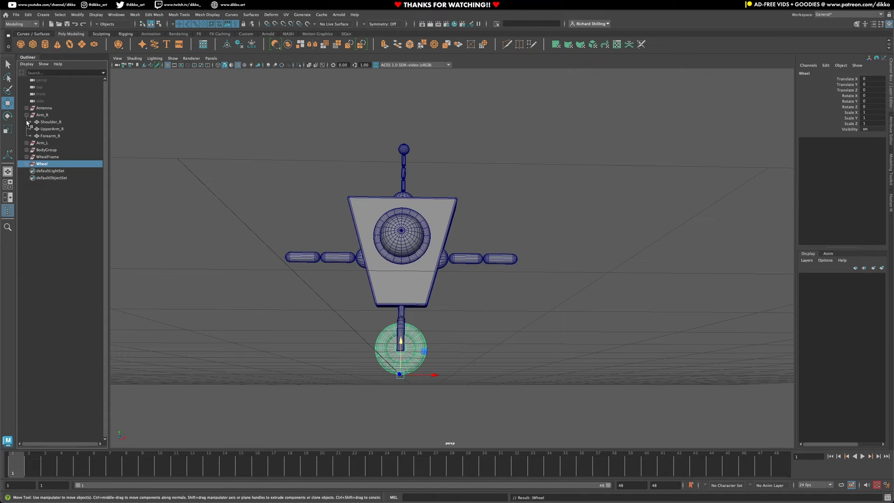
left_click(27, 115)
left_click(39, 129)
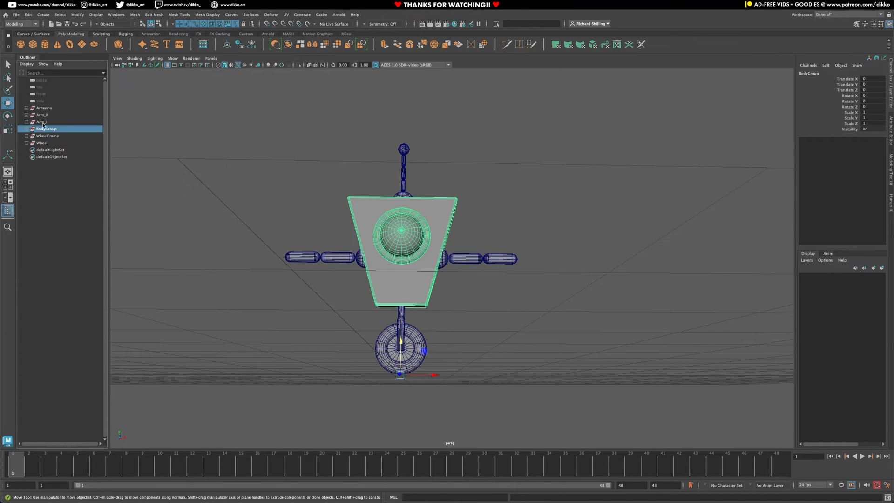
left_click(43, 122)
left_click(44, 115)
left_click(45, 108)
left_click(47, 136)
Step: Group all six top-level part groups, from Antenna to Wheel, and name the parent group GEO_Robot
left_click(46, 142)
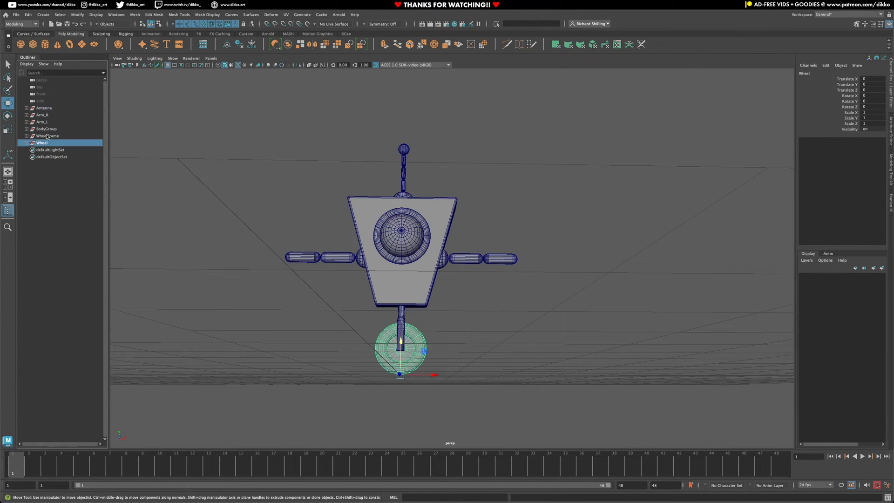
left_click(44, 108, "shift")
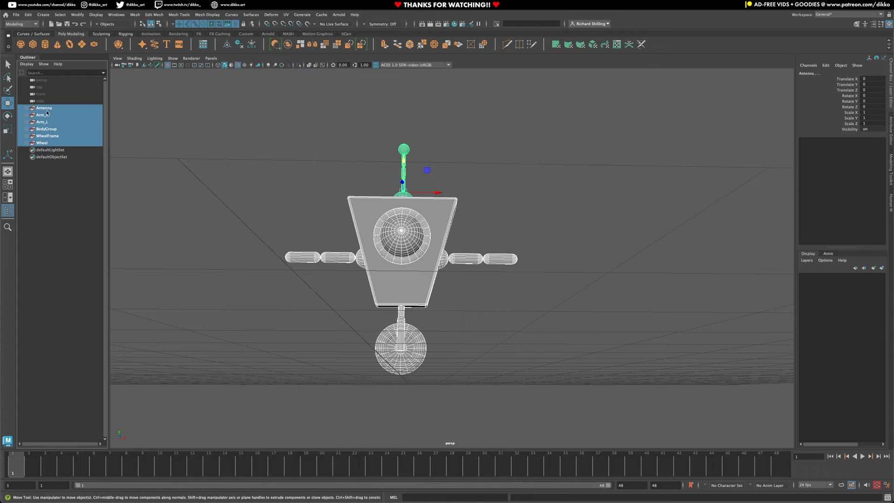
key("ctrl+g")
double_click(44, 109)
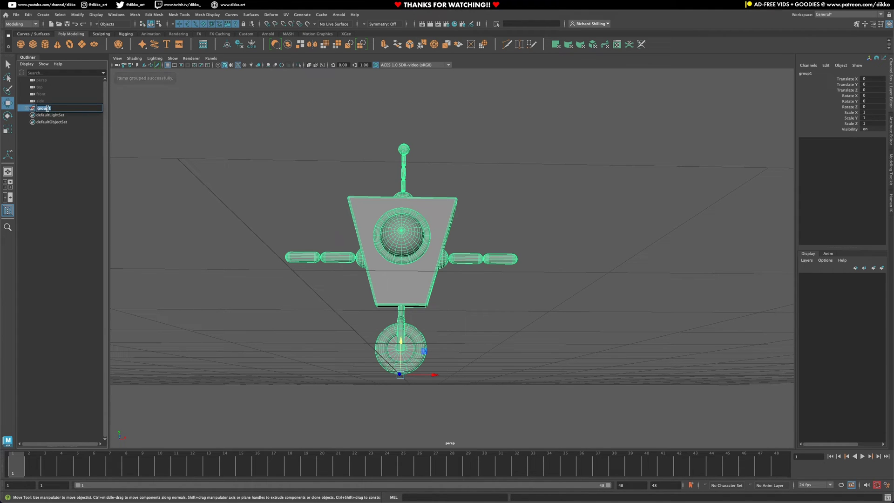
type("GEO_Robot")
key("Return")
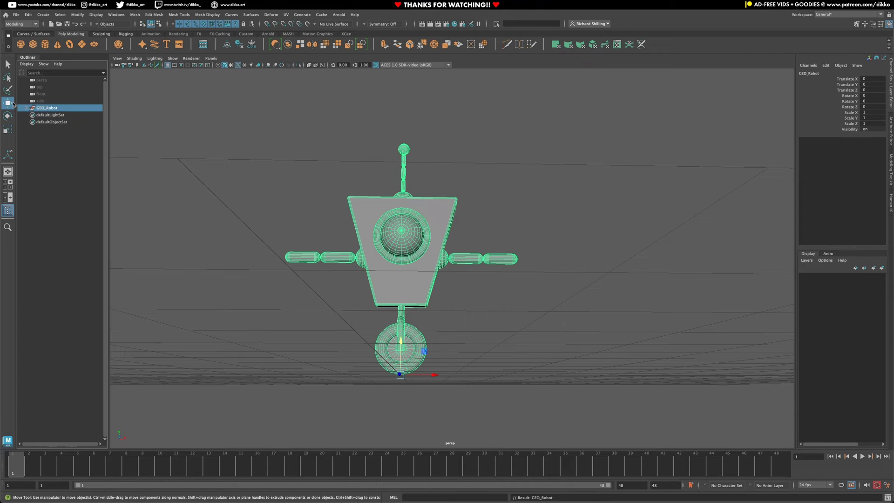
Step: Add the prefix GEO_ to the names of all six groups under GEO_Robot and their child parts
left_click(26, 108)
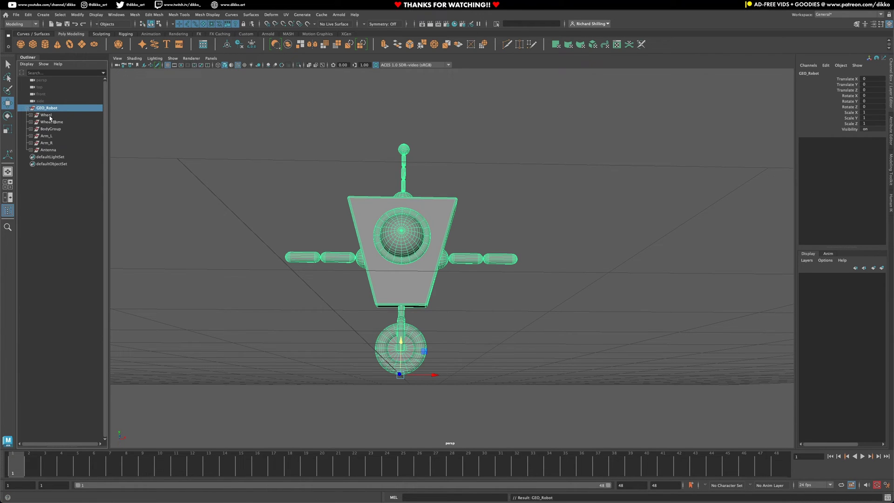
left_click(46, 115)
left_click(48, 149, "shift")
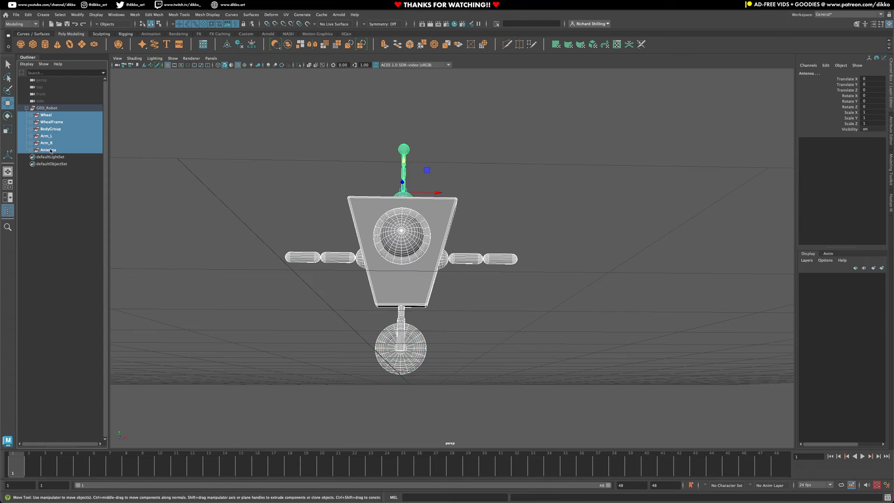
left_click(60, 14)
mouse_move(79, 18)
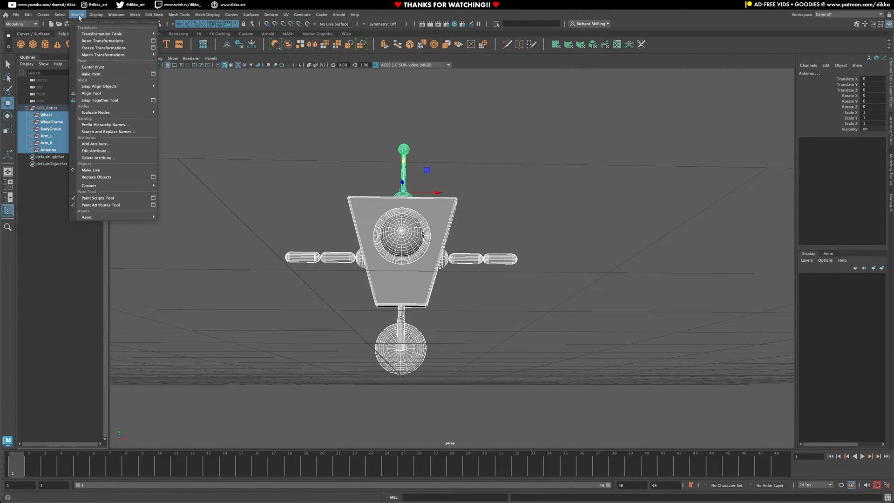
left_click(104, 124)
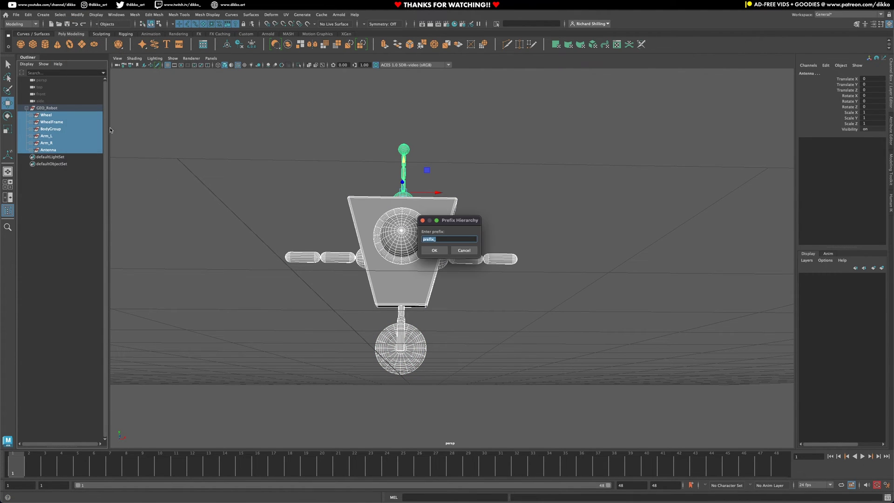
type("GEO_")
left_click(434, 251)
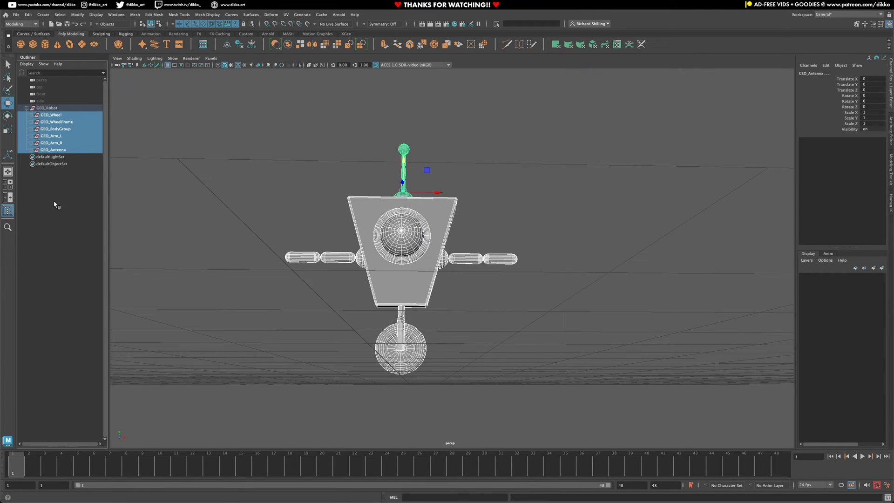
Step: Expand the antenna and right arm groups and rename the lowest antenna cylinder GEO_Antenna1
left_click(54, 199)
left_click(30, 150)
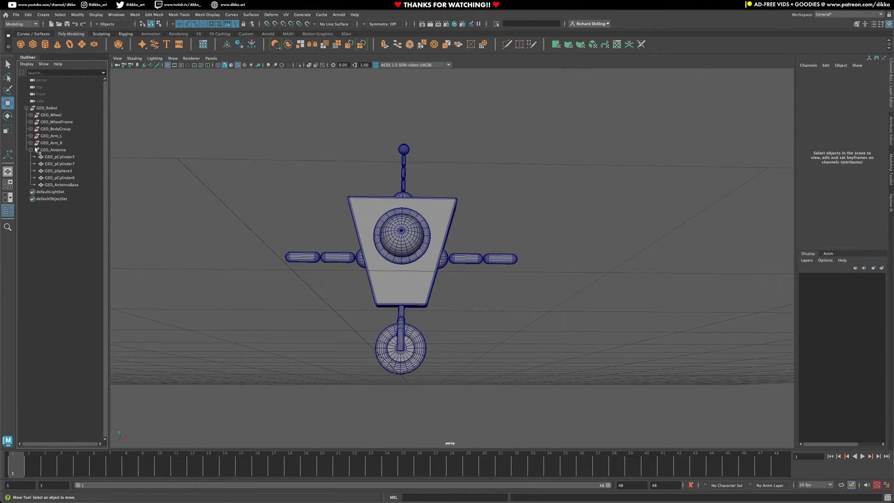
left_click(31, 143)
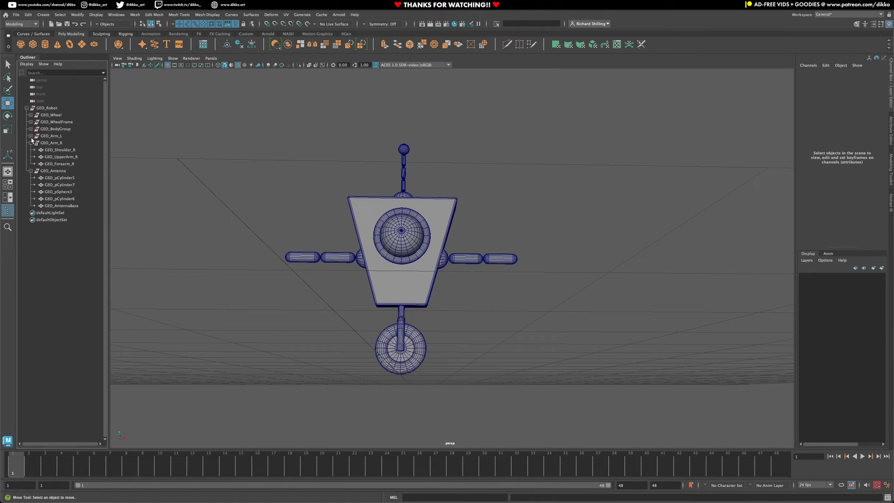
left_click(63, 178)
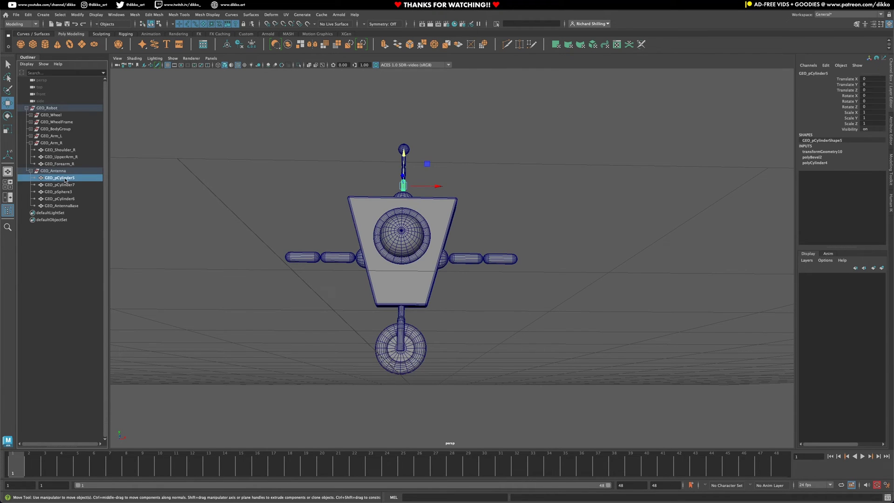
double_click(63, 178)
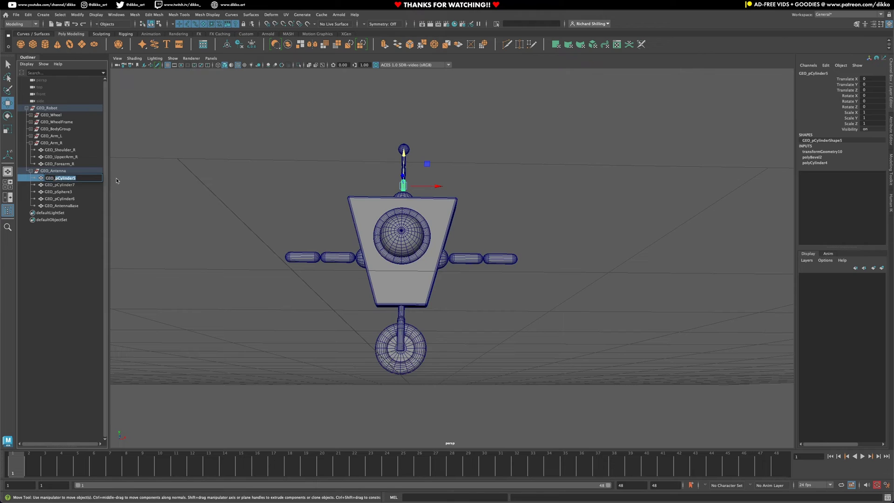
type("an")
left_click_drag(86, 180, 56, 178)
Step: Identify the order of the remaining antenna parts and rename the middle cylinder GEO_Antenna2
double_click(59, 186)
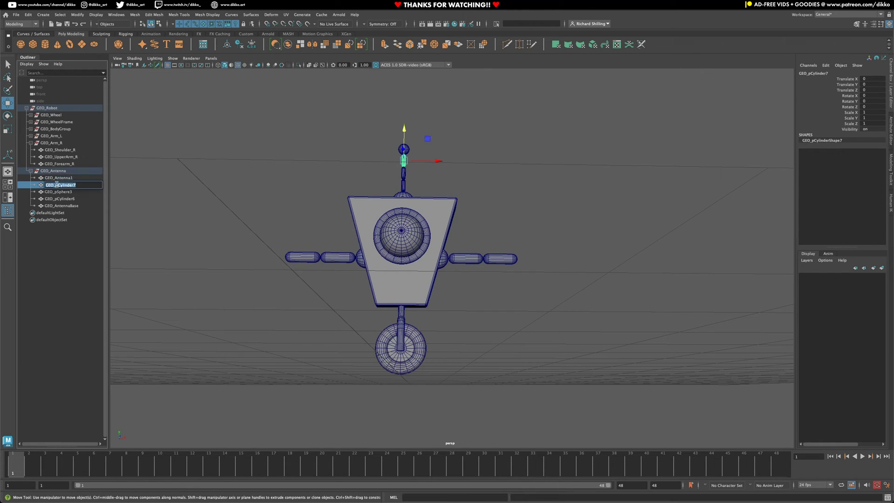
left_click(62, 179)
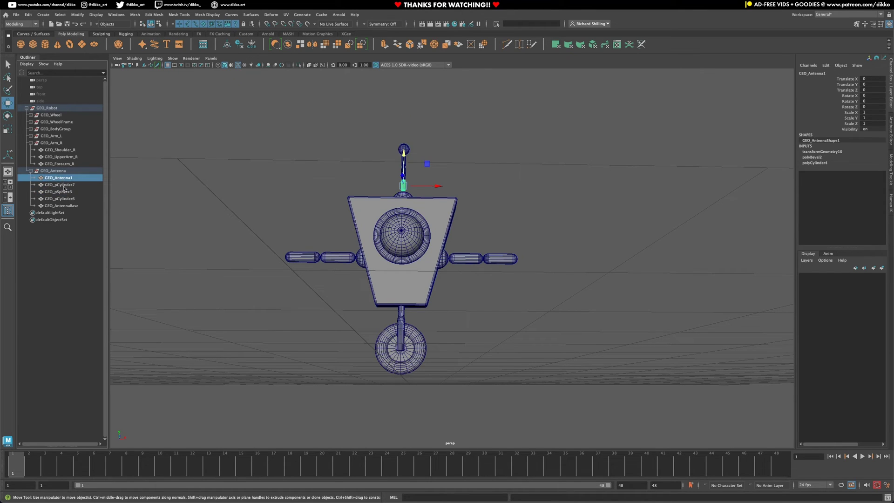
left_click(64, 186)
left_click(64, 192)
left_click(64, 199)
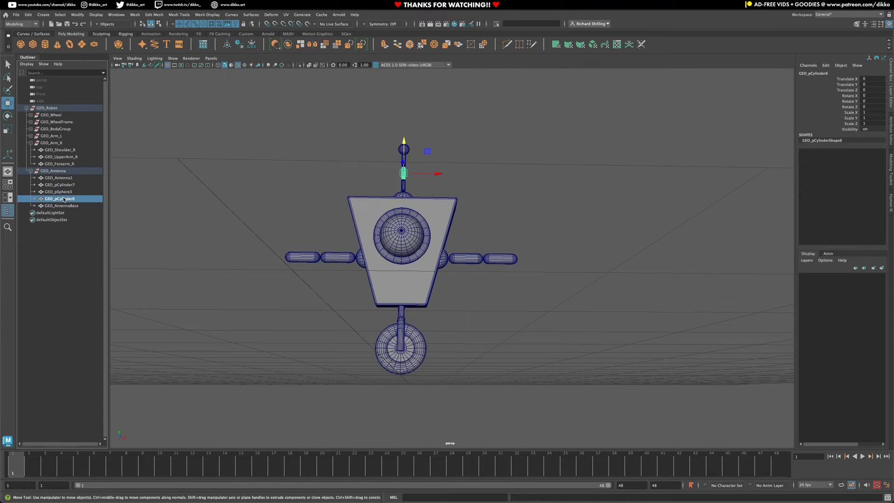
double_click(65, 199)
type("GEO_Antenna1")
Step: Rename the uppermost antenna cylinder, just below the sphere, GEO_Antenna3
left_click(65, 192)
double_click(66, 191)
left_click(68, 185)
double_click(68, 185)
type("GEO_Antenna1")
key("BackSpace")
type("3")
Step: Rename the sphere at the antenna's tip GEO_AntennaTop and collapse the antenna and right arm groups
left_click(70, 193)
double_click(69, 192)
left_click_drag(77, 192, 58, 194)
type("A")
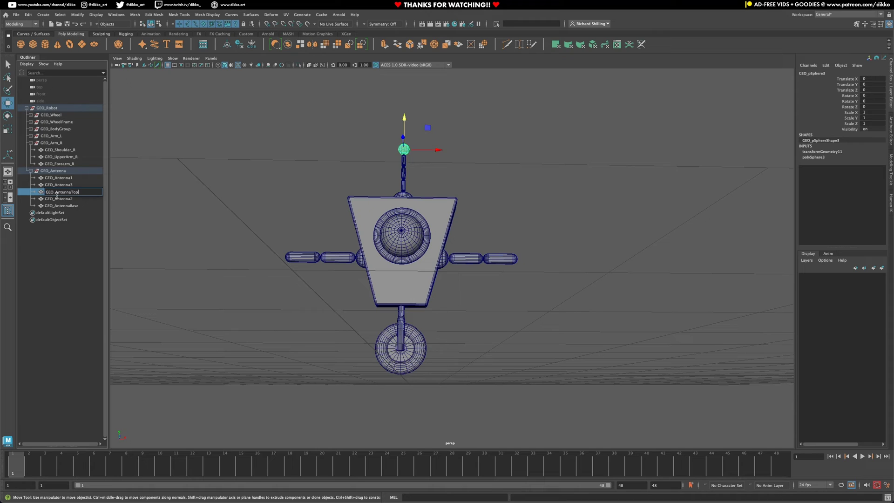
key("Return")
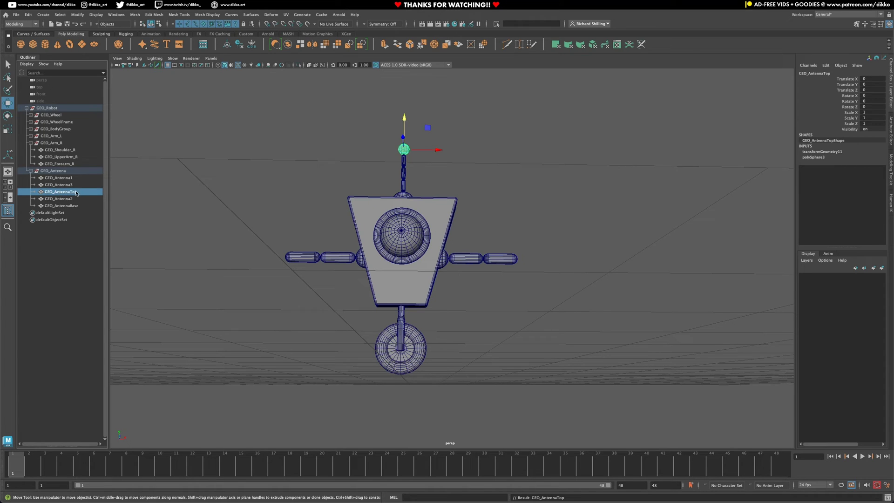
left_click(31, 171)
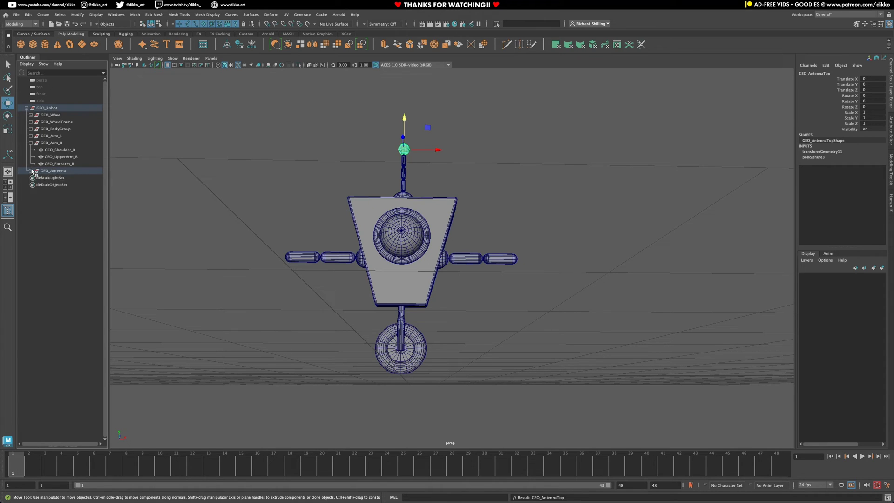
left_click(31, 142)
Step: Check which parts the wheel, wheel frame, body and whole-robot groups cover, and collapse GEO_Robot
left_click(52, 115)
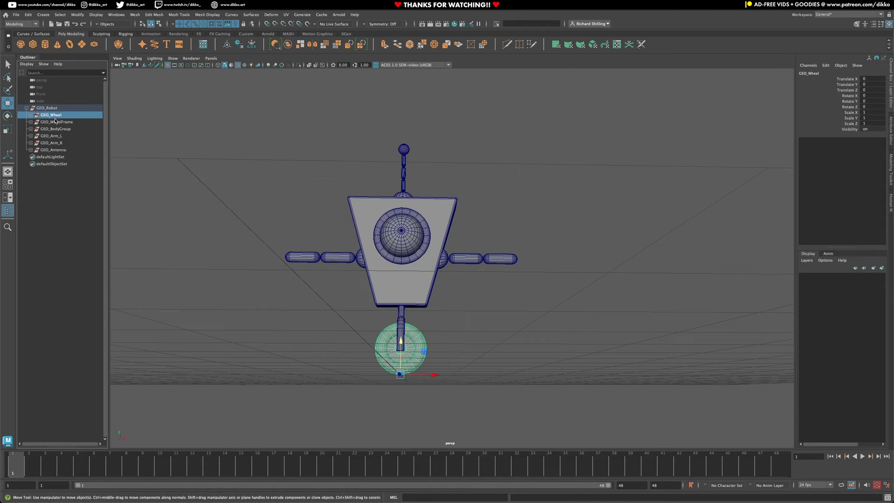
left_click(56, 121)
left_click(55, 129)
left_click(47, 108)
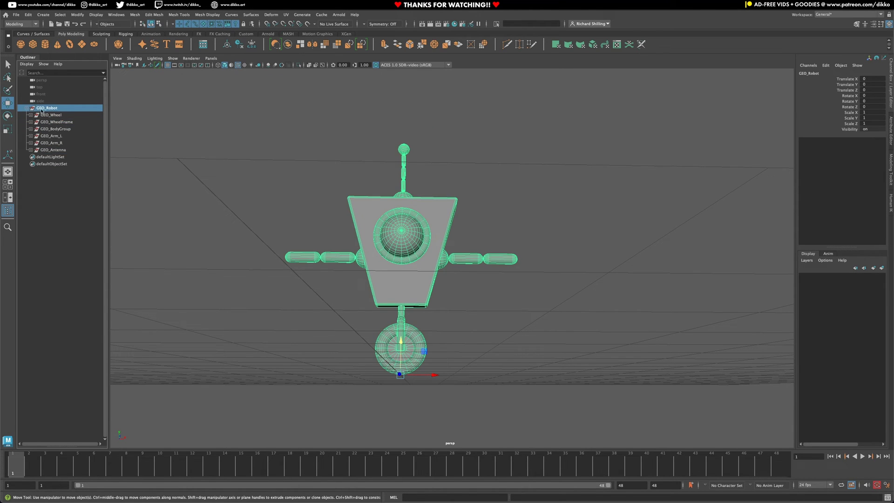
left_click(27, 108)
left_click(194, 189)
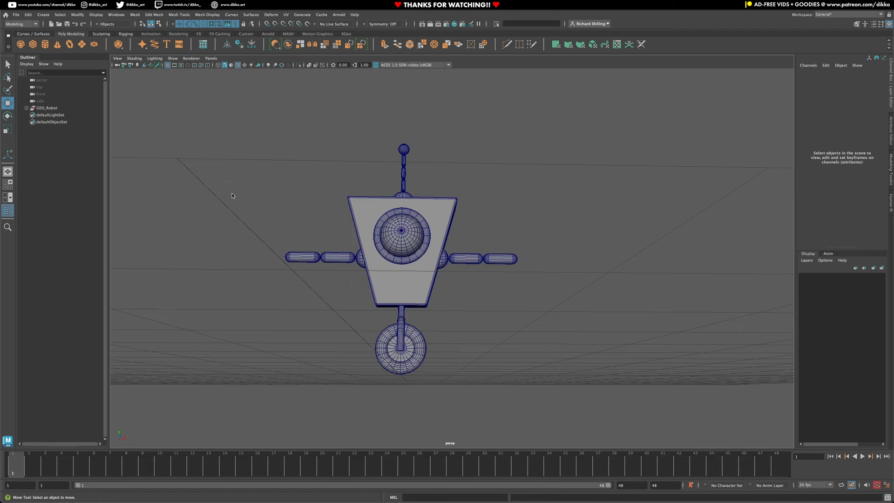
Step: Assign a new Arnold aiStandardSurface material to the robot's body
left_click_drag(333, 334, 438, 298, "alt")
left_click(410, 278)
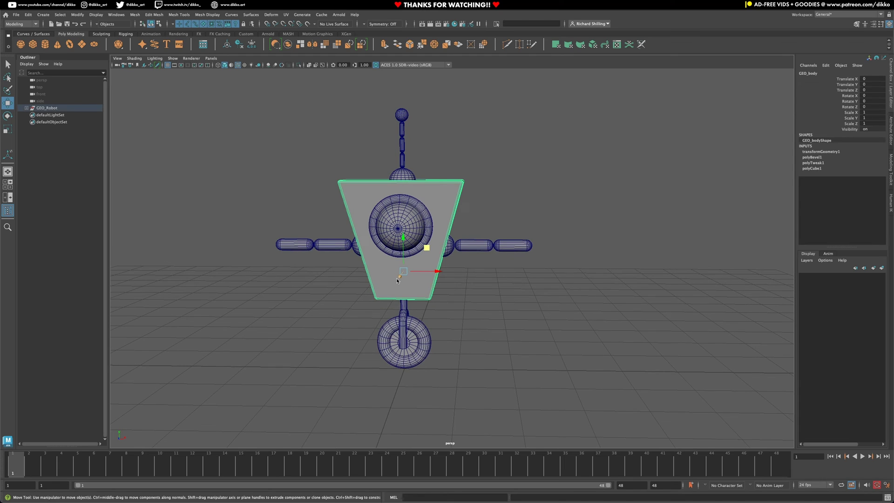
right_click_drag(397, 279, 410, 460)
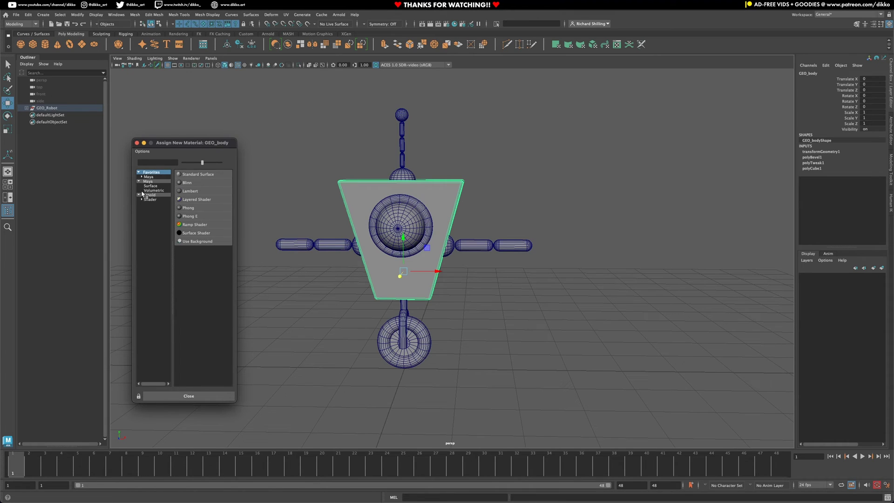
left_click(149, 199)
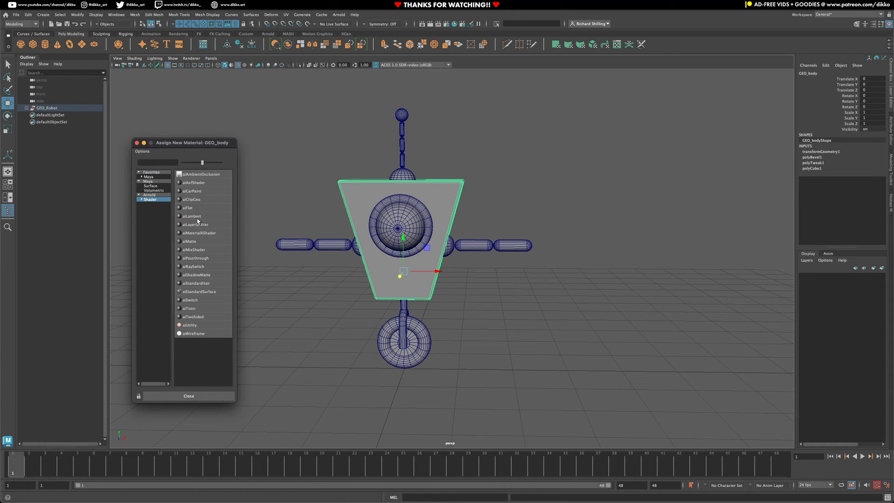
left_click(208, 294)
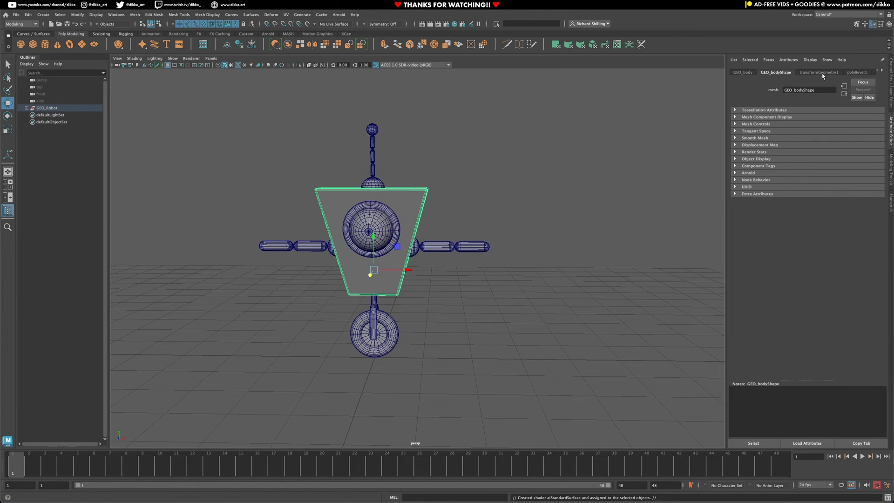
Step: Examine the attributes of the body and the whole robot group, and the separate arm, tyre and wheel support parts
left_click(881, 71)
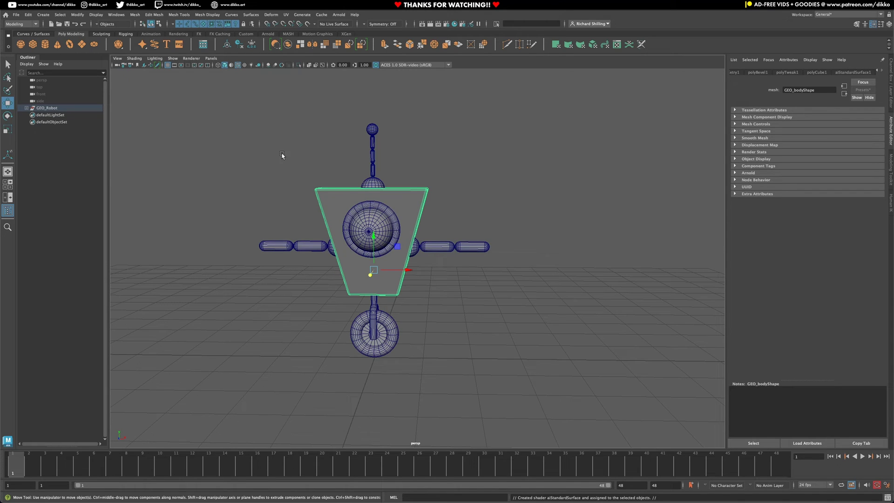
left_click(58, 109)
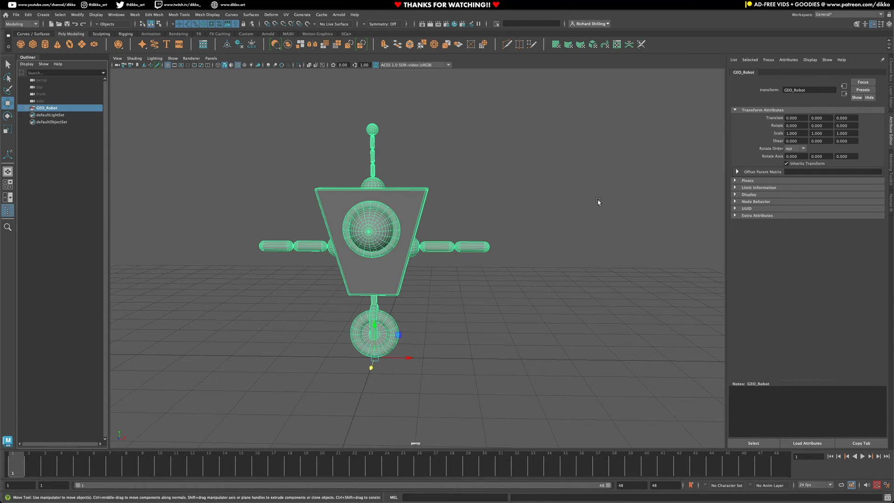
left_click(370, 259)
left_click(377, 279)
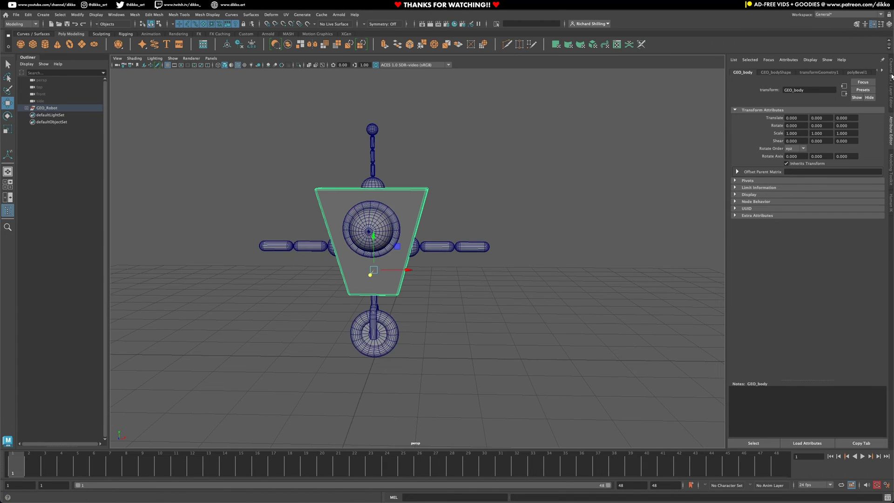
key("ctrl+a")
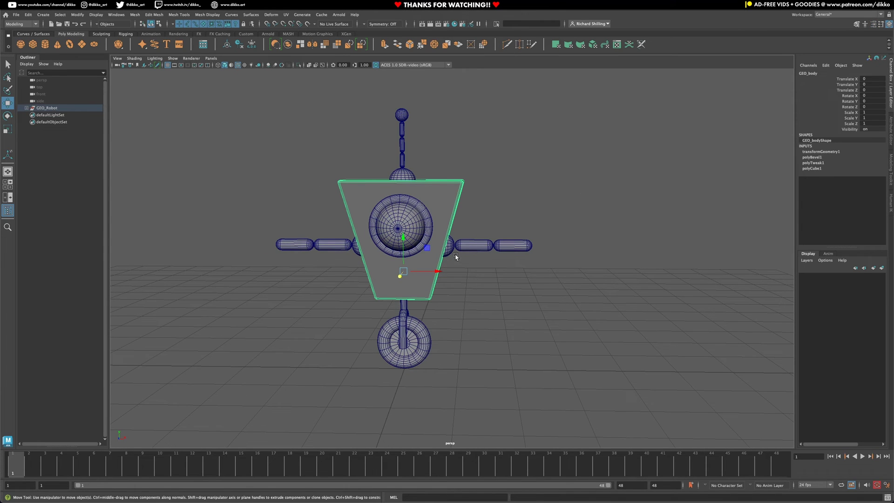
left_click(483, 246)
left_click(422, 341)
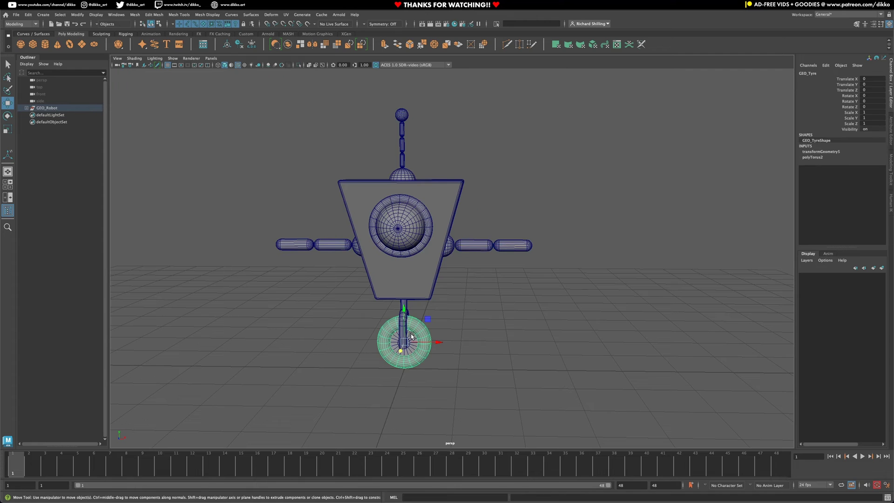
left_click(404, 323)
left_click(403, 323)
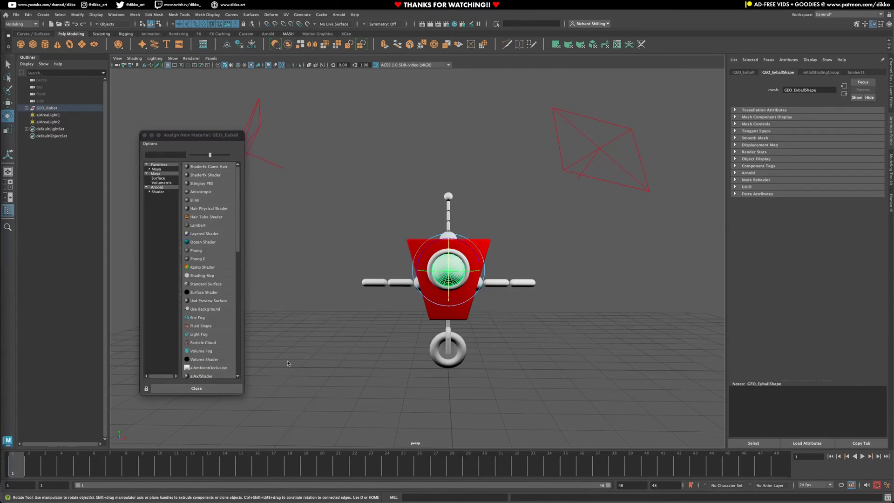
Step: Assign a new Arnold aiStandardSurface material to the eye socket ring
key("e")
scroll(409, 260, "up", 1)
middle_click_drag(410, 260, 333, 235, "alt")
scroll(337, 224, "up", 10)
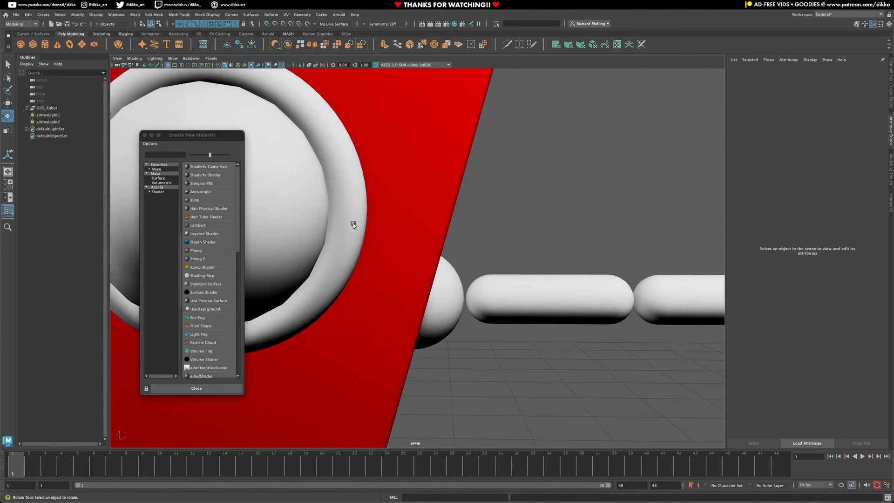
scroll(336, 225, "down", 1)
left_click(333, 225)
scroll(478, 216, "down", 5)
scroll(450, 234, "up", 2)
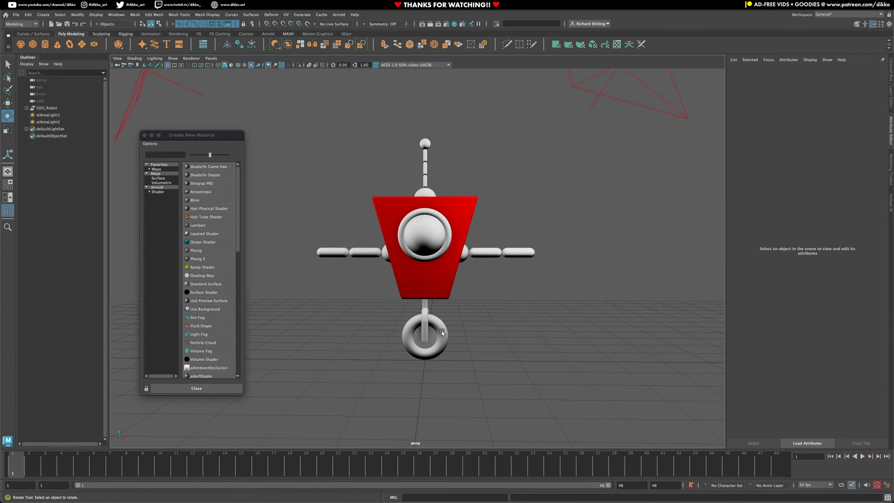
left_click(450, 234)
right_click_drag(450, 233, 464, 413)
left_click(161, 192)
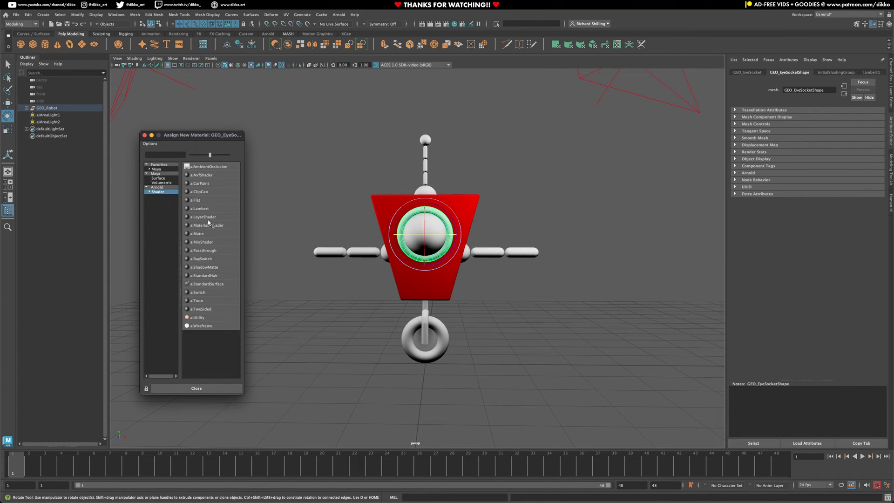
left_click(205, 283)
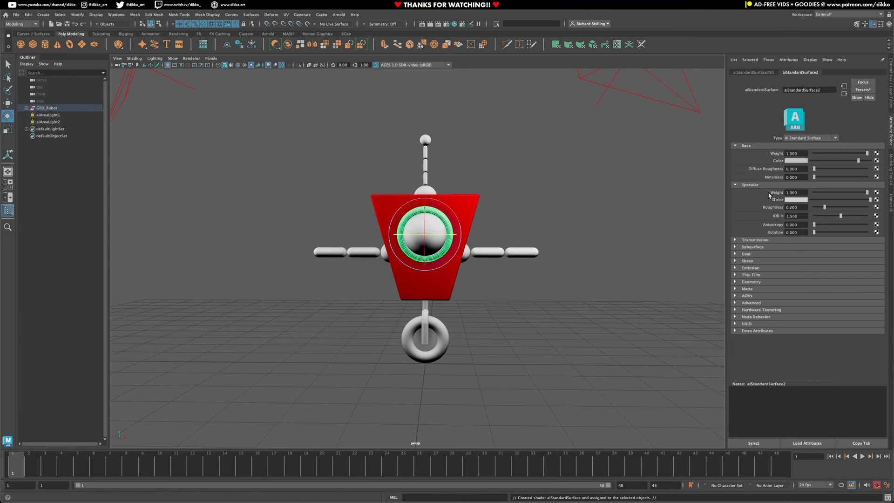
Step: Expand the Coat settings of the eye socket's material and rename the material MAT_Chrome
left_click(743, 254)
left_click(577, 247)
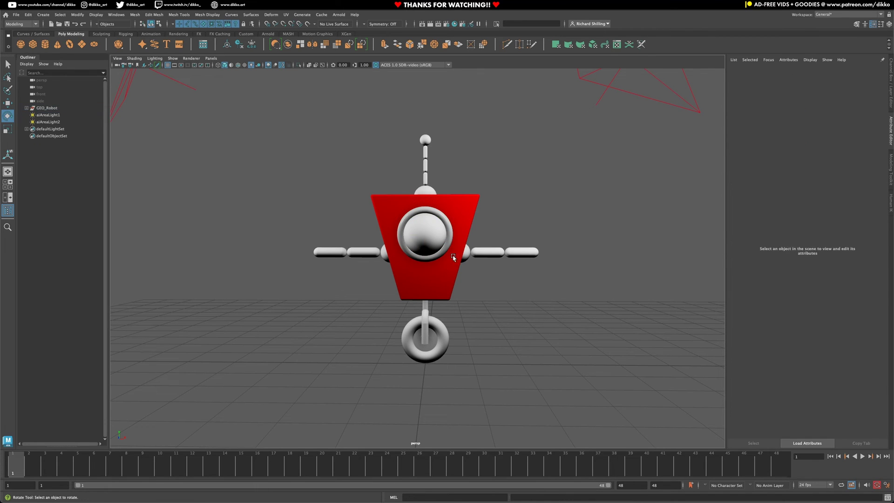
left_click(446, 247)
left_click(826, 72)
double_click(817, 91)
type("MAT_")
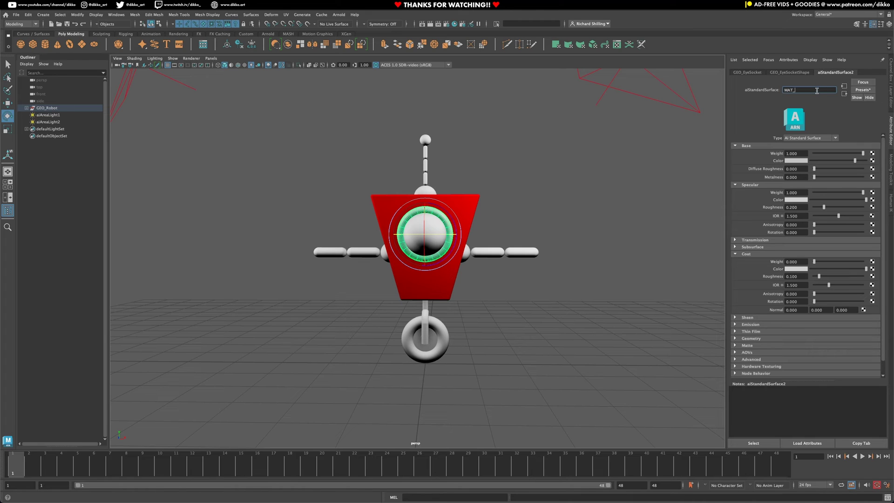
type("Chrome")
key("Return")
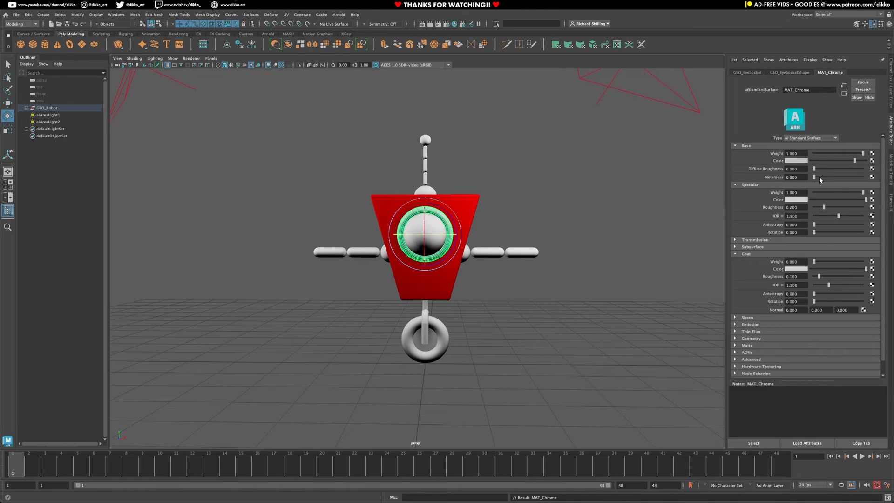
Step: Set MAT_Chrome's metalness to 1 and brighten its base colour
left_click_drag(815, 177, 864, 176)
left_click(521, 274)
left_click(443, 225)
left_click(550, 206)
left_click(448, 220)
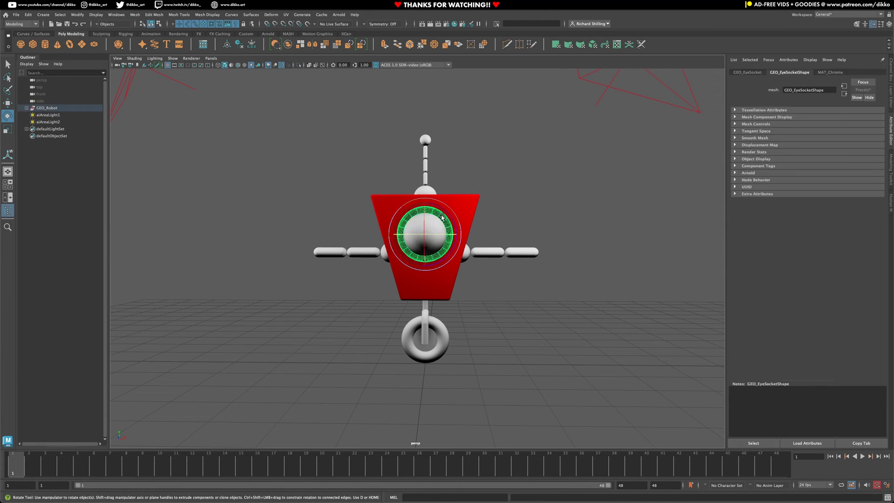
left_click(831, 72)
mouse_move(856, 161)
left_mouse_down()
mouse_move(833, 161)
mouse_move(866, 161)
left_mouse_up()
Step: Bring MAT_Chrome's base colour to full white and lower its specular roughness to 0.101
left_click(573, 221)
scroll(489, 257, "up", 6)
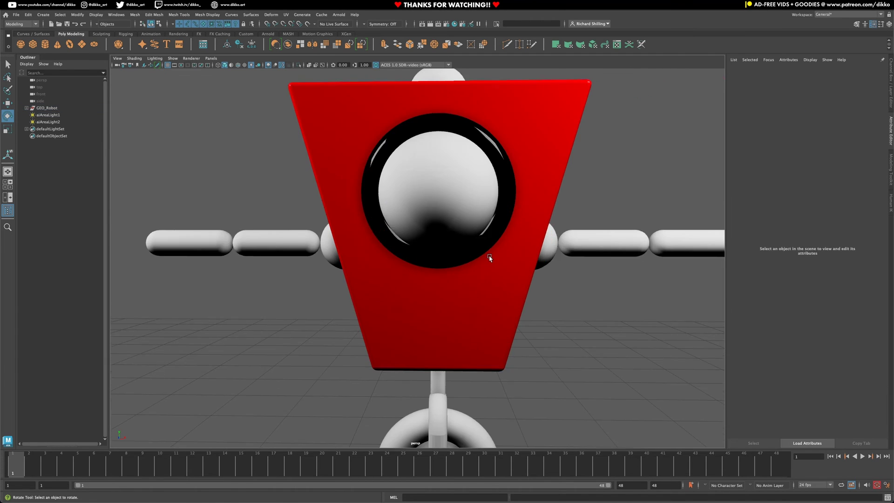
scroll(488, 279, "down", 2)
mouse_move(485, 301)
left_mouse_down("alt")
mouse_move(559, 305)
mouse_move(488, 301)
left_mouse_up("alt")
left_click(468, 258)
left_click_drag(844, 161, 880, 162)
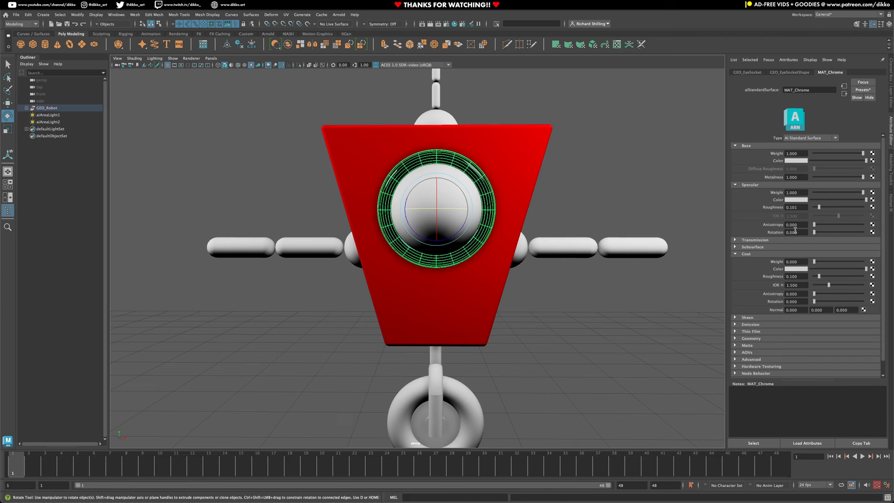
left_click(281, 303)
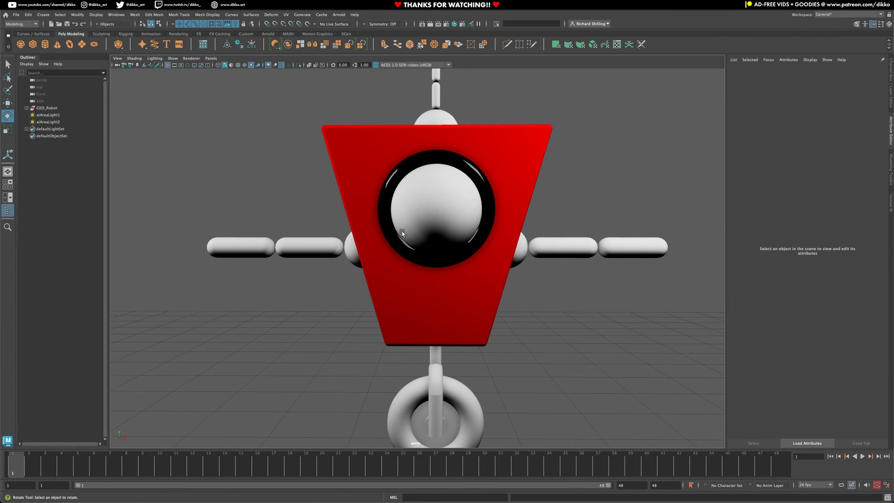
Step: Assign MAT_Chrome to the upper arm and forearm segments on both sides and to the wheel's support parts
left_click(347, 252)
left_click(316, 251, "shift")
left_click(257, 248, "shift")
left_click(567, 246)
left_click(623, 248)
middle_click_drag(460, 121, 457, 222, "alt")
left_click(442, 221)
left_click(441, 188)
left_click(519, 214)
left_click(620, 346)
left_click(311, 346, "shift")
left_click(254, 345, "shift")
middle_click_drag(432, 440, 422, 188, "alt")
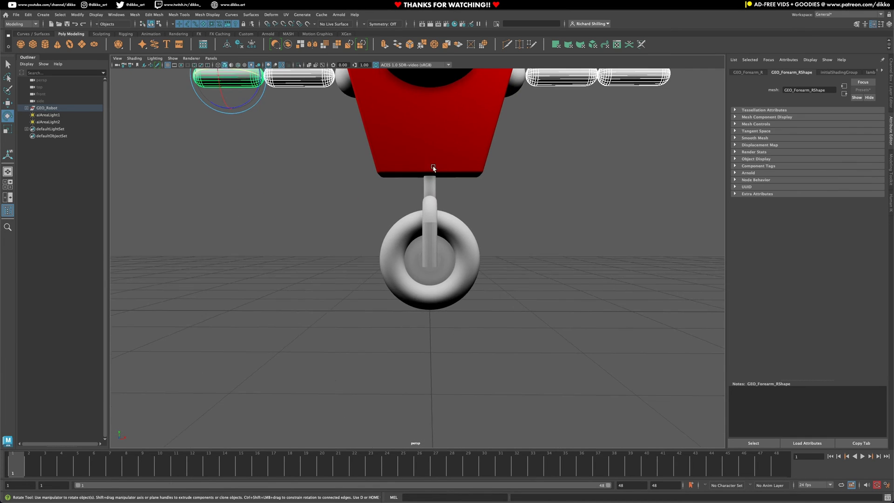
left_click_drag(434, 233, 506, 219, "alt")
middle_click_drag(506, 214, 465, 257, "alt")
left_click(469, 256, "shift")
scroll(468, 256, "up", 6)
left_click(512, 201, "shift")
left_click(523, 399, "shift")
middle_click_drag(522, 398, 470, 255, "alt")
right_click_drag(471, 256, 568, 474, "alt")
left_click(510, 318, "shift")
scroll(601, 304, "down", 4)
scroll(602, 304, "down", 3)
left_click(601, 303)
Step: Select the flat end face of the curved wheel frame tube and try a bevel on it
left_click(498, 205)
left_click_drag(495, 264, 467, 216, "alt")
right_click_drag(468, 216, 468, 197)
left_click_drag(468, 200, 461, 198, "alt")
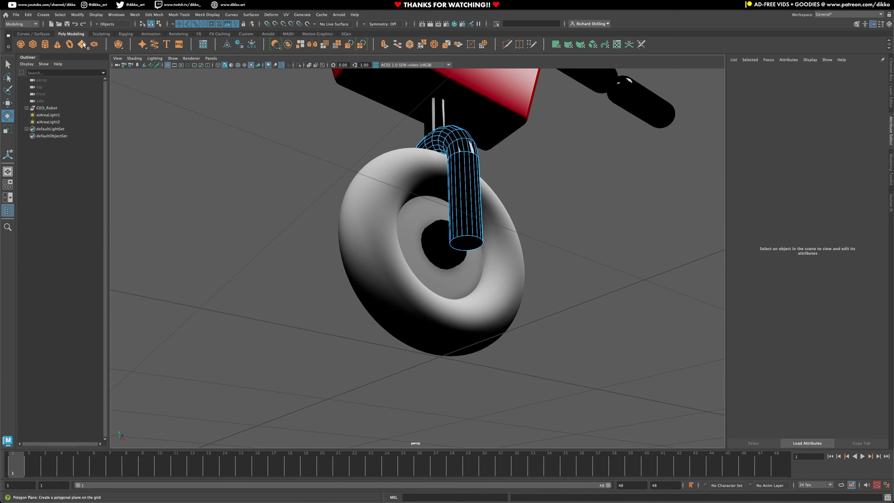
left_click(469, 236)
left_click_drag(466, 271, 463, 248, "alt")
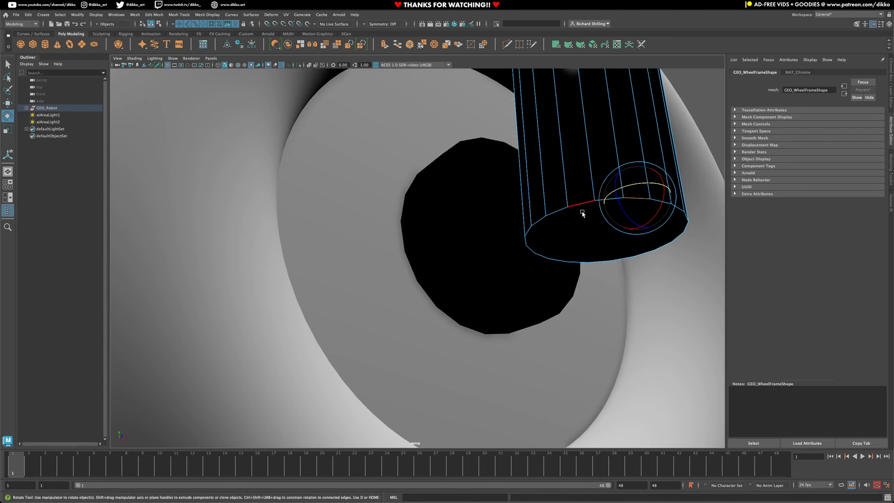
right_click(598, 246)
right_click_drag(598, 246, 598, 265)
left_click(596, 231)
left_click(8, 129)
left_click_drag(478, 313, 312, 298, "alt")
left_click(891, 184)
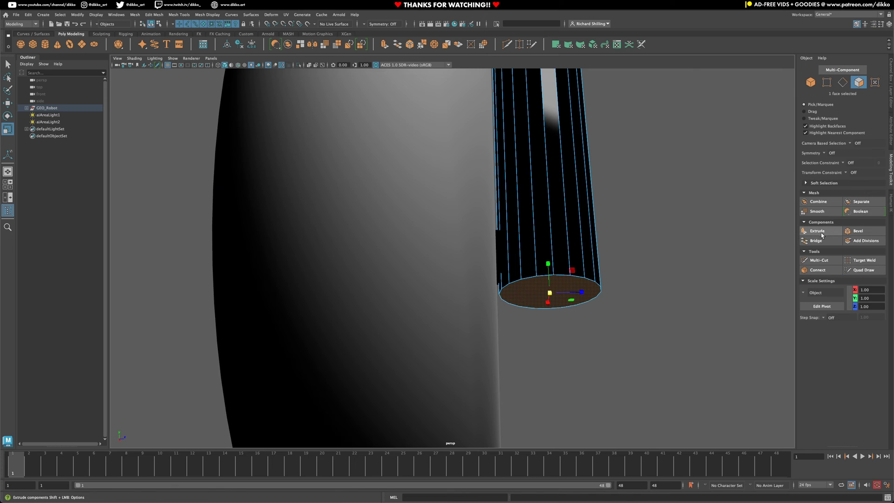
left_click(858, 231)
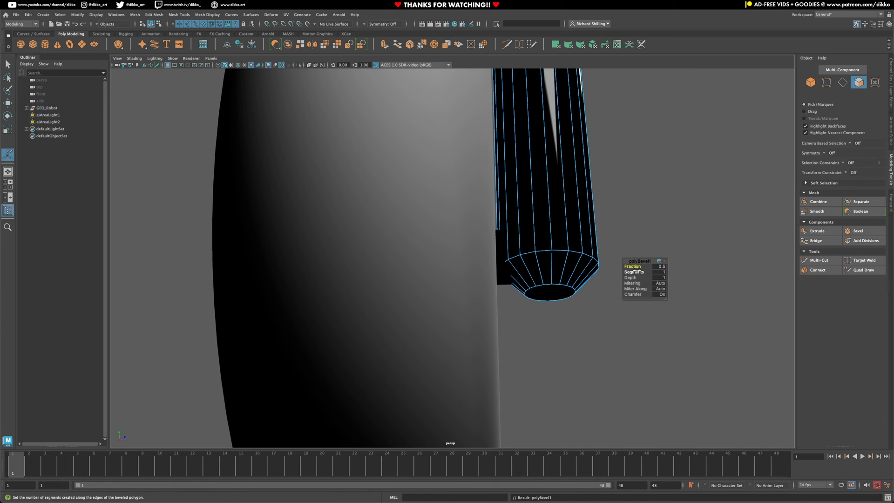
key("ctrl+z")
Step: Round off both end faces of the wheel frame tube with a bevel of fraction 1 and 4 segments
left_click_drag(405, 326, 571, 303, "alt")
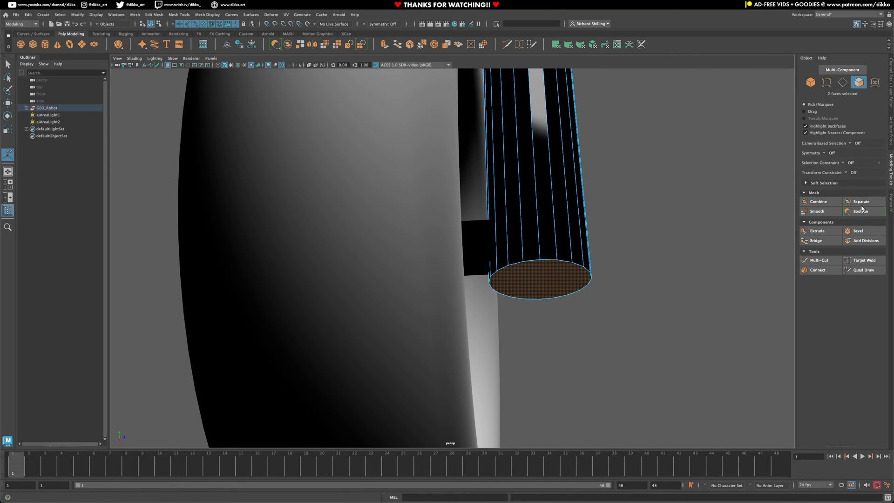
left_click(856, 231)
left_click(634, 272)
middle_click_drag(536, 294, 627, 272)
middle_click_drag(544, 293, 551, 290)
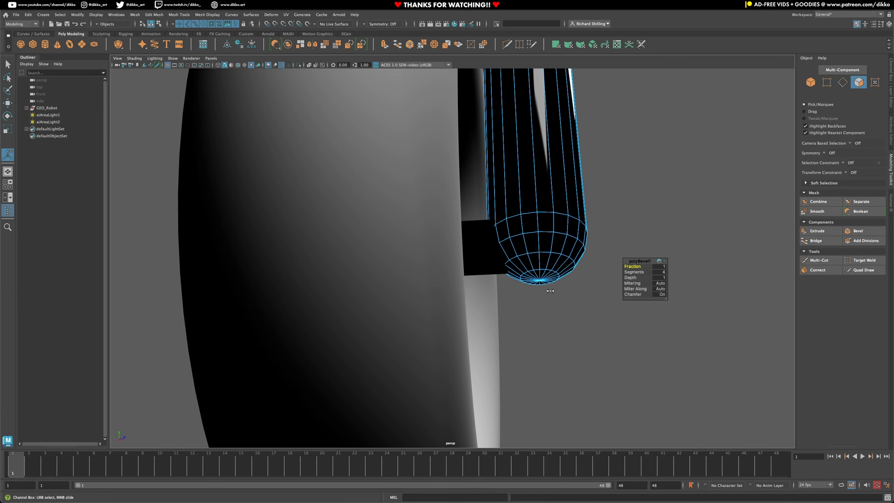
key("q")
mouse_move(550, 291)
left_mouse_down("alt")
mouse_move(560, 291)
mouse_move(481, 302)
mouse_move(536, 291)
left_mouse_up("alt")
right_click_drag(534, 290, 594, 281)
left_click(579, 287)
Step: Assign a new Arnold aiStandardSurface material to the robot's eyeball
left_click_drag(580, 286, 527, 298, "alt")
right_click_drag(582, 298, 507, 302, "alt")
left_click_drag(507, 301, 587, 298, "alt")
right_click_drag(587, 297, 484, 347, "alt")
left_click_drag(484, 347, 446, 231, "alt")
left_click(446, 231)
right_click_drag(446, 230, 451, 418)
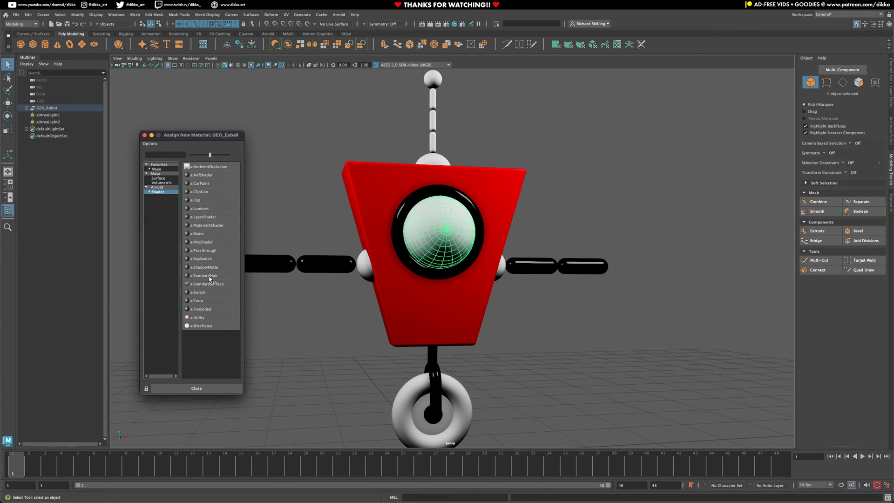
left_click(203, 273)
key("super+z")
right_click_drag(420, 238, 420, 419)
left_click(157, 192)
left_click(219, 281)
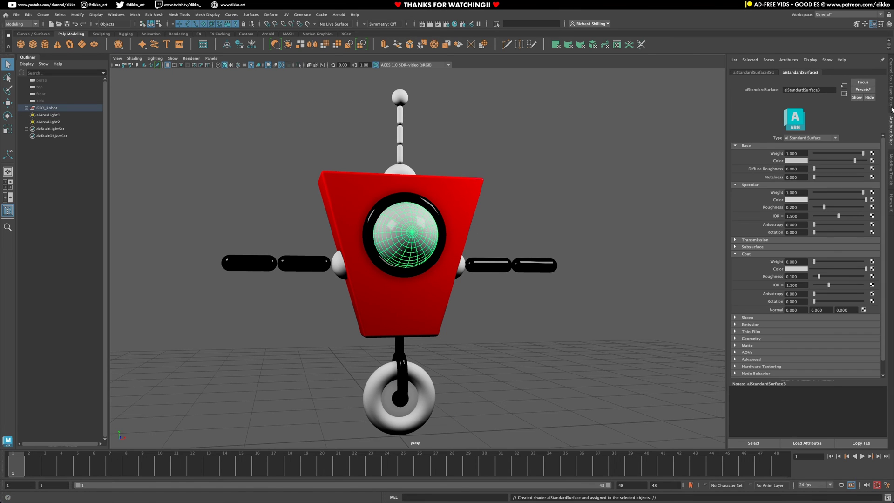
Step: Set the eyeball material's base colour to white and its specular roughness to 0.181
left_click(865, 162)
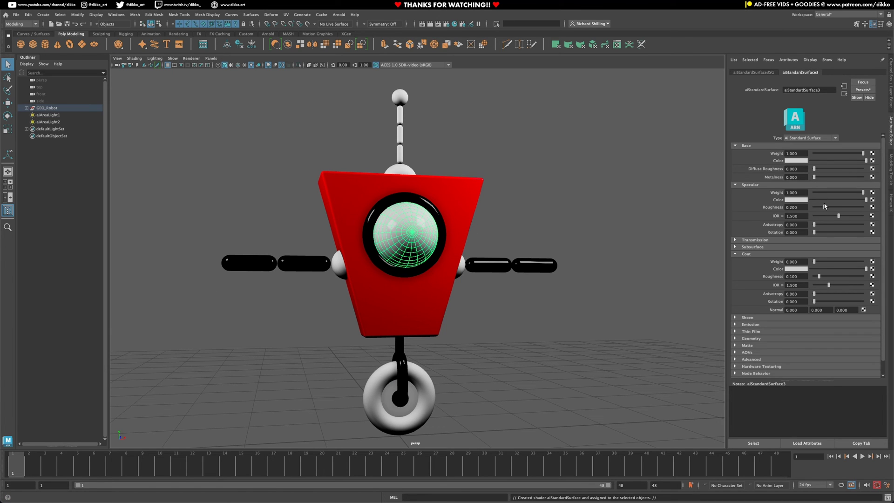
left_click_drag(479, 239, 468, 242, "alt")
left_click(501, 223)
Step: Give the pupil faces at the centre of the eyeball a new Arnold aiStandardSurface material with a black base colour
scroll(501, 224, "up", 4)
right_click_drag(395, 218, 396, 237)
scroll(370, 212, "up", 5)
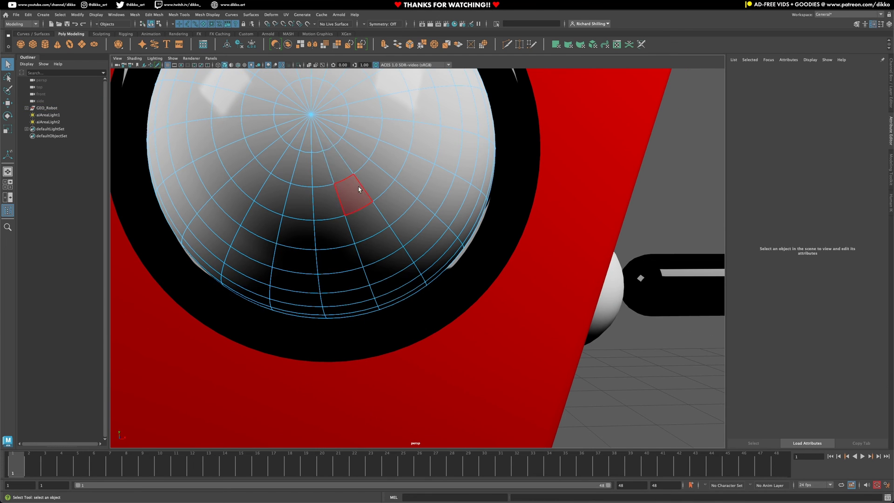
double_click(359, 145)
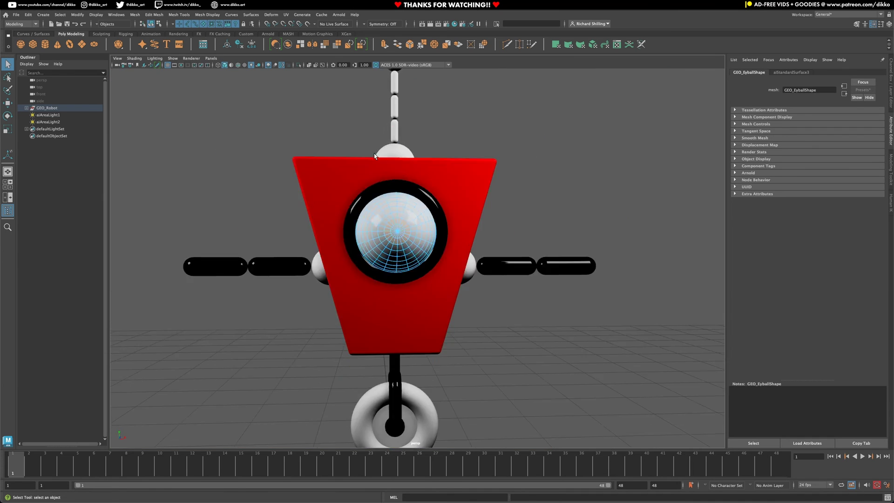
mouse_move(390, 212)
left_mouse_down("alt")
mouse_move(354, 209)
mouse_move(391, 212)
left_mouse_up("alt")
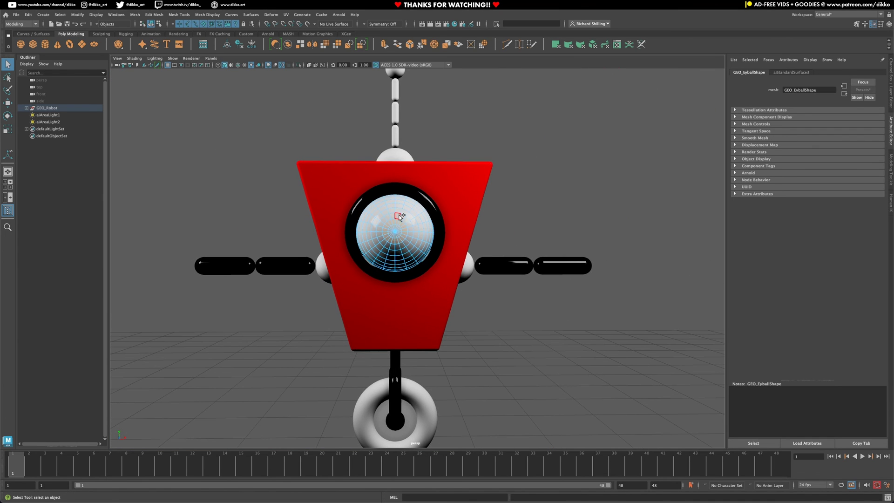
right_click_drag(399, 217, 393, 400)
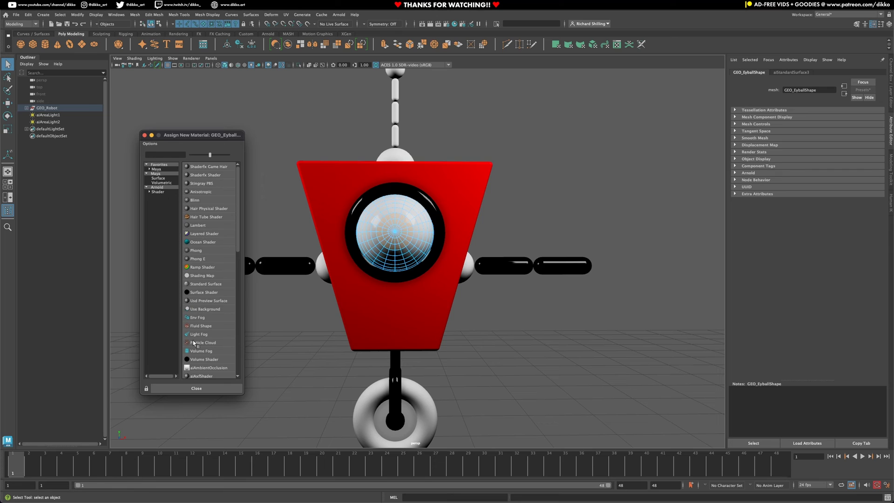
left_click(158, 191)
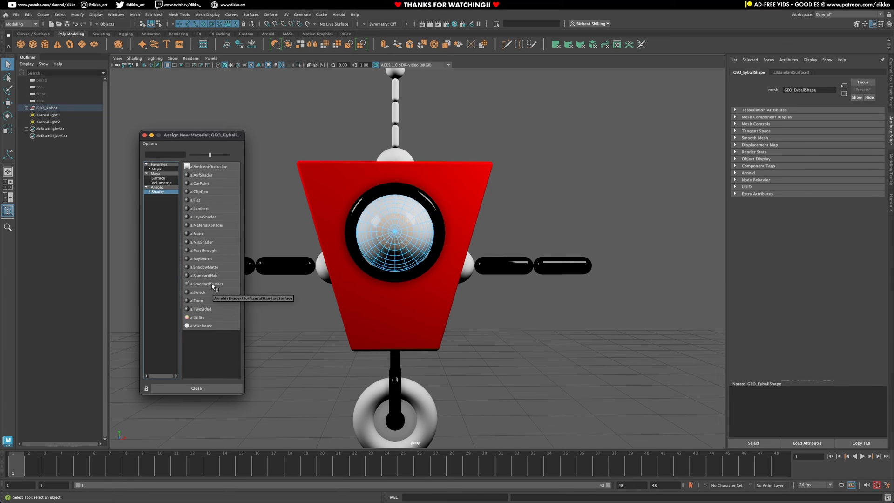
left_click(207, 283)
left_click_drag(855, 160, 760, 163)
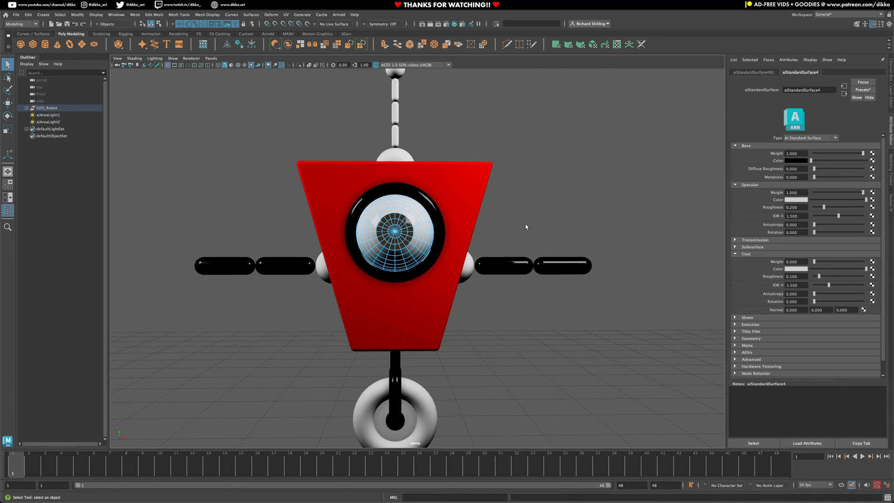
left_click(526, 227)
Step: Return to object selection and assign MAT_Chrome to the antenna's rod segments
scroll(527, 228, "down", 5)
right_click_drag(406, 245, 458, 229)
left_click(497, 227)
mouse_move(466, 287)
left_mouse_down("alt")
mouse_move(415, 288)
mouse_move(471, 289)
mouse_move(462, 292)
left_mouse_up("alt")
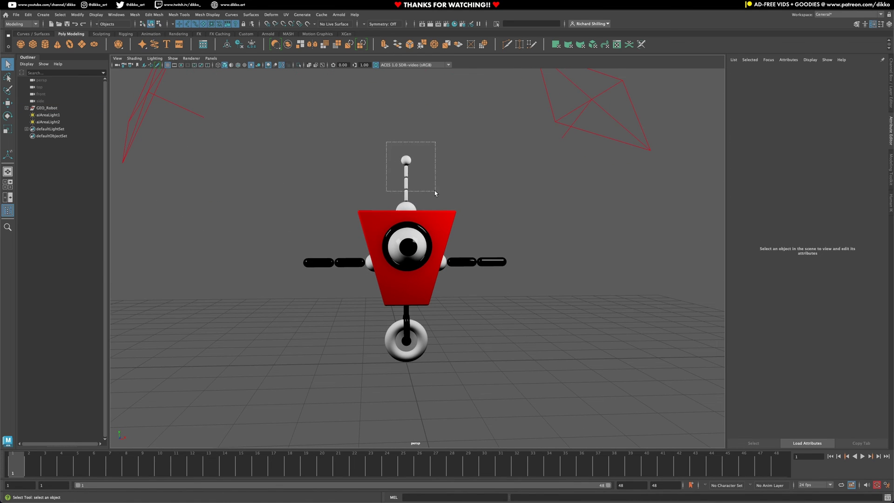
left_click_drag(415, 178, 415, 180)
right_click_drag(409, 207, 461, 395)
Step: Rename the eyeball's material MAT_eyeball and the pupil's material MAT_pupil, and save the scene
left_click(414, 240)
left_click(822, 72)
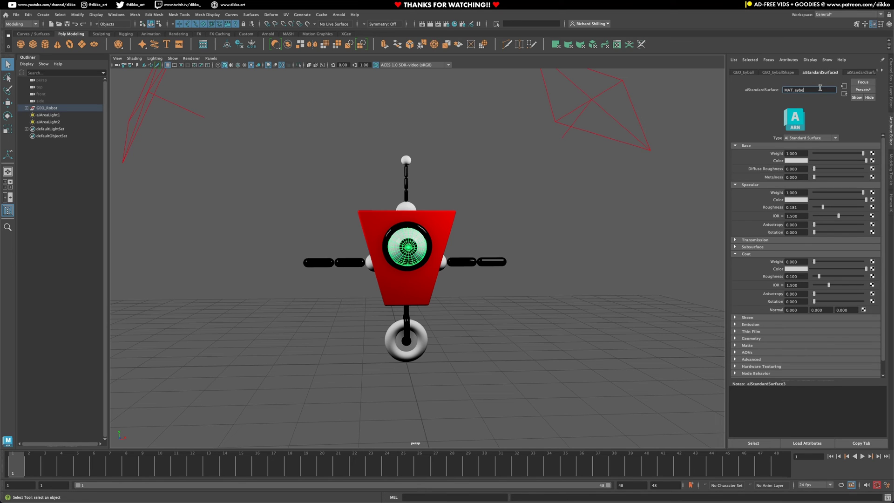
left_click(820, 87)
type("MAT_eyeball")
key("Return")
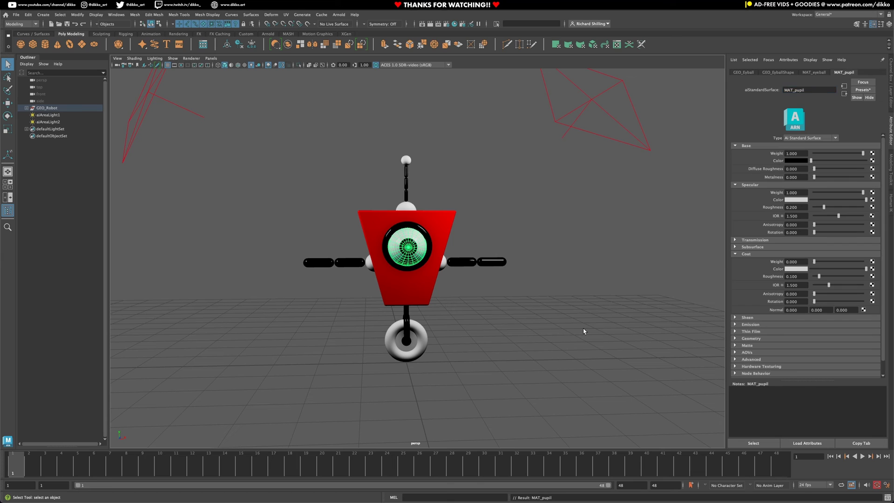
left_click(496, 286)
key("ctrl+s")
Step: Assign the red MAT_body material to both shoulder balls, the antenna base and the antenna tip, and save the scene
left_click(371, 264)
left_click(443, 263, "shift")
left_click(409, 206, "shift")
right_click_drag(410, 206, 464, 411)
left_click(467, 321)
right_click_drag(406, 160, 467, 365)
right_click_drag(467, 365, 467, 366)
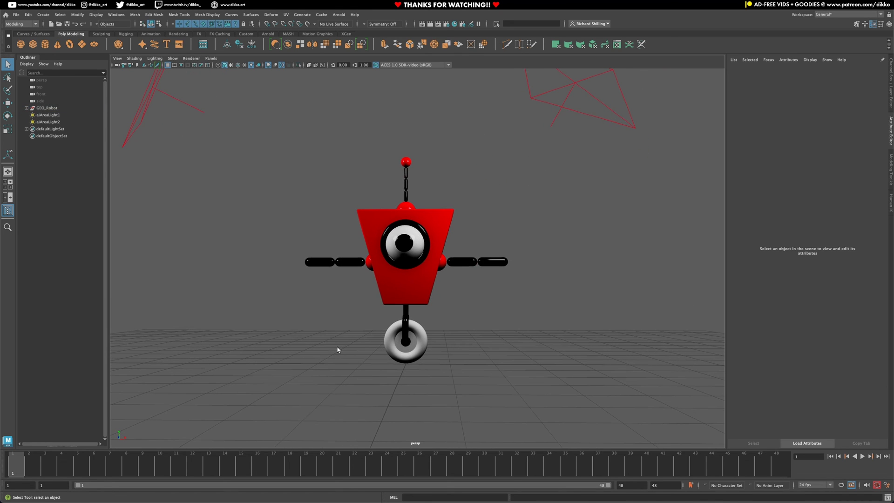
key("ctrl+s")
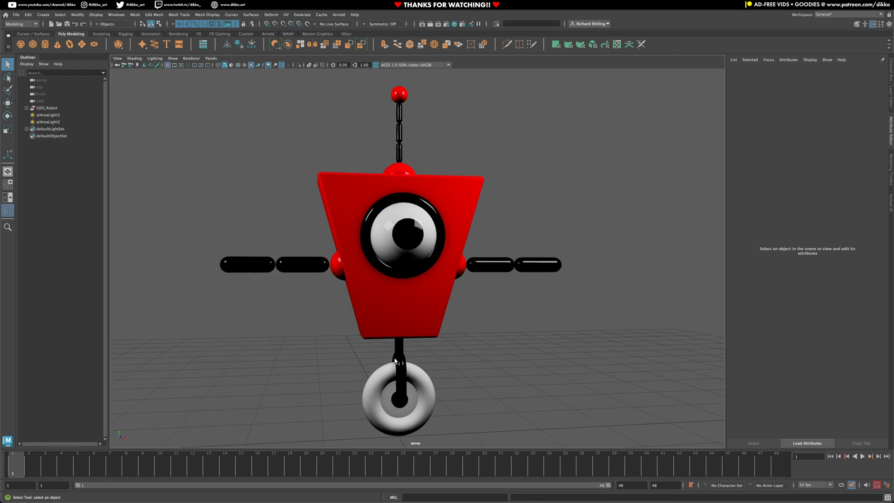
Step: Assign a new Arnold aiStandardSurface to the tyre with a dark grey base colour and a specular roughness of 0.783
scroll(387, 304, "up", 3)
right_click_drag(388, 303, 390, 483)
left_click(206, 283)
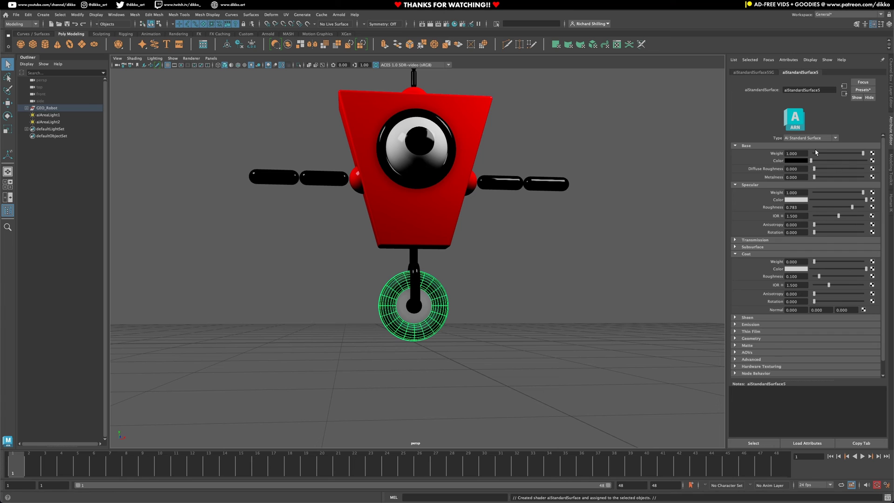
Step: Assign MAT_body to the wheel's hub and rename the tyre's material MAT_Tyre
left_click(404, 342)
right_click_drag(412, 303, 465, 454)
left_click(430, 333)
left_click(817, 72)
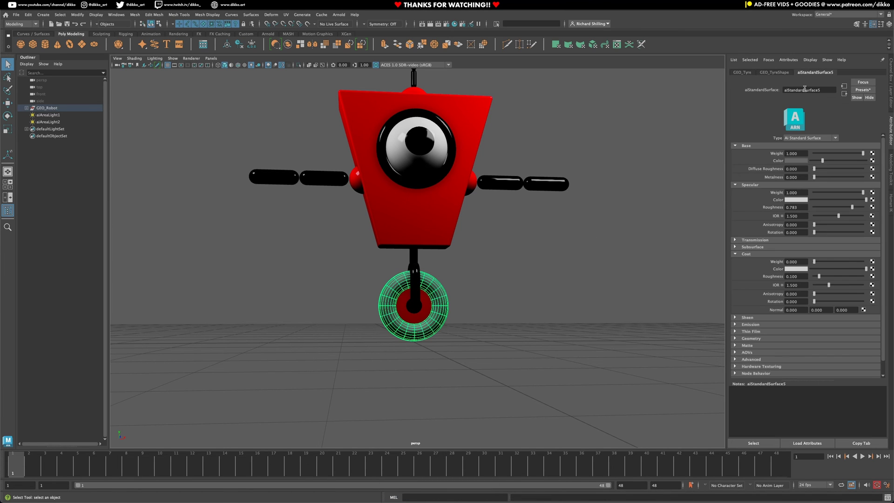
left_click(805, 90)
type("MAT_Tyre")
key("Return")
Step: Save the scene and show the whole robot as a live Arnold render in the viewport
left_click(535, 314)
scroll(535, 313, "down", 5)
left_click_drag(535, 314, 466, 294, "alt")
middle_click_drag(466, 293, 452, 327, "alt")
key("ctrl+s")
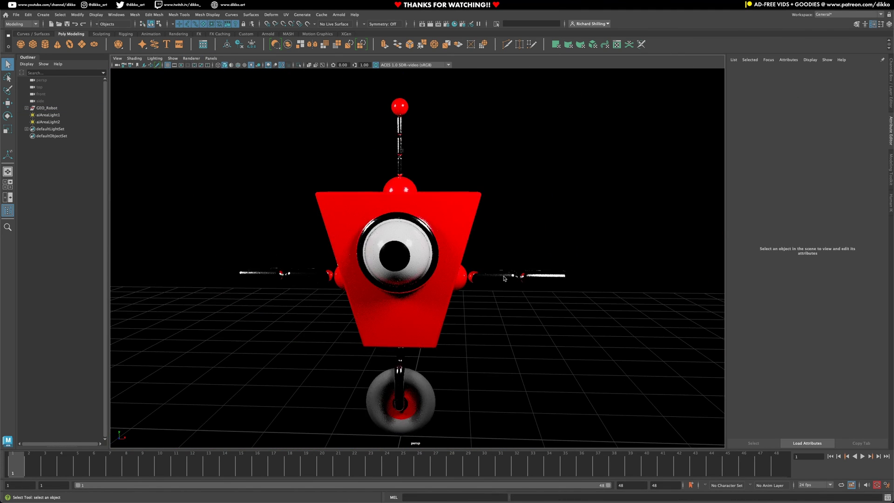
Step: Set MAT_Chrome's specular roughness to 0.42 and give it a white coat with weight 1 and roughness 0
left_click_drag(827, 211, 835, 209)
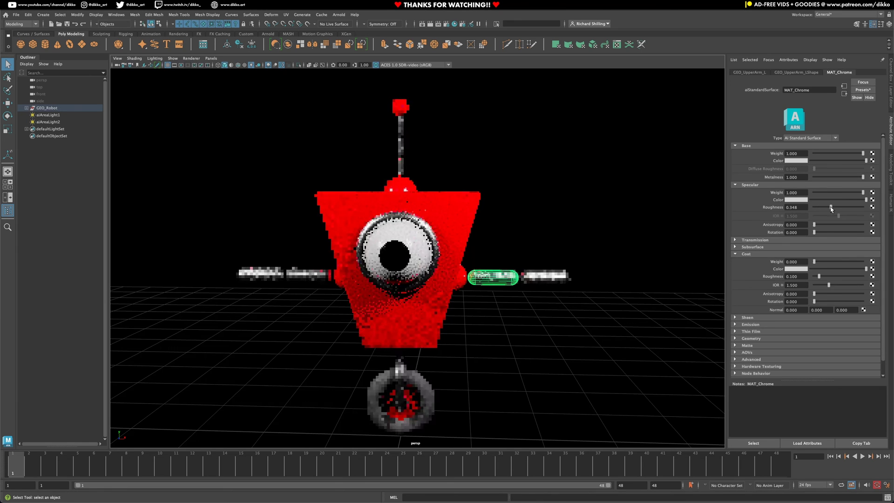
left_click_drag(814, 263, 795, 277)
left_click(796, 270)
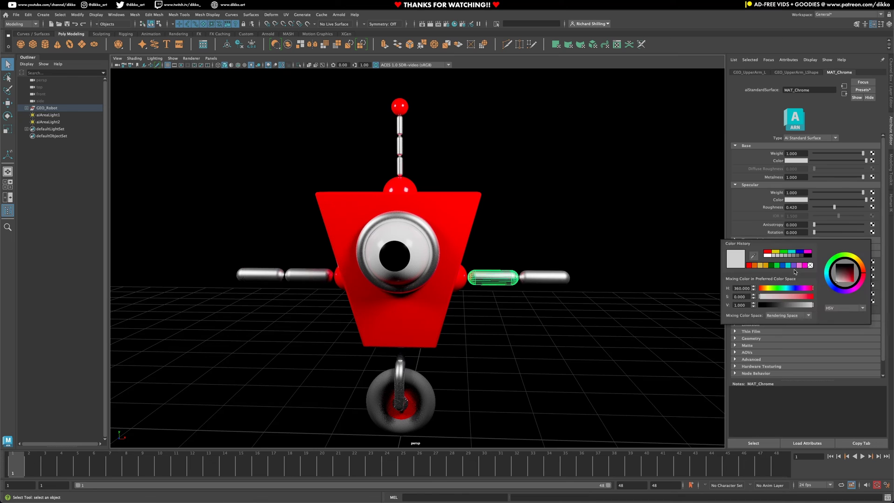
left_click(753, 256)
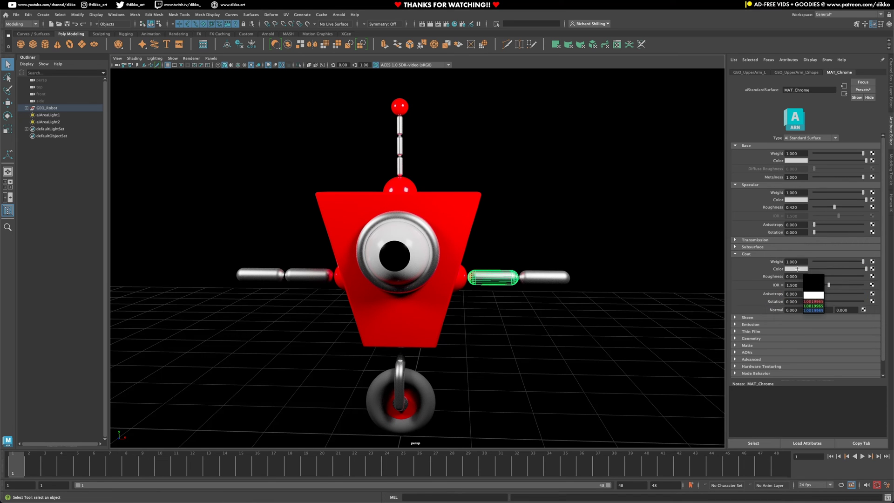
left_click(794, 249)
left_click_drag(815, 270, 893, 272)
left_click(581, 321)
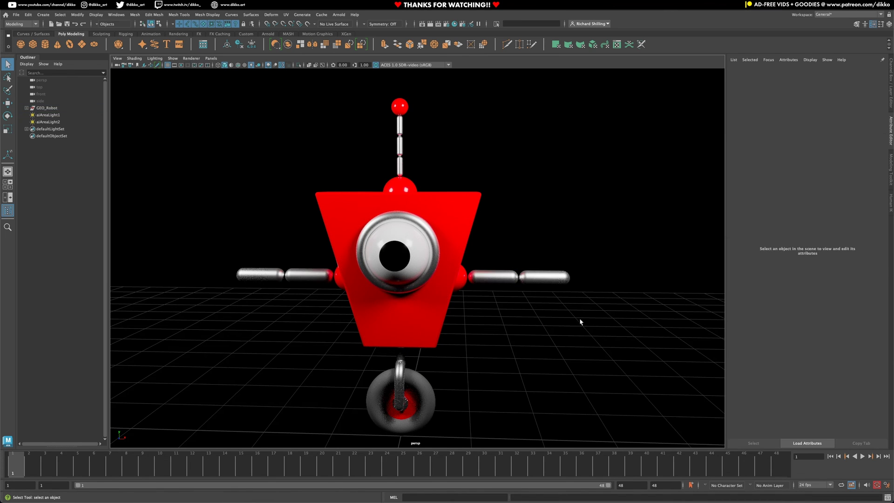
Step: Lower MAT_Tyre's specular roughness, and set MAT_body's specular and coat roughness to 0, with metalness and coat weight at 0
left_click(432, 397)
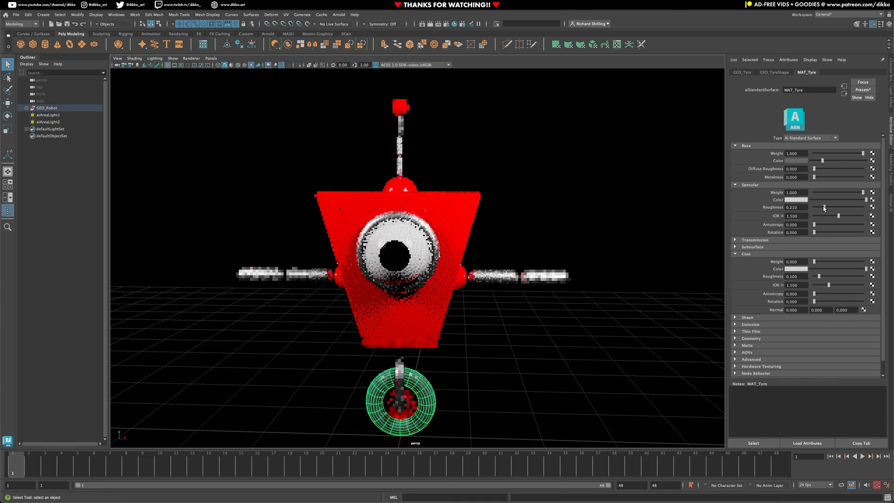
left_click(442, 321)
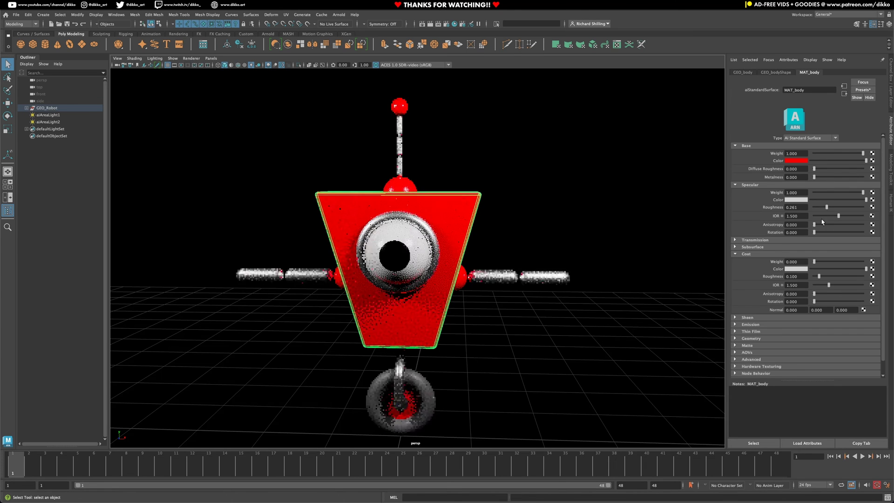
left_click_drag(815, 177, 868, 179)
left_click_drag(825, 207, 813, 208)
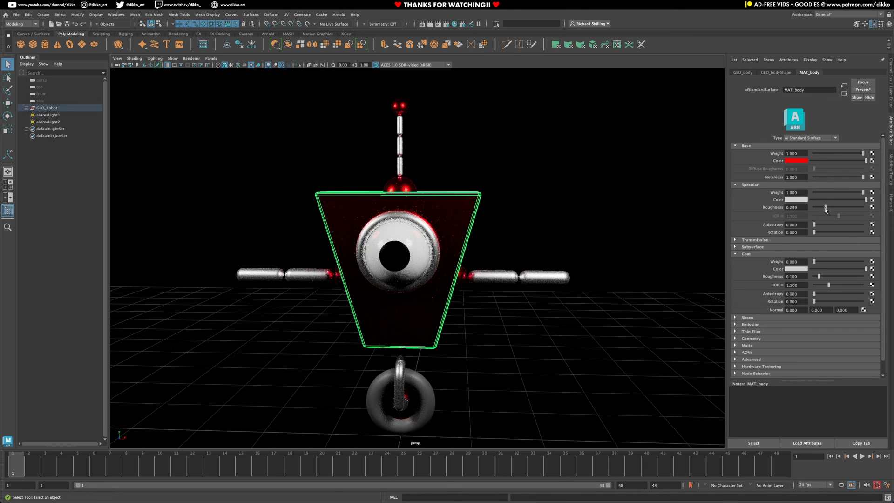
mouse_move(815, 261)
left_mouse_down()
mouse_move(863, 262)
mouse_move(813, 277)
left_mouse_up()
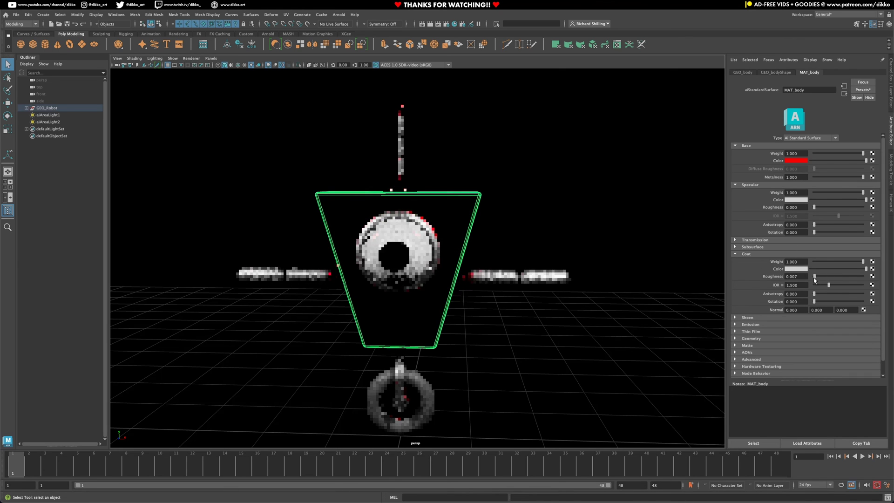
left_click_drag(834, 177, 814, 177)
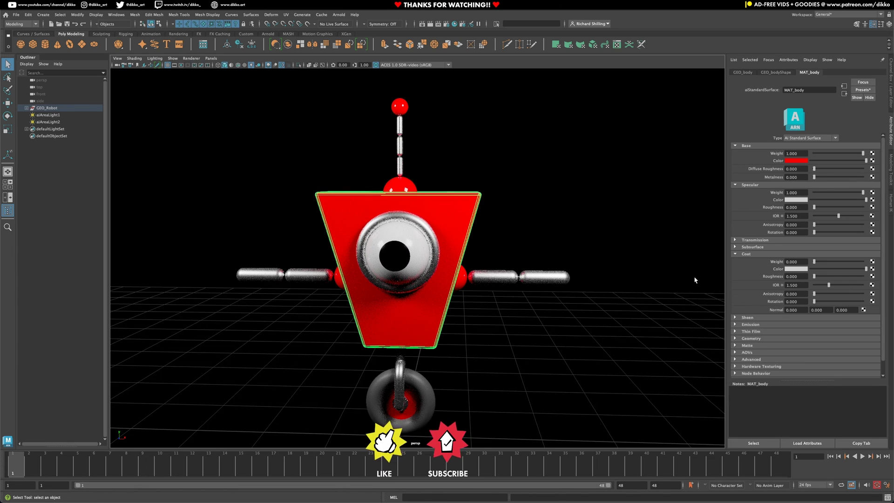
Step: Select every second cross-sectional face loop around the first half of the tyre, working counter-clockwise from its upper left
left_click(559, 349)
left_click_drag(559, 349, 459, 359, "alt")
left_click(459, 359)
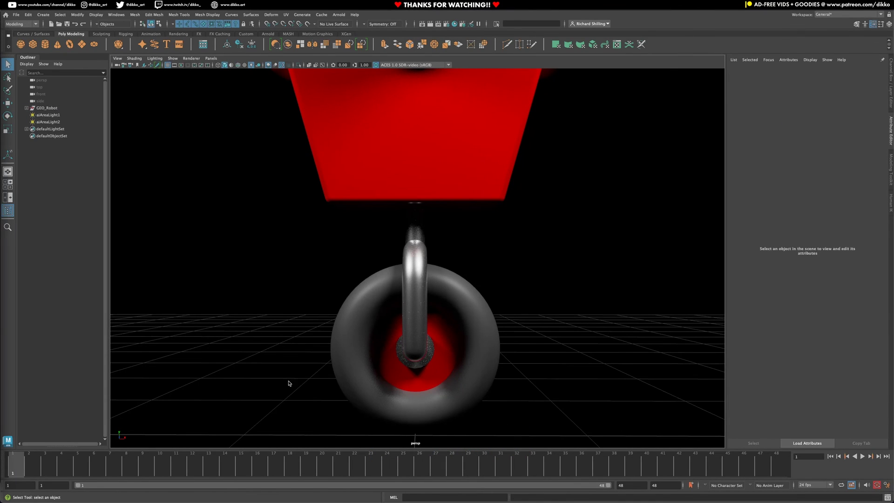
left_click(378, 348)
right_click_drag(357, 309, 379, 282)
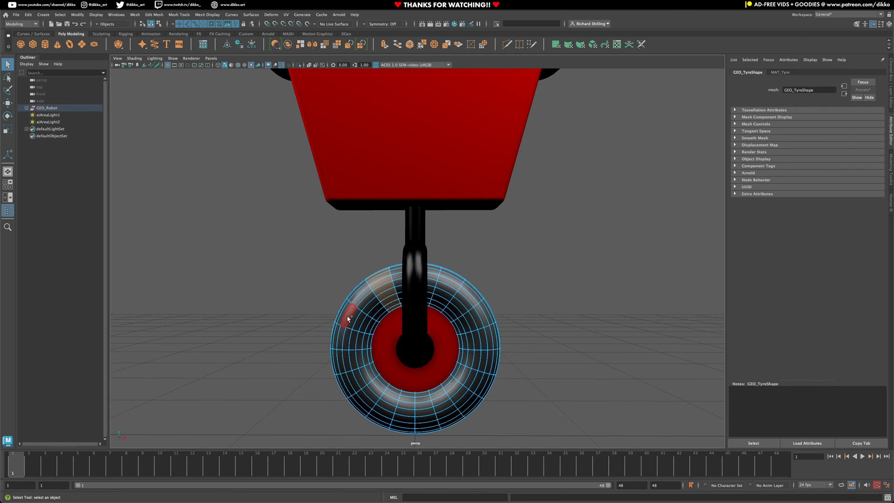
double_click(348, 319, "shift")
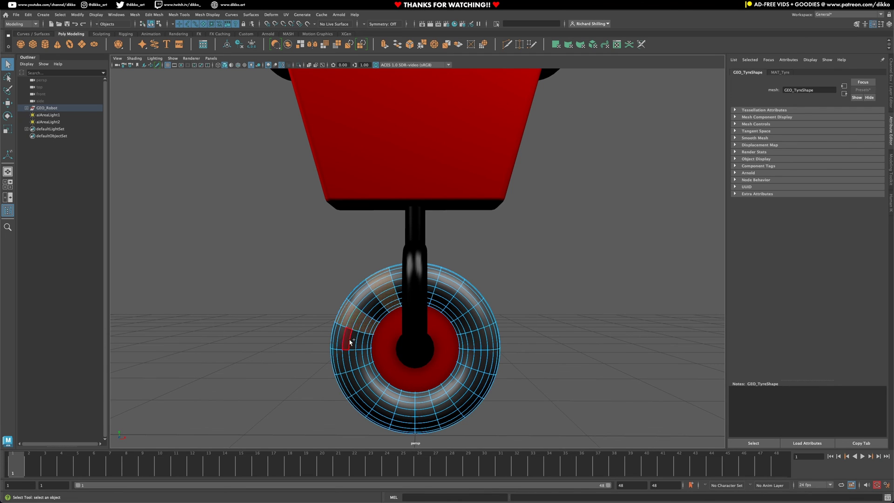
double_click(365, 400, "shift")
left_click(408, 423, "shift")
double_click(404, 417, "shift")
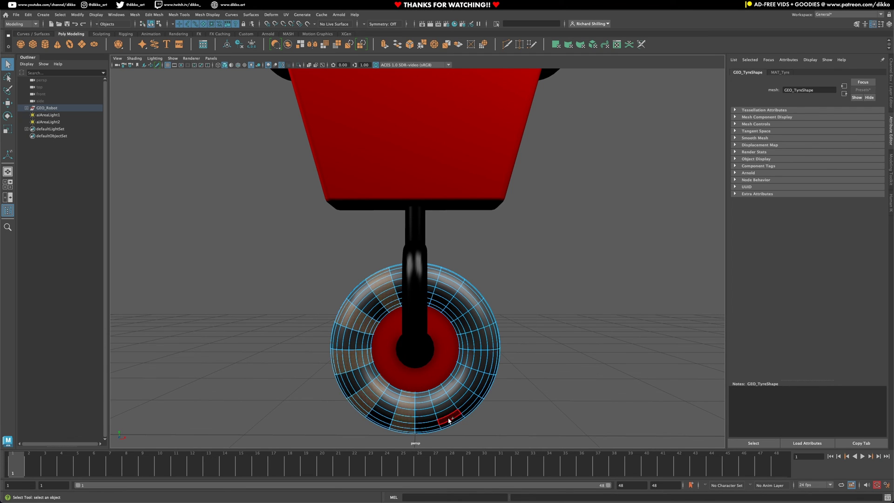
Step: Extend the selection with every second face loop around the remaining half of the tyre to complete an alternating pattern
left_click(449, 420, "shift")
double_click(445, 410, "shift")
double_click(481, 385, "shift")
key("ctrl+z")
double_click(473, 382, "shift")
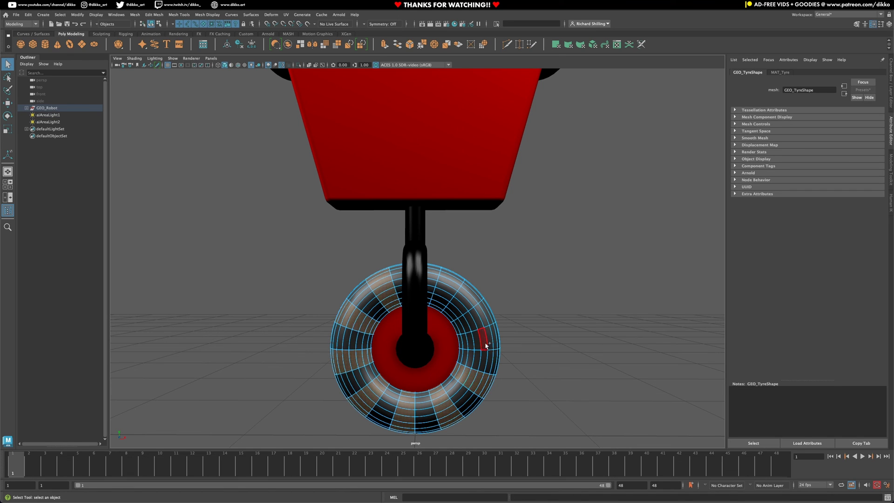
double_click(465, 298, "shift")
key("ctrl+z")
double_click(467, 304, "shift")
key("ctrl+z")
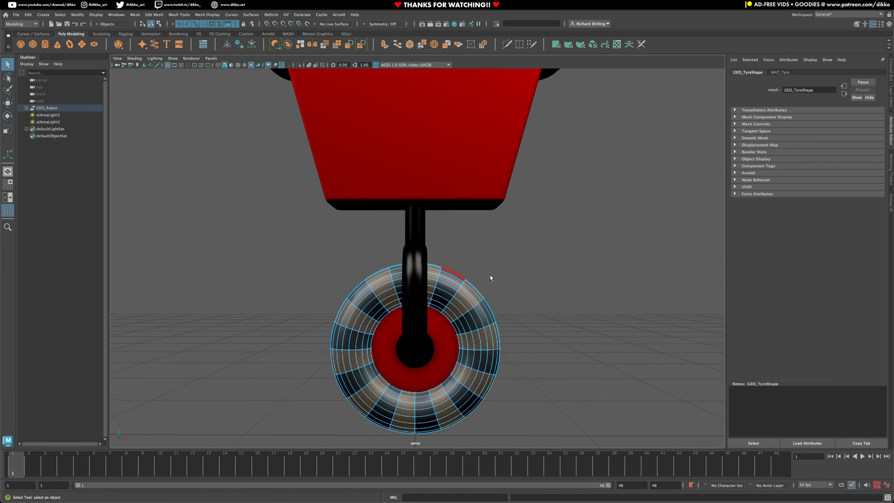
Step: Assign a new aiStandardSurface with a black base colour and high specular roughness to the selected tyre faces, and return to object mode
right_click(374, 279)
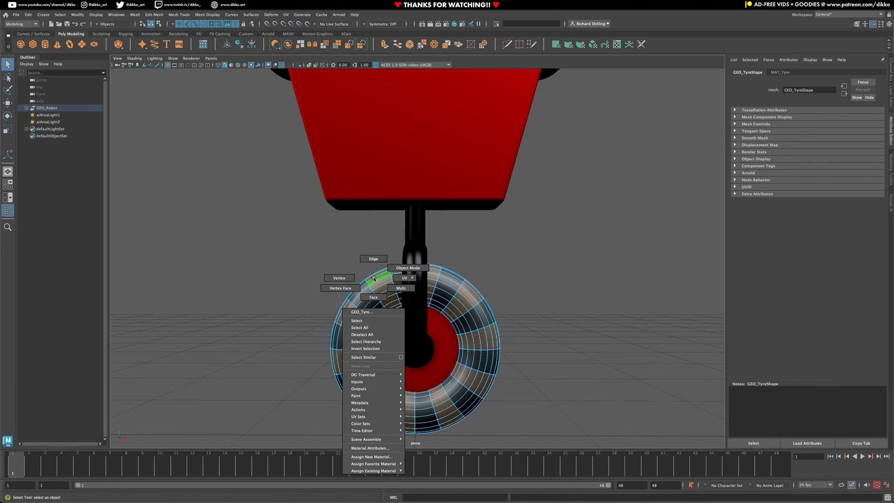
left_click(380, 457)
left_click(157, 192)
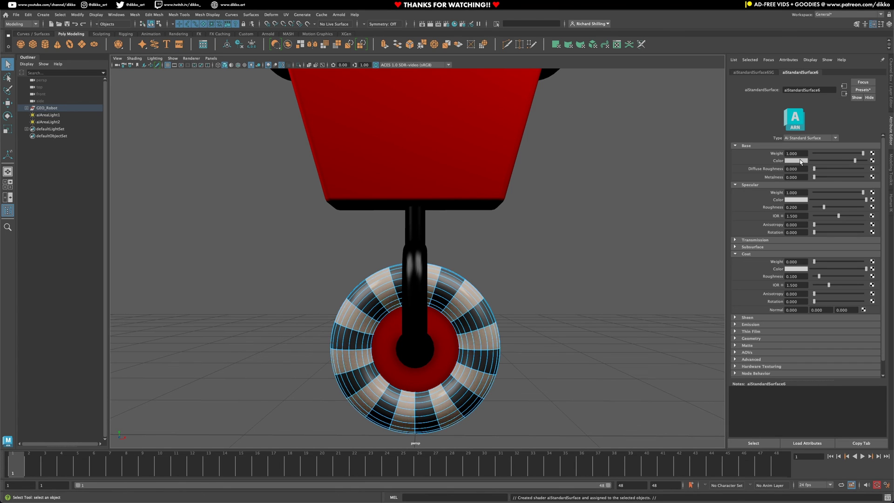
left_click(801, 160)
left_click_drag(773, 203, 675, 199)
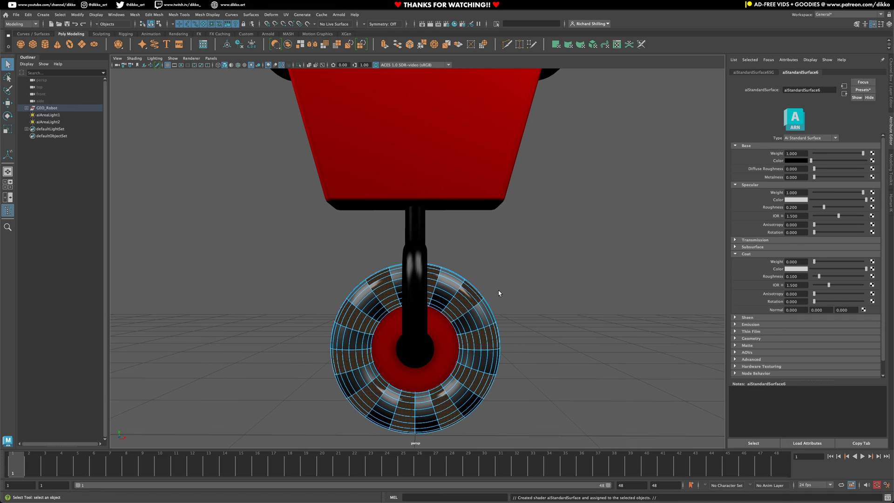
left_click_drag(824, 211, 859, 209)
right_click_drag(459, 285, 495, 275)
left_click(567, 275)
Step: Frame the whole robot and save the scene
scroll(521, 313, "down", 5)
mouse_move(521, 313)
left_mouse_down("alt")
mouse_move(541, 310)
mouse_move(506, 315)
mouse_move(509, 294)
mouse_move(523, 309)
mouse_move(652, 286)
mouse_move(513, 319)
left_mouse_up("alt")
scroll(494, 318, "down", 6)
scroll(443, 317, "up", 8)
scroll(419, 323, "down", 3)
left_click_drag(419, 322, 419, 328, "alt")
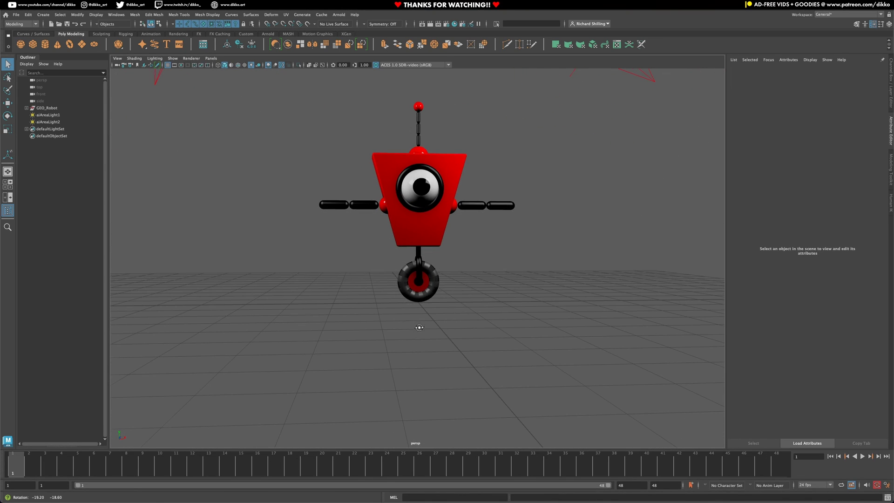
key("ctrl+s")
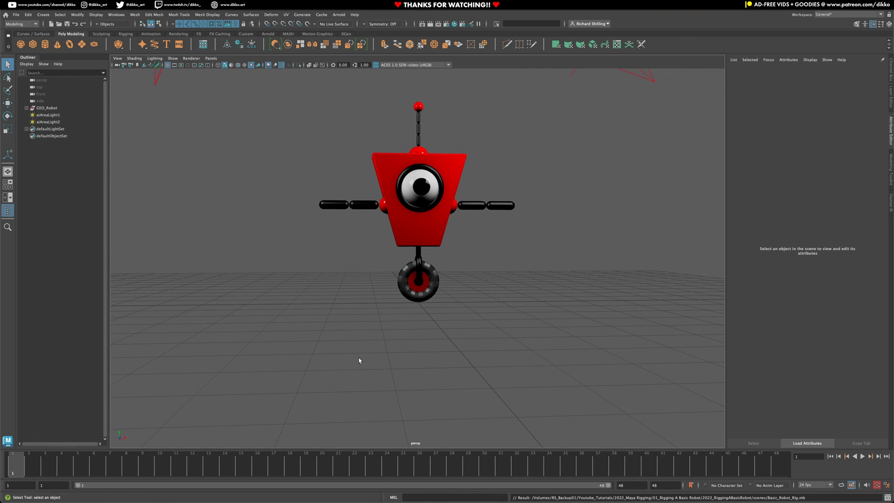
Step: Switch the viewport to plain grey default shading, without scene lighting or material colours
left_click(252, 65)
left_click(252, 65)
left_click(237, 65)
left_click(238, 65)
left_click(231, 65)
left_click(231, 65)
left_click(231, 65)
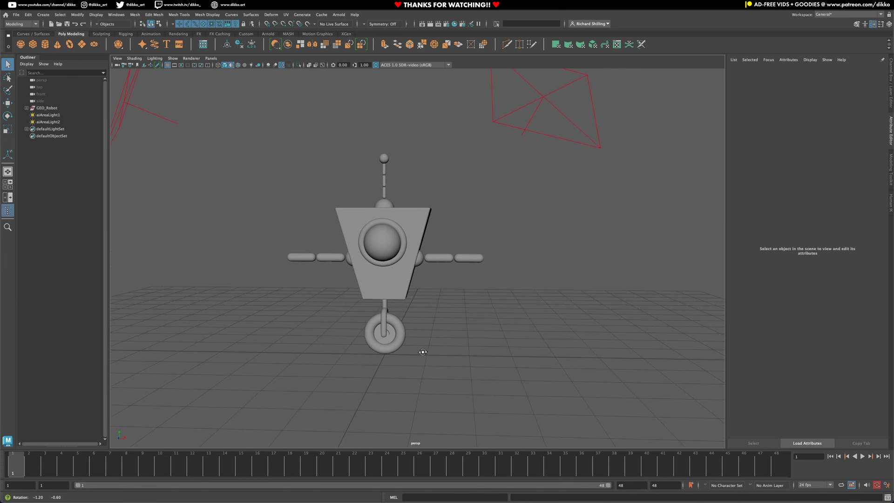